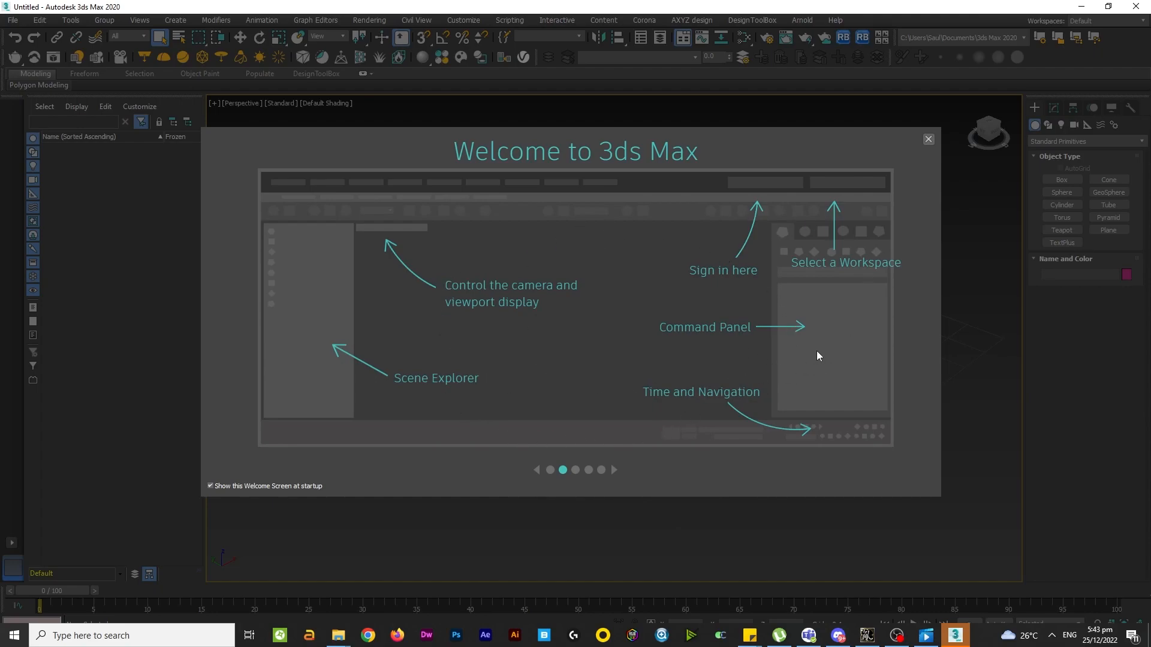
Page through the welcome screen slides and close the welcome screen.
click(575, 470)
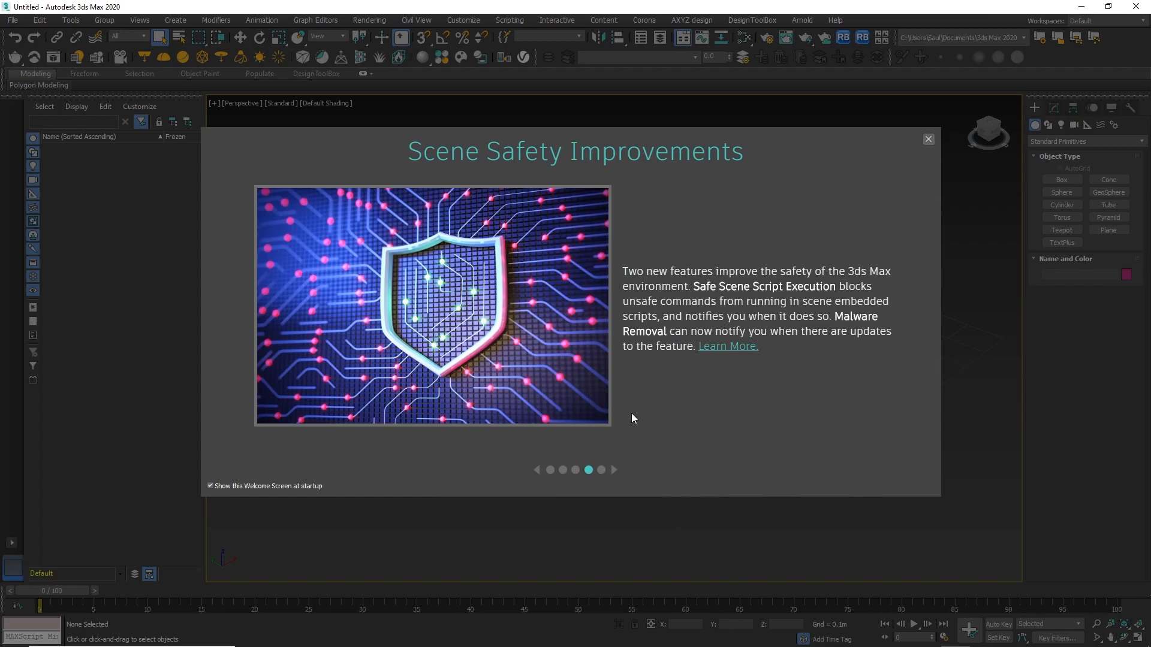
click(602, 471)
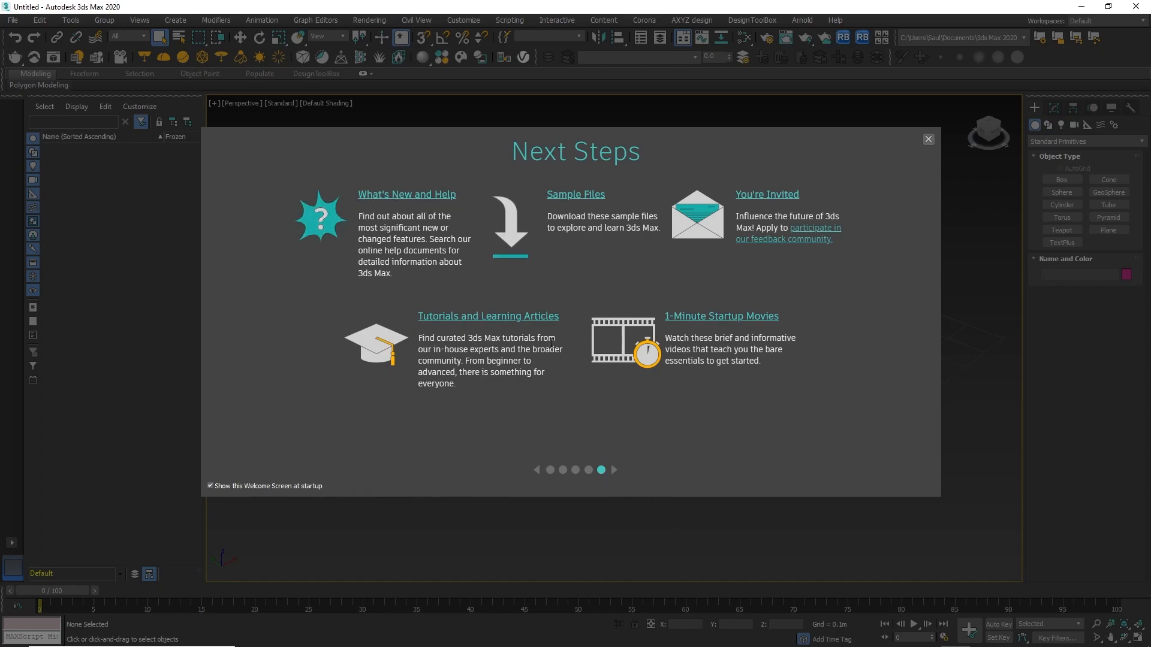
click(928, 140)
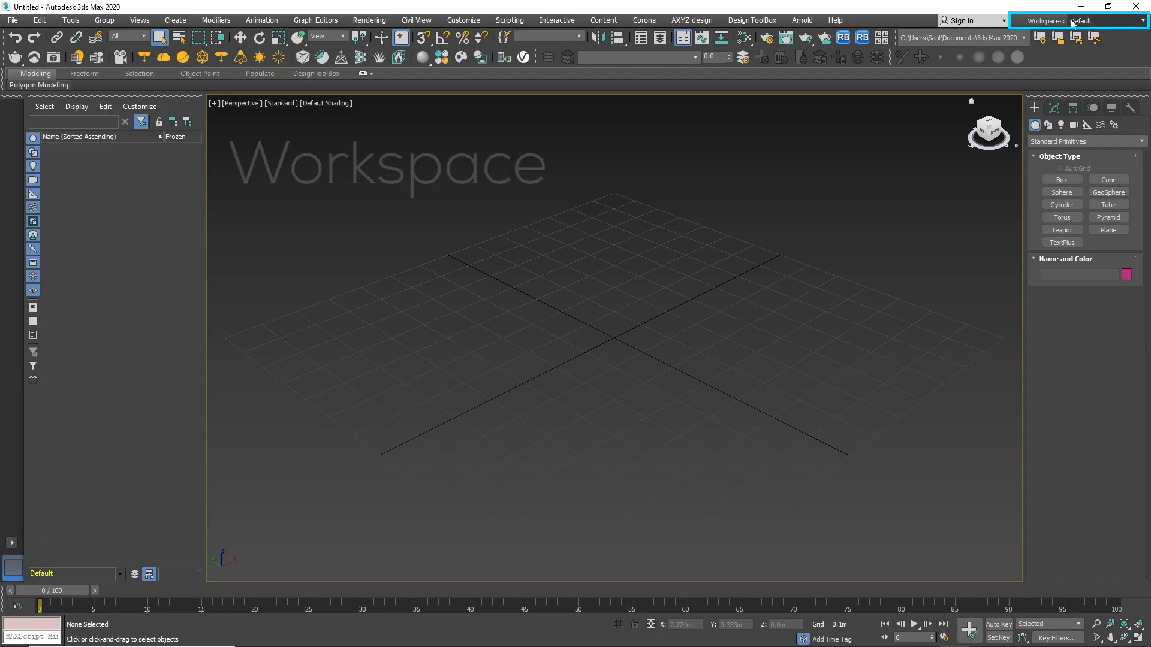
Switch the workspace to Alt Menu and Toolbar, and afterwards to Design Standard.
click(1097, 23)
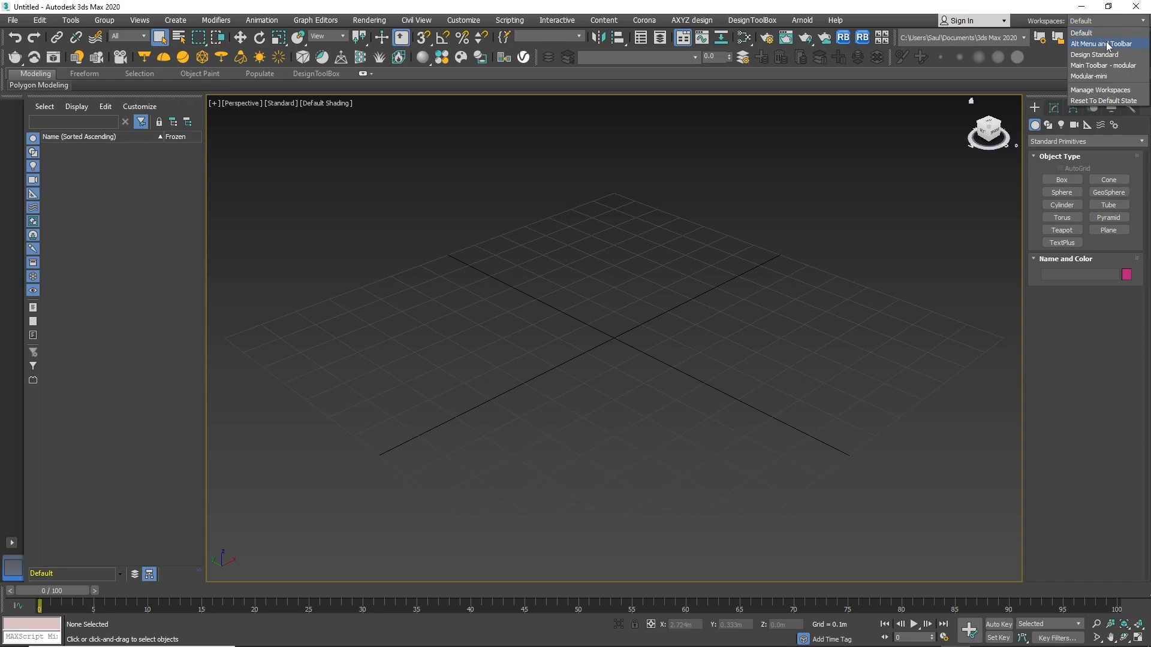
click(1108, 44)
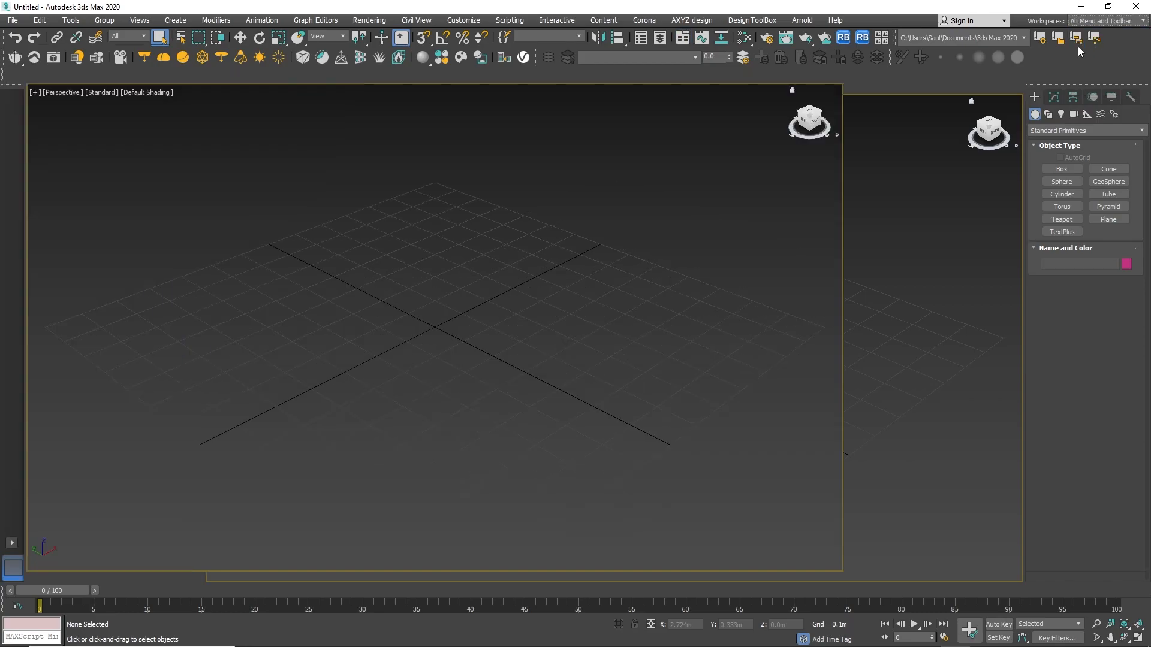
click(1096, 23)
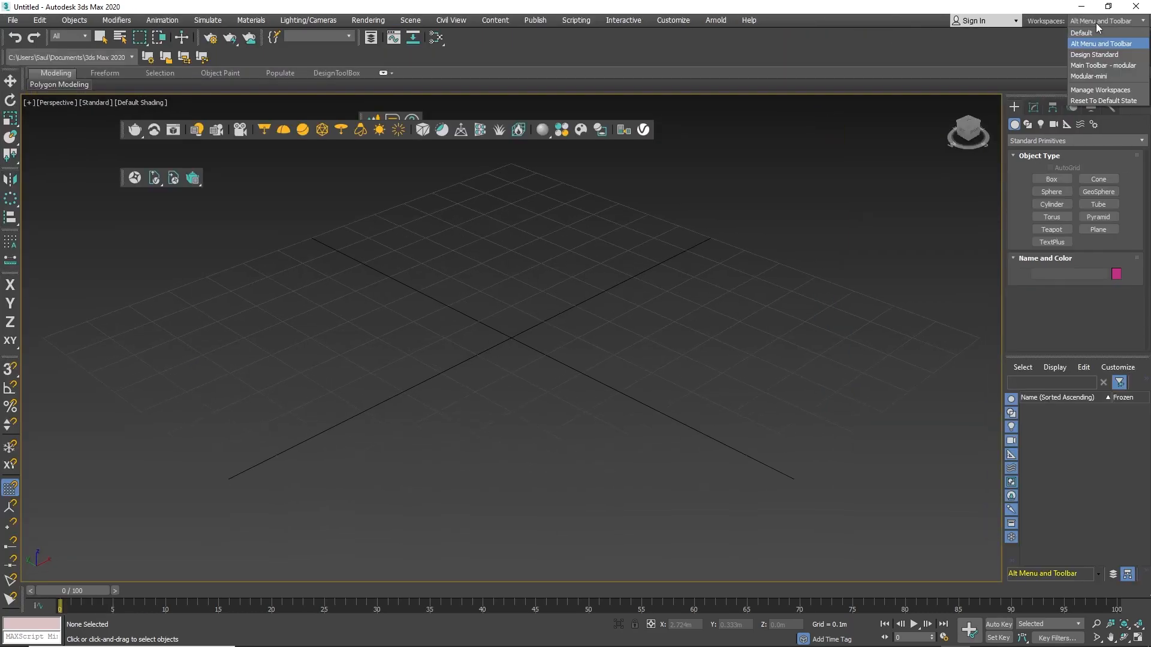
click(1099, 54)
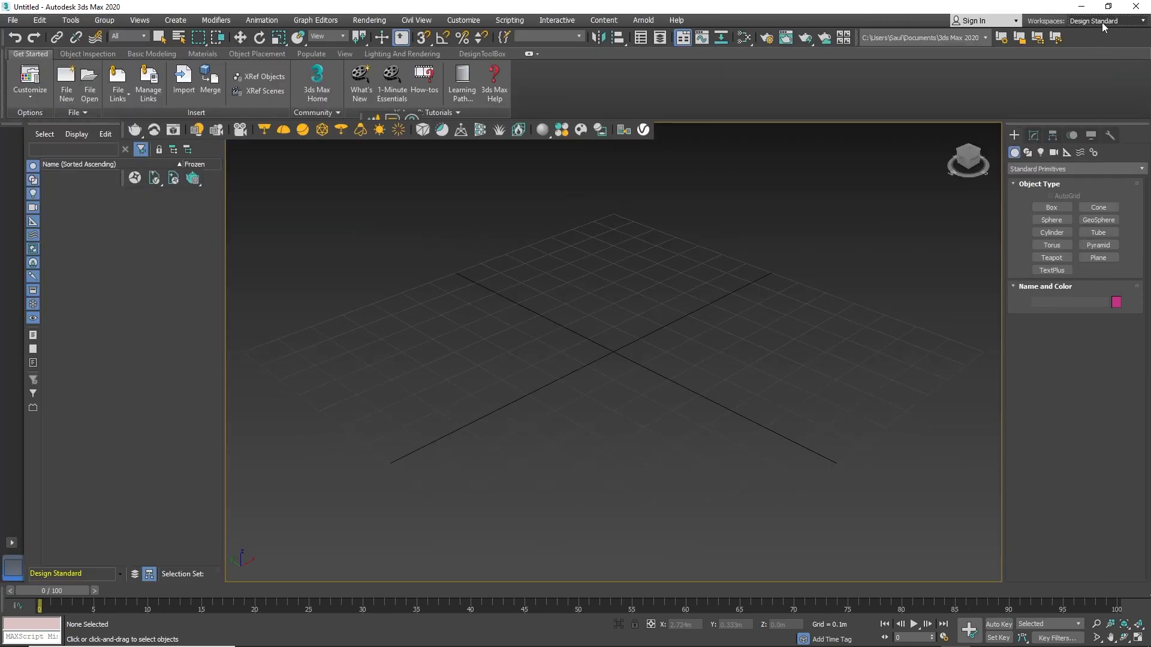
Switch the workspace to Main Toolbar - modular, and afterwards to Modular-mini.
click(1102, 23)
click(1100, 66)
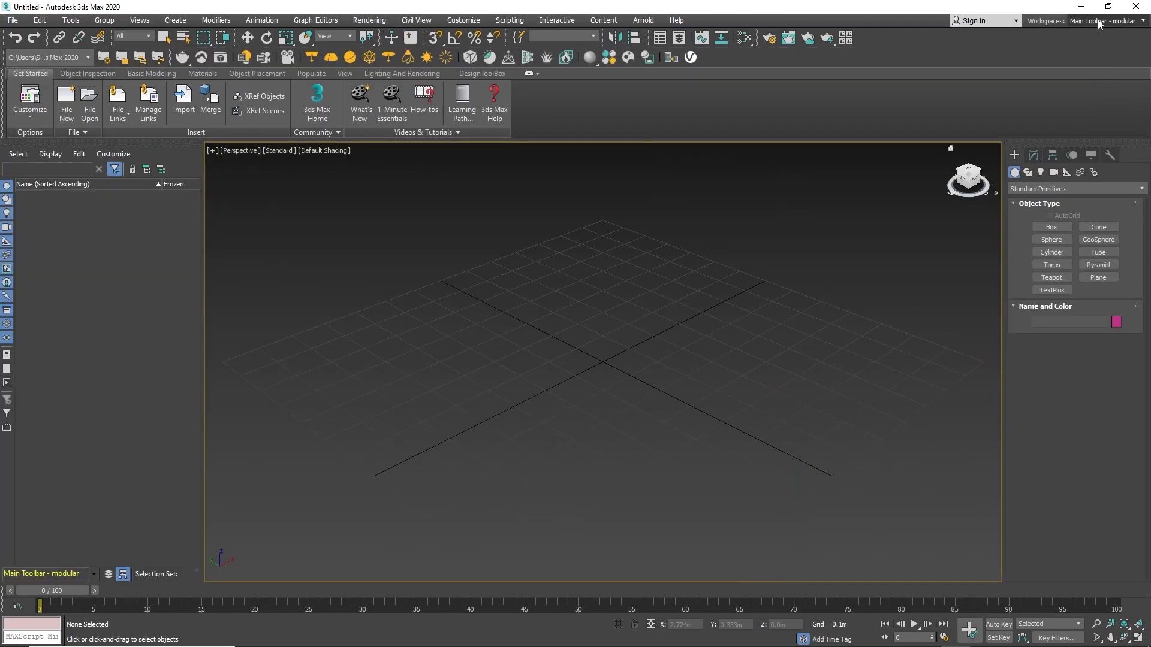
click(1099, 23)
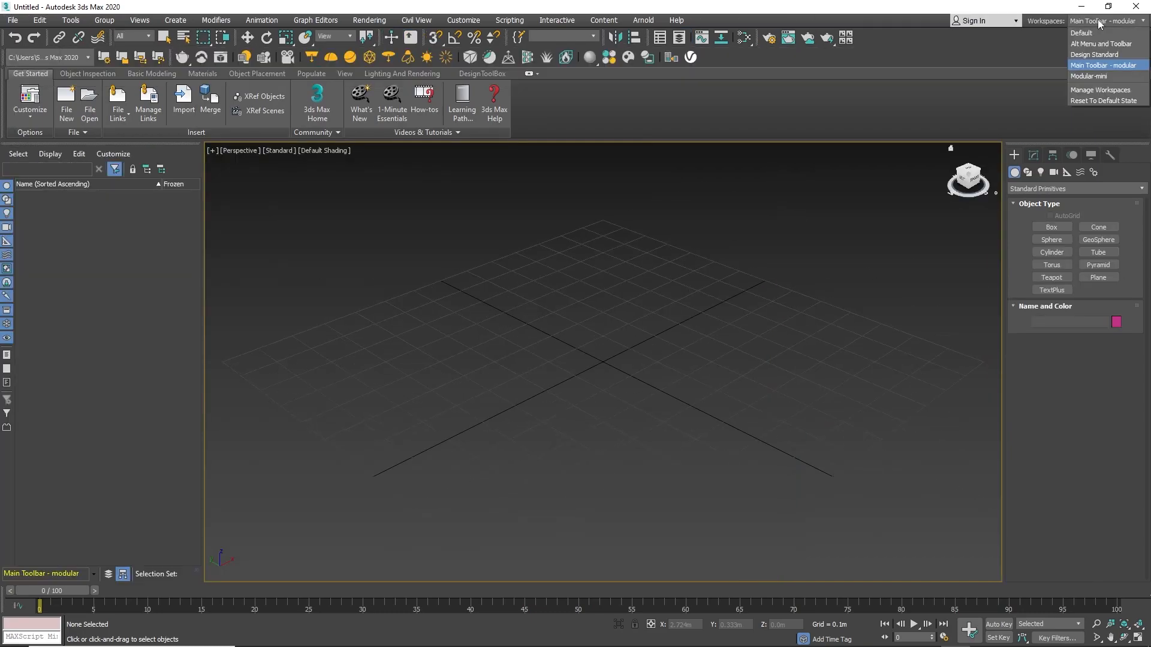
click(1097, 76)
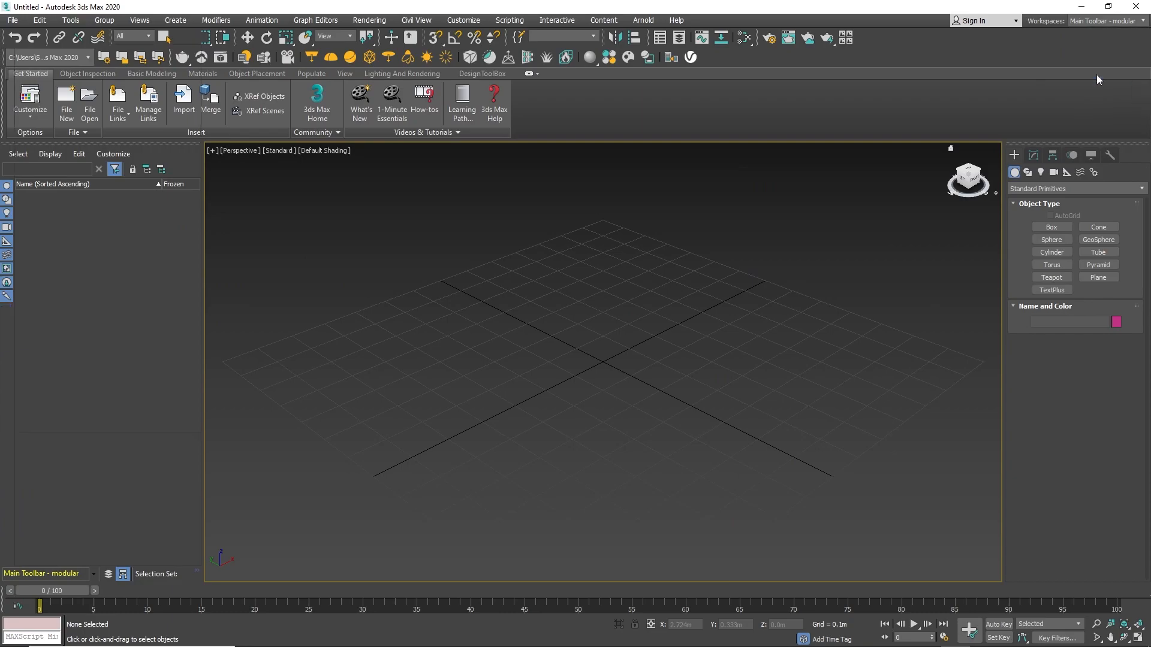
Restore the Default workspace.
click(1099, 22)
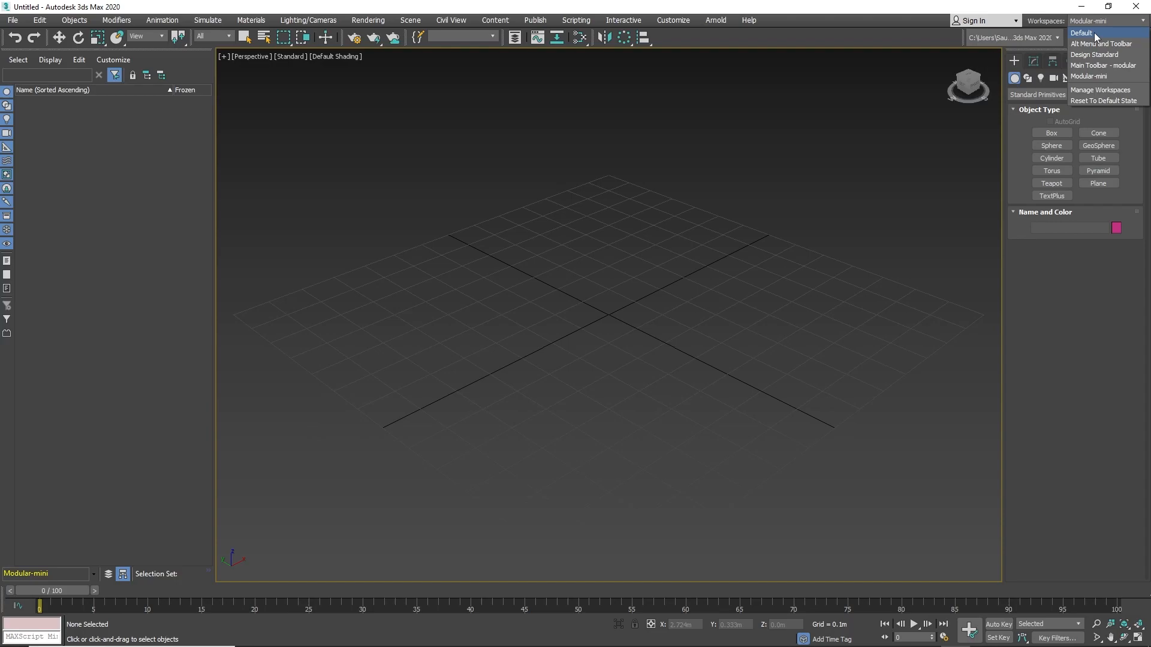
click(1094, 32)
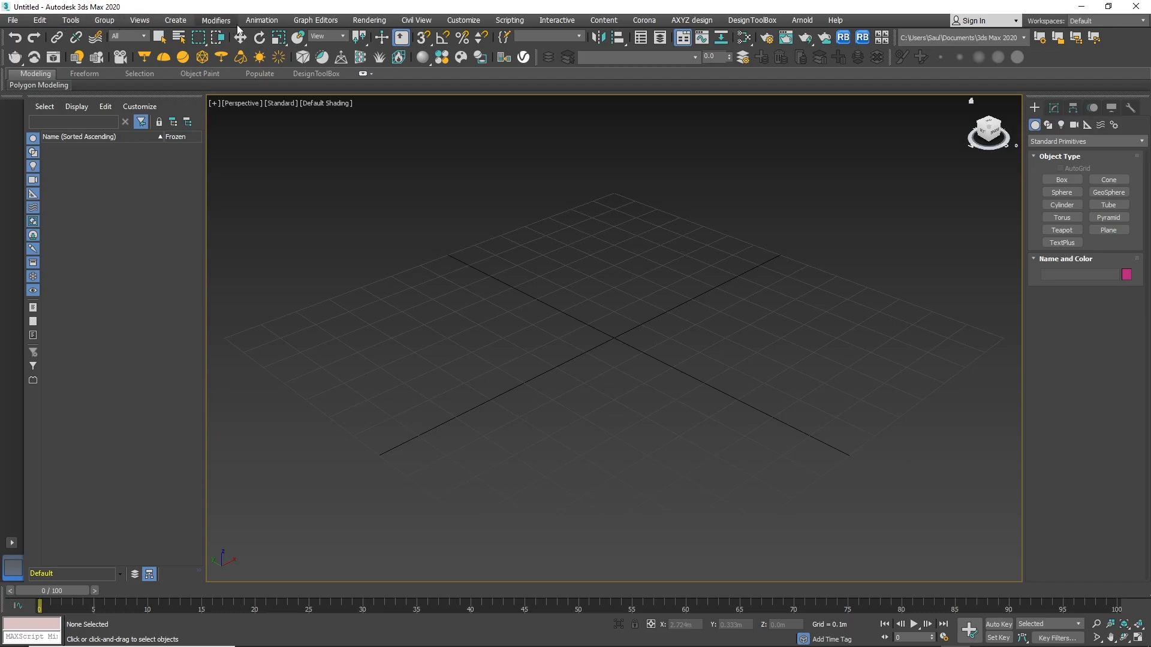
Browse the File menu and its New, Open, Archive, Export, Send to and Reference entries.
click(10, 22)
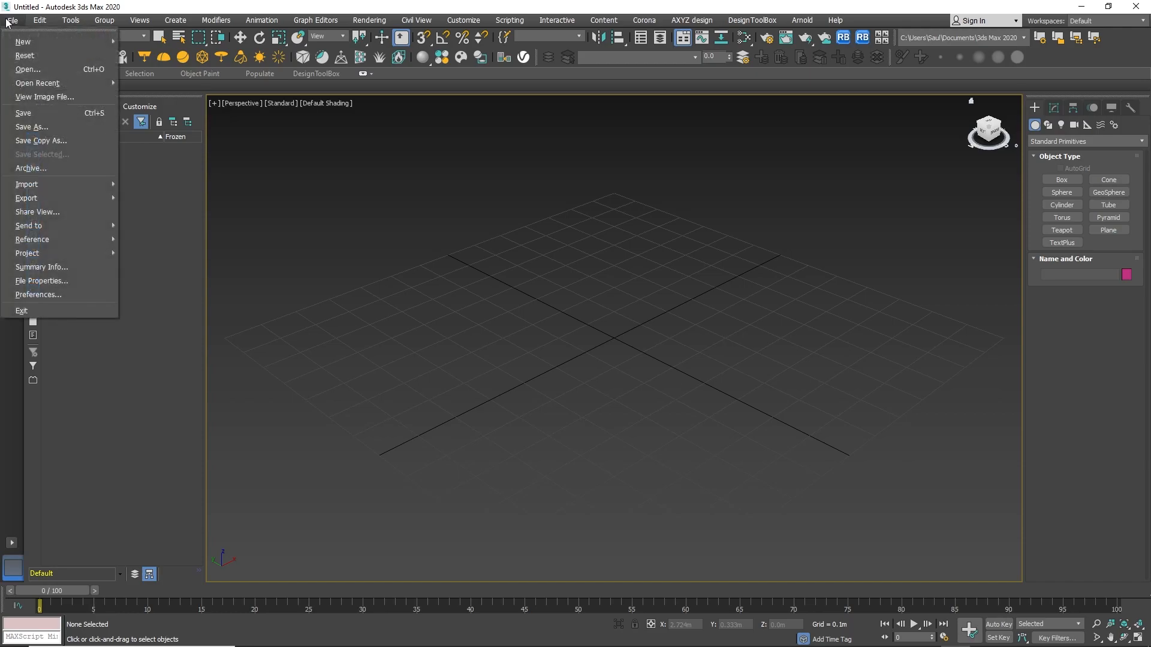
click(14, 25)
click(15, 25)
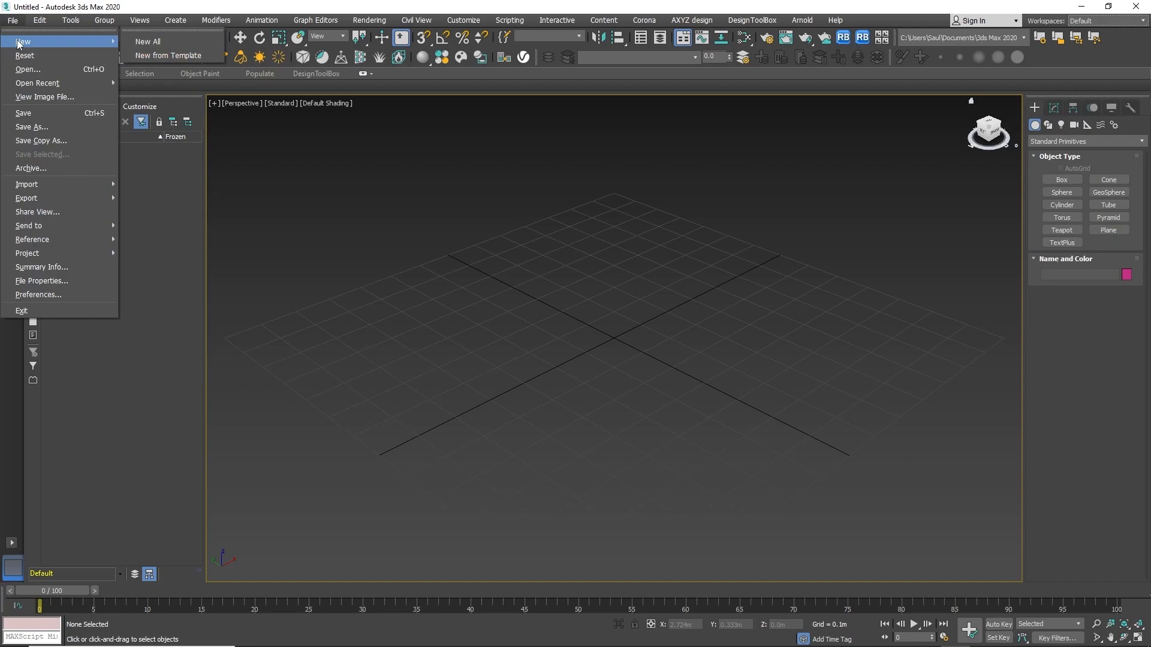
mouse_move(118, 42)
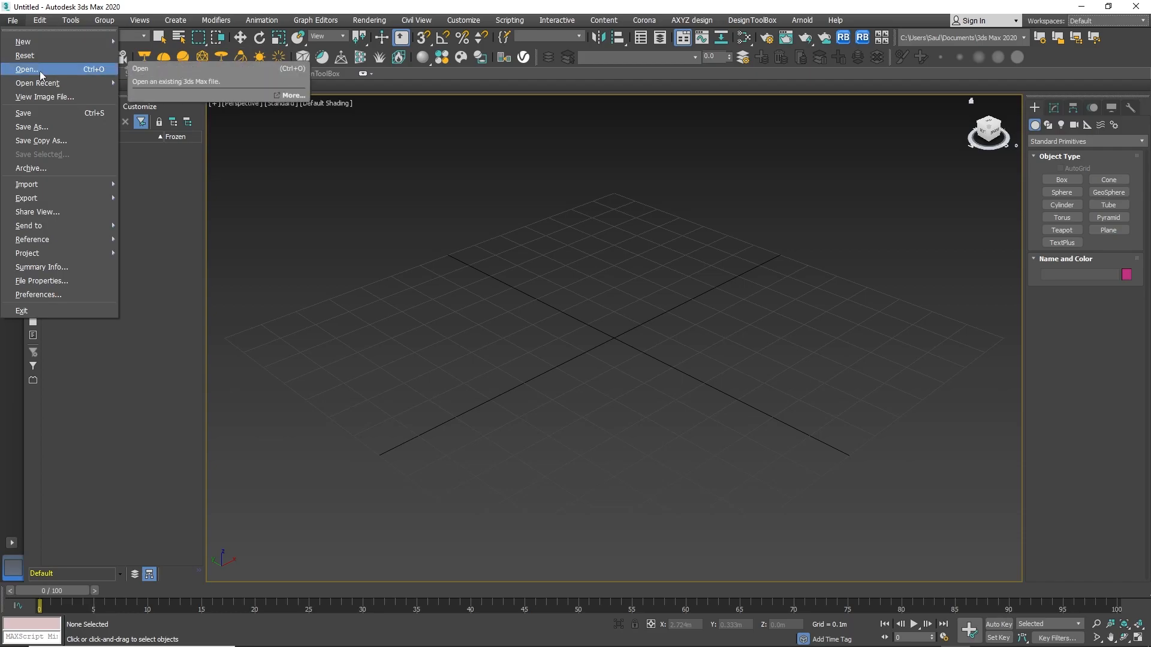
mouse_move(47, 84)
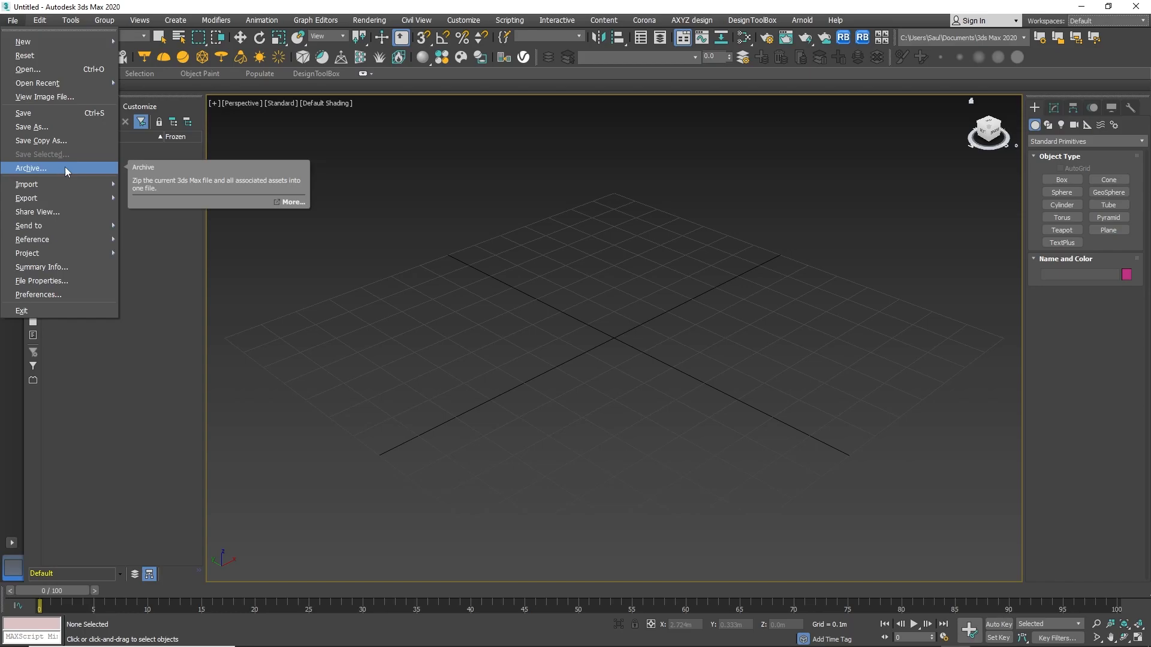
mouse_move(88, 187)
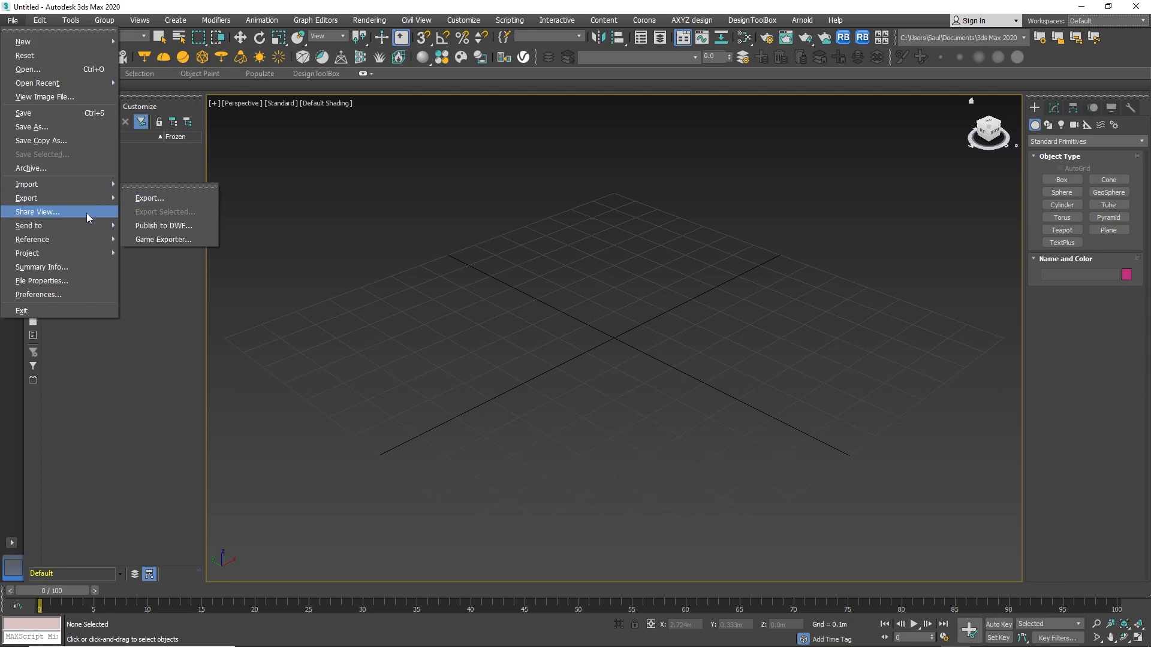
mouse_move(82, 229)
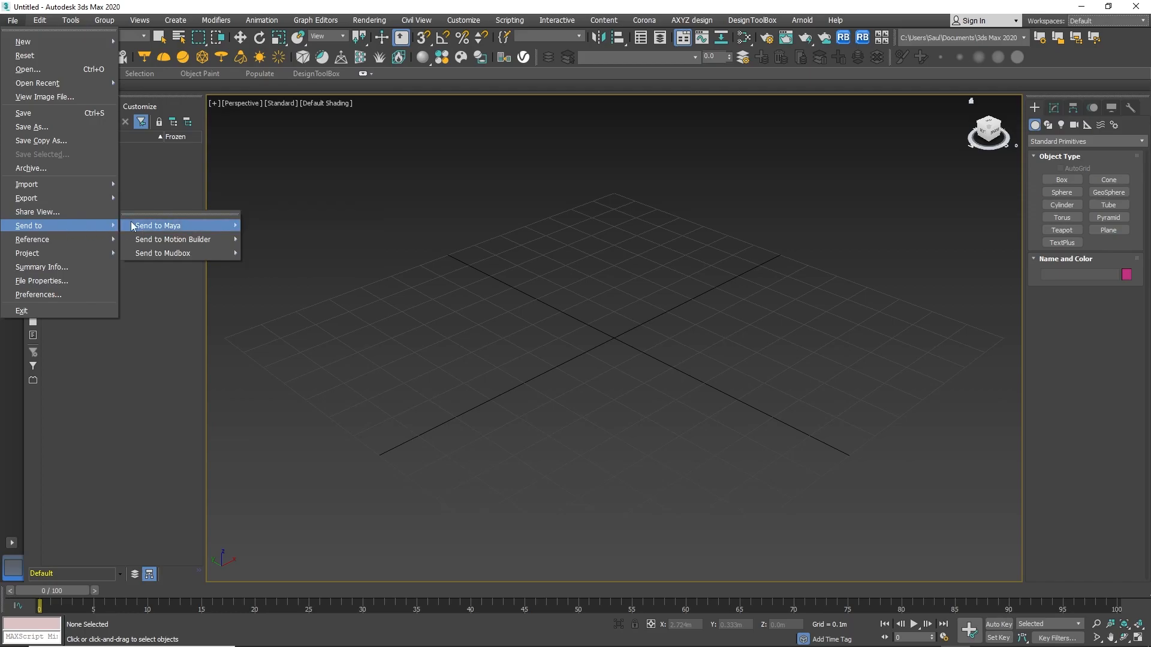
mouse_move(143, 226)
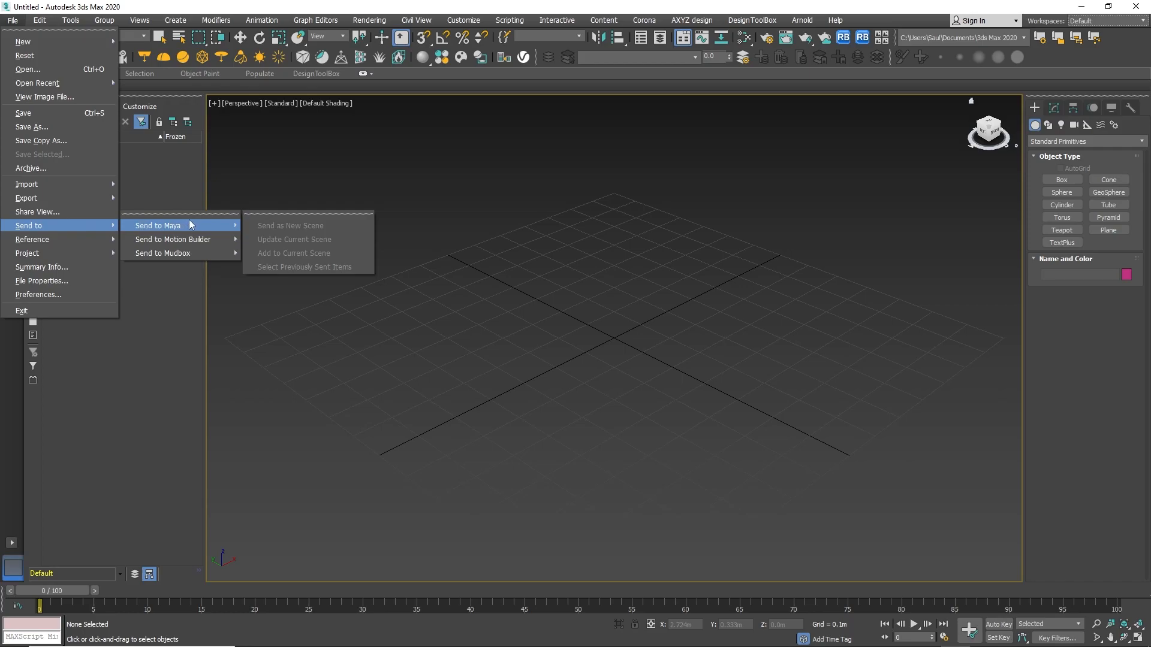
mouse_move(192, 241)
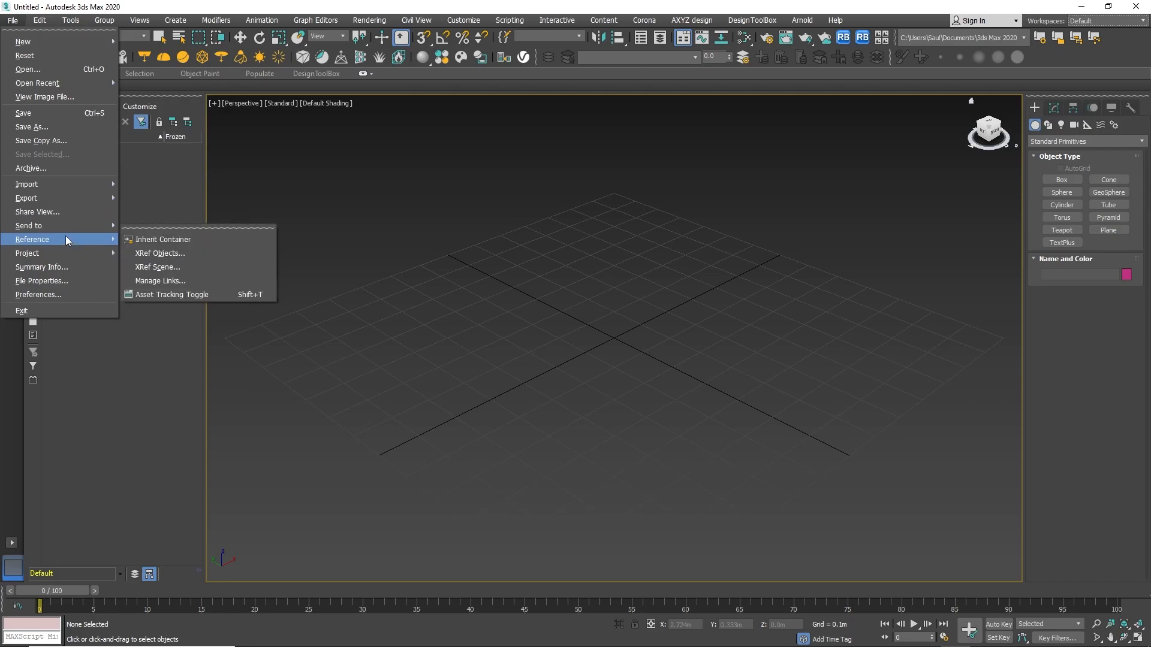
mouse_move(69, 258)
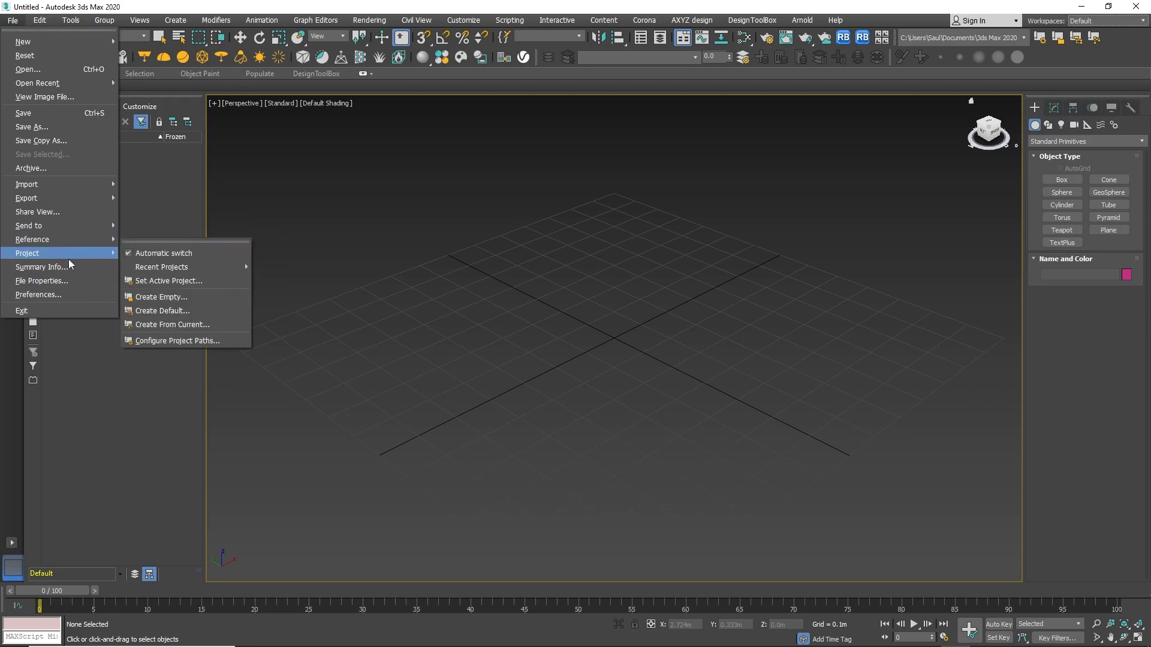
Open Preference Settings, review each of its tabs, and close the dialog.
click(76, 297)
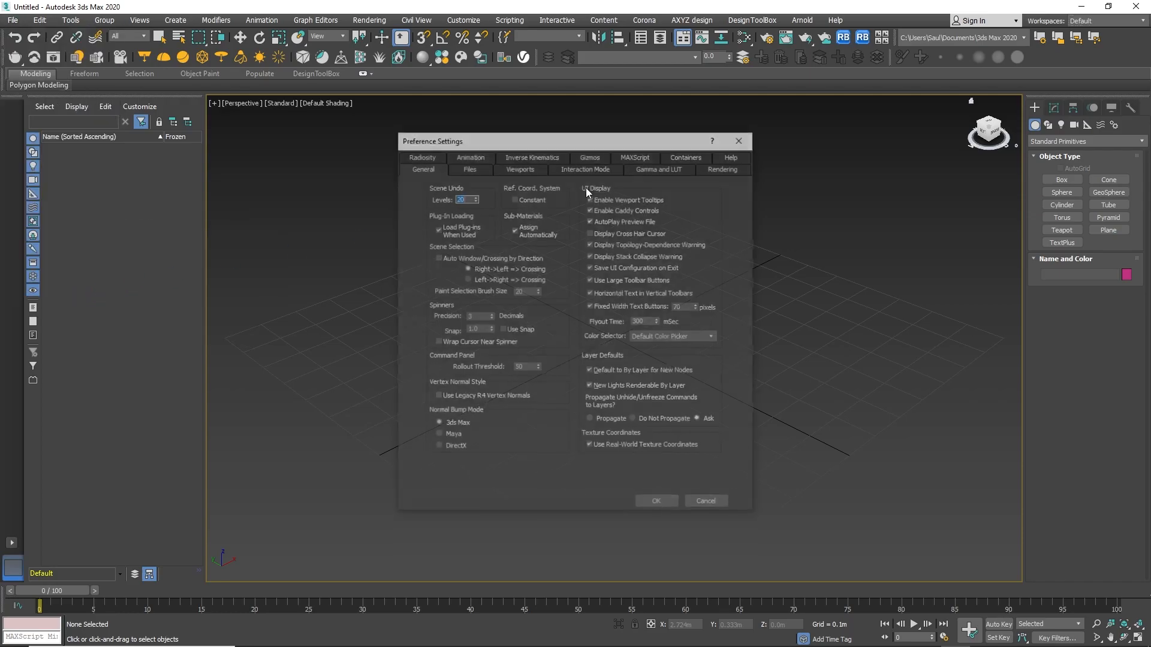
click(469, 168)
click(536, 167)
click(586, 168)
click(647, 169)
click(712, 169)
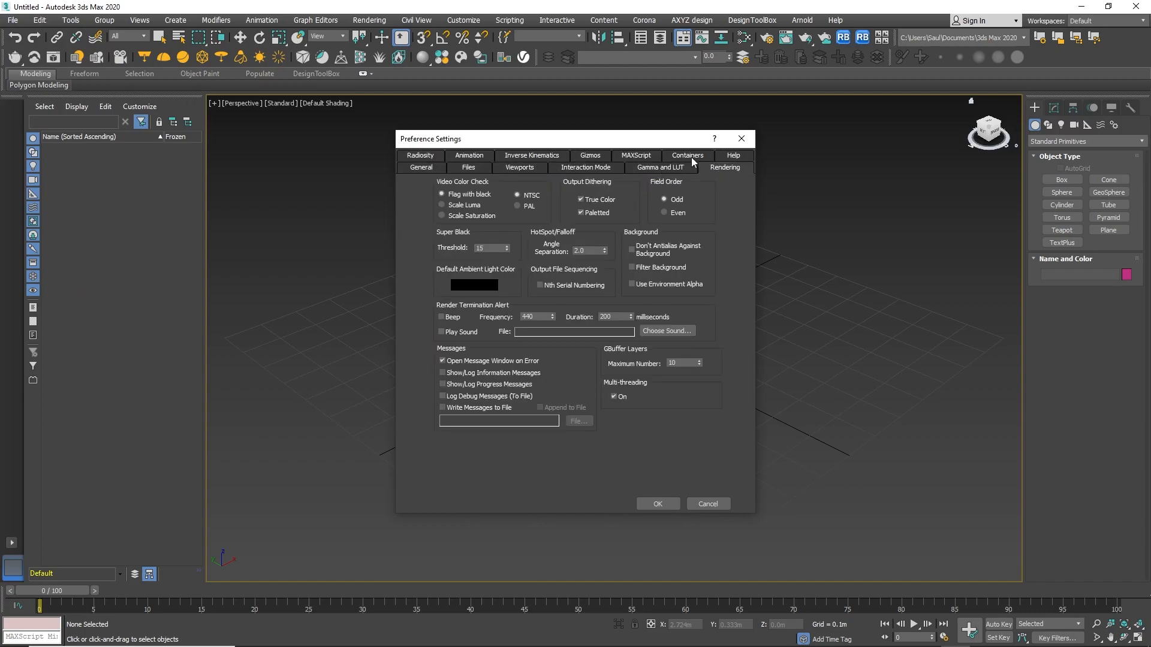
click(555, 157)
click(477, 157)
click(412, 157)
click(466, 169)
click(421, 170)
click(469, 167)
click(420, 168)
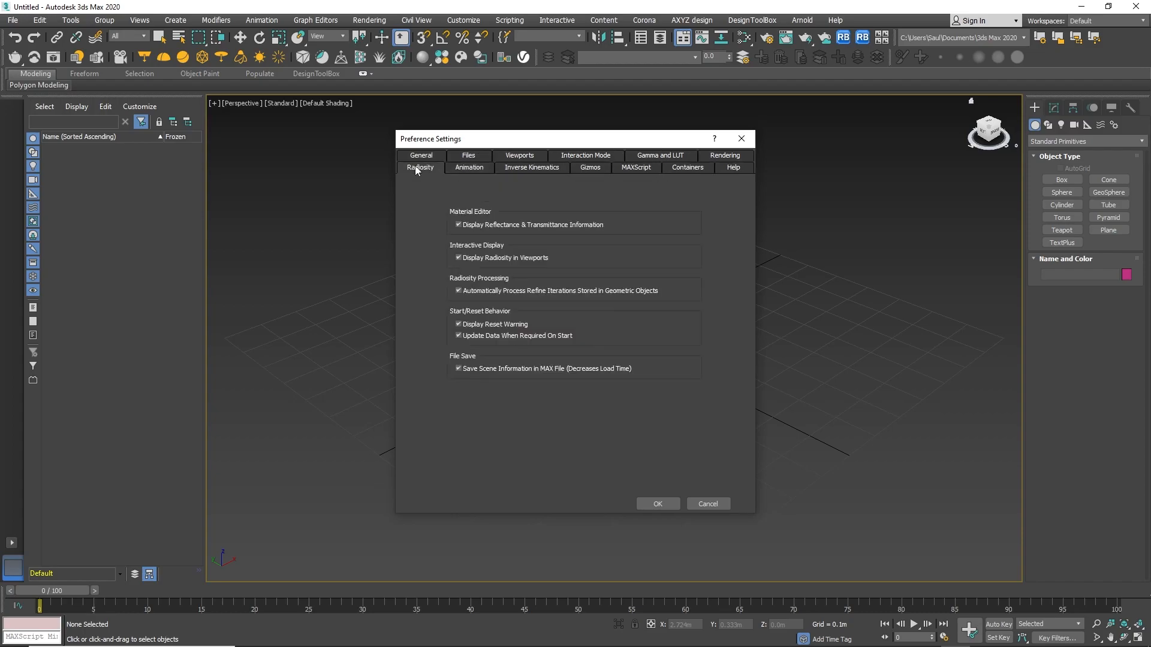
click(742, 141)
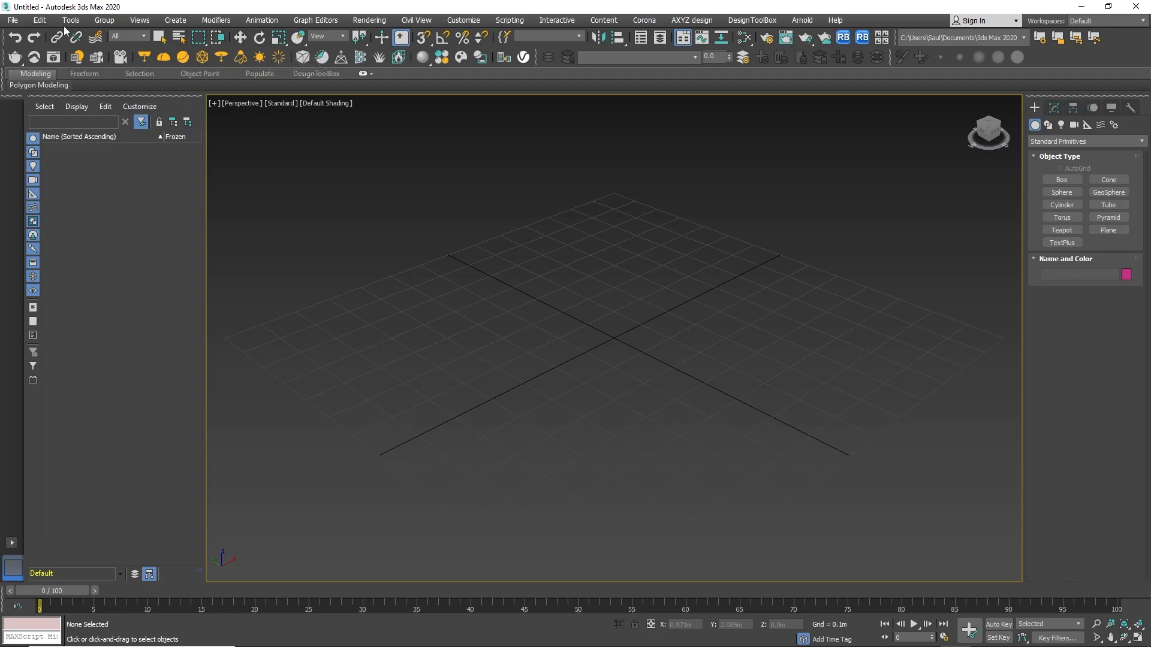
Browse the Group and Create menus, including the Extended Primitives list, and close them.
click(13, 21)
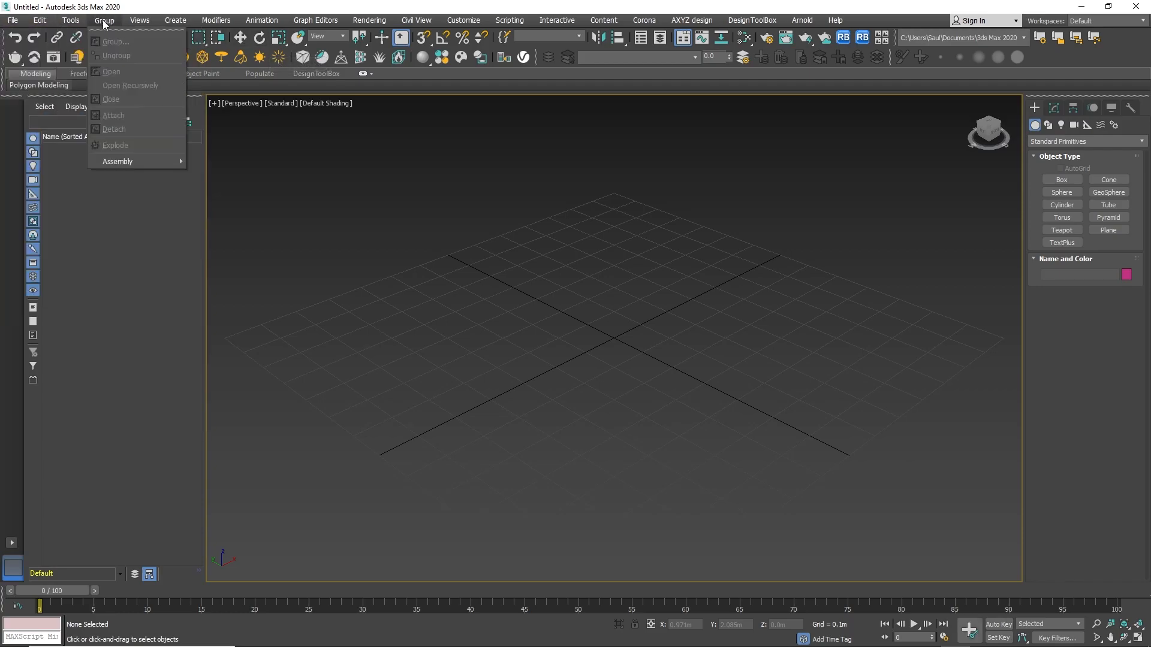
mouse_move(176, 20)
mouse_move(204, 55)
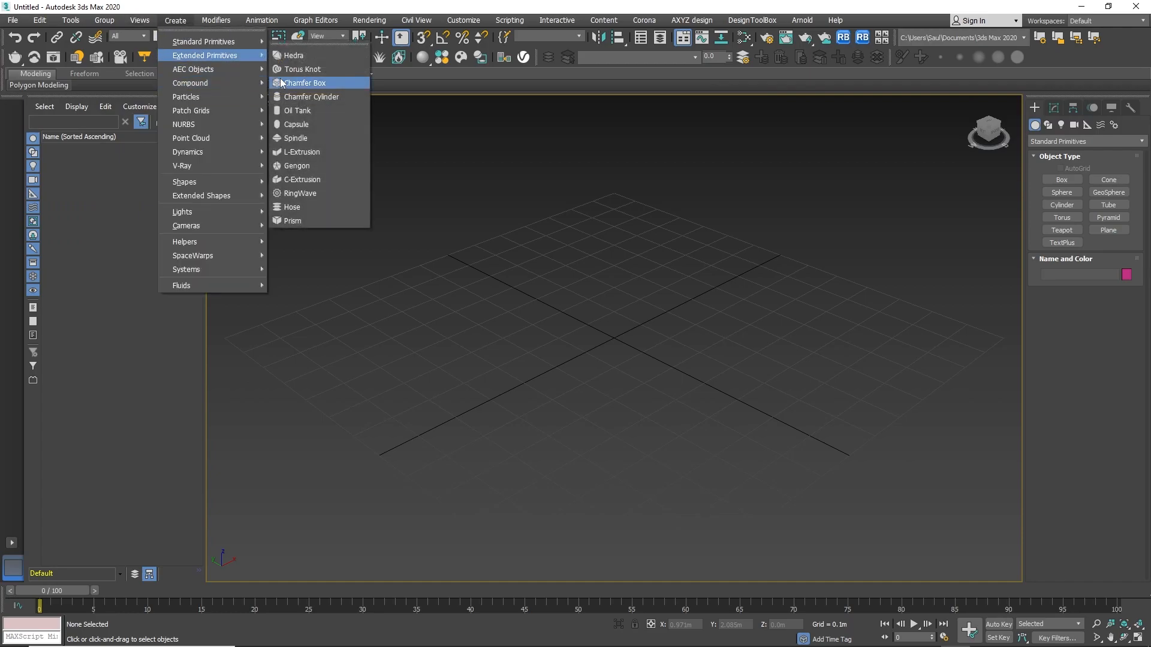
click(339, 5)
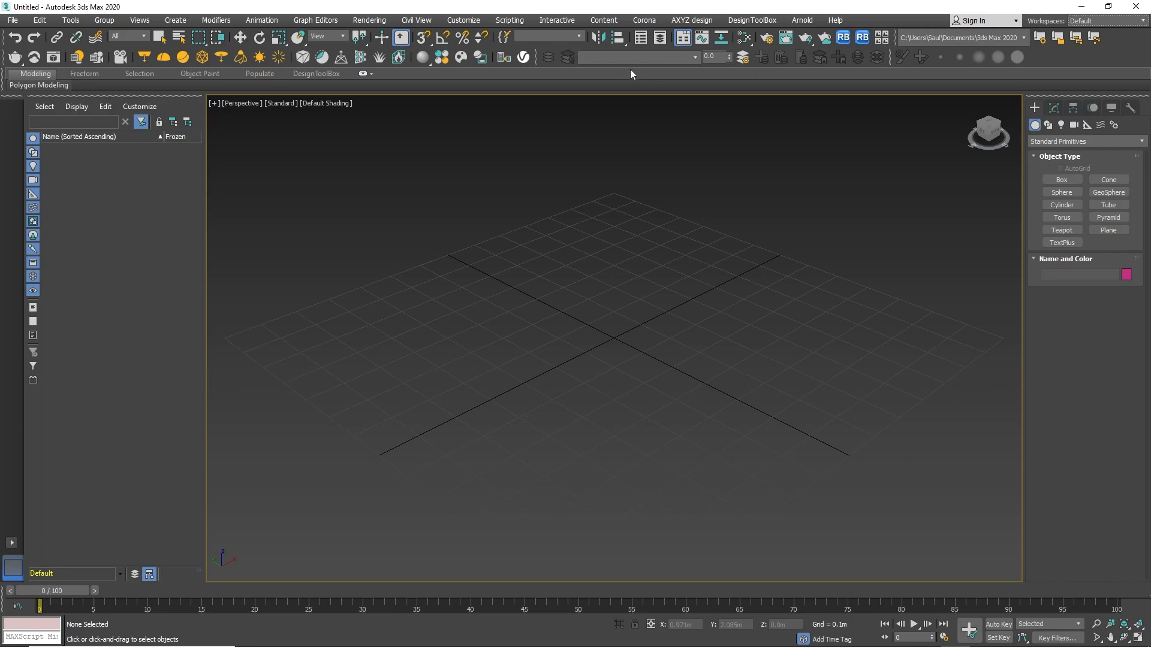
Open the Shared Views window from the toolbar list, move it, and close it.
right_click(1053, 53)
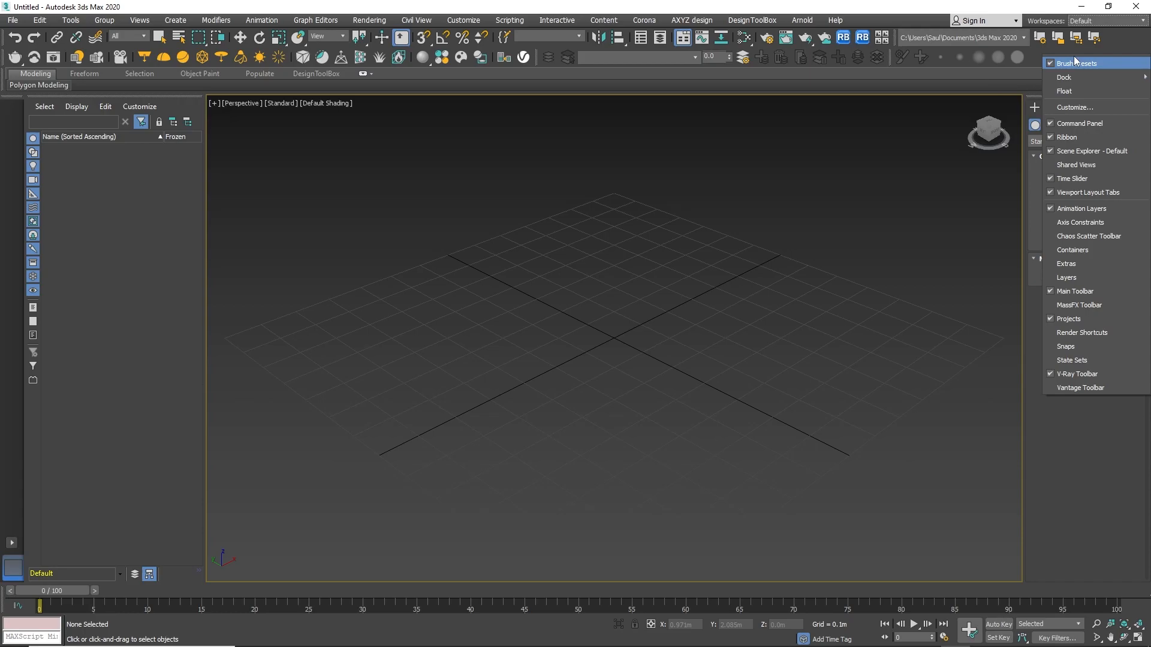
click(1066, 163)
drag(72, 11, 346, 135)
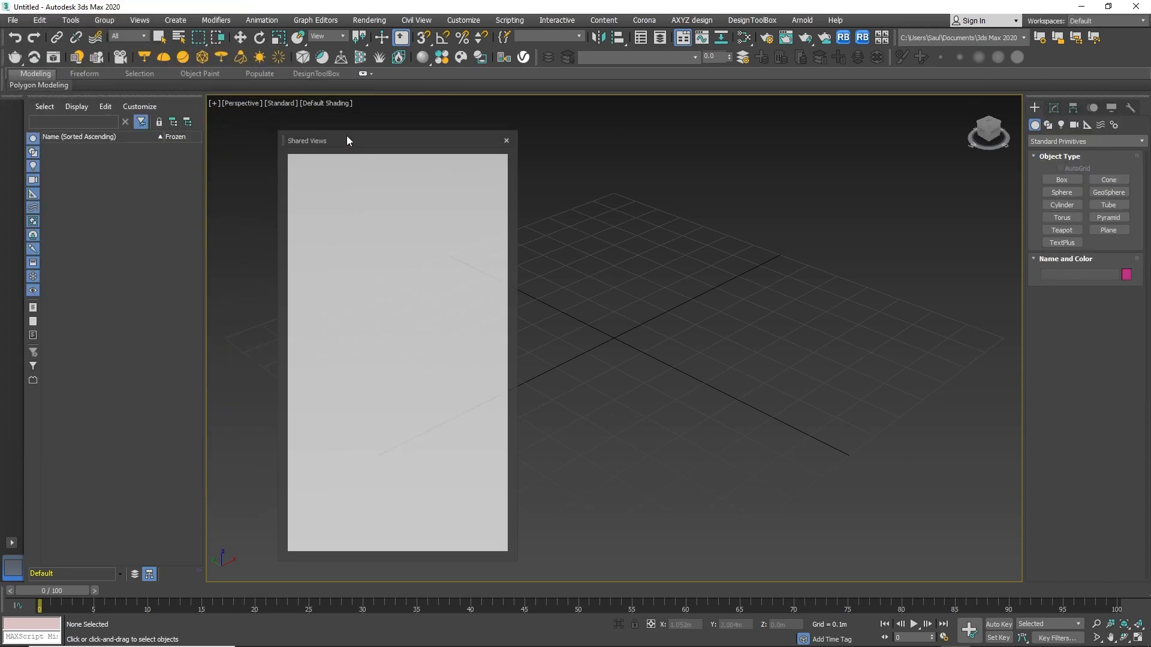
click(506, 143)
Show the Containers toolbar and dock it beneath the main toolbar.
right_click(1049, 56)
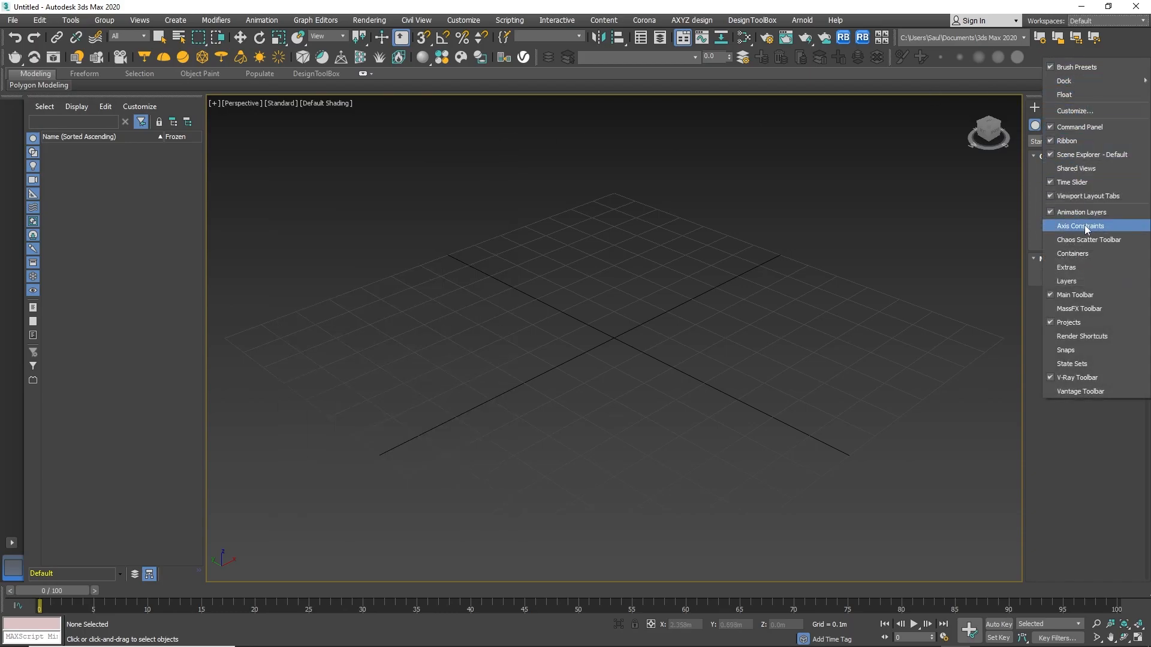
click(1080, 253)
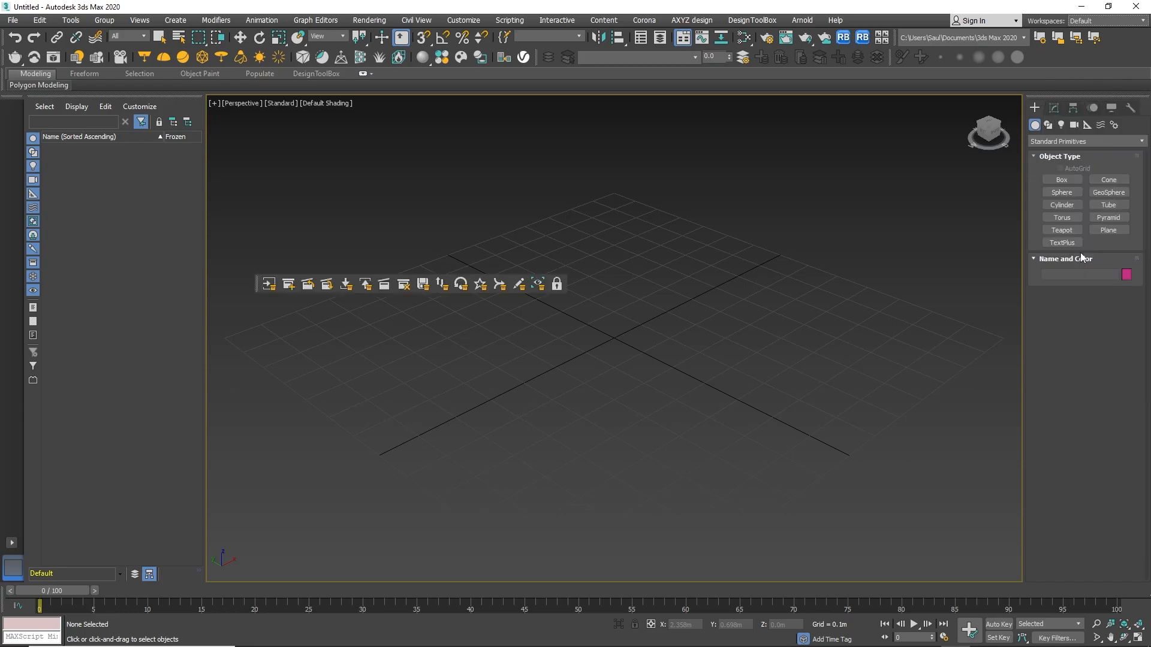
drag(257, 283, 459, 157)
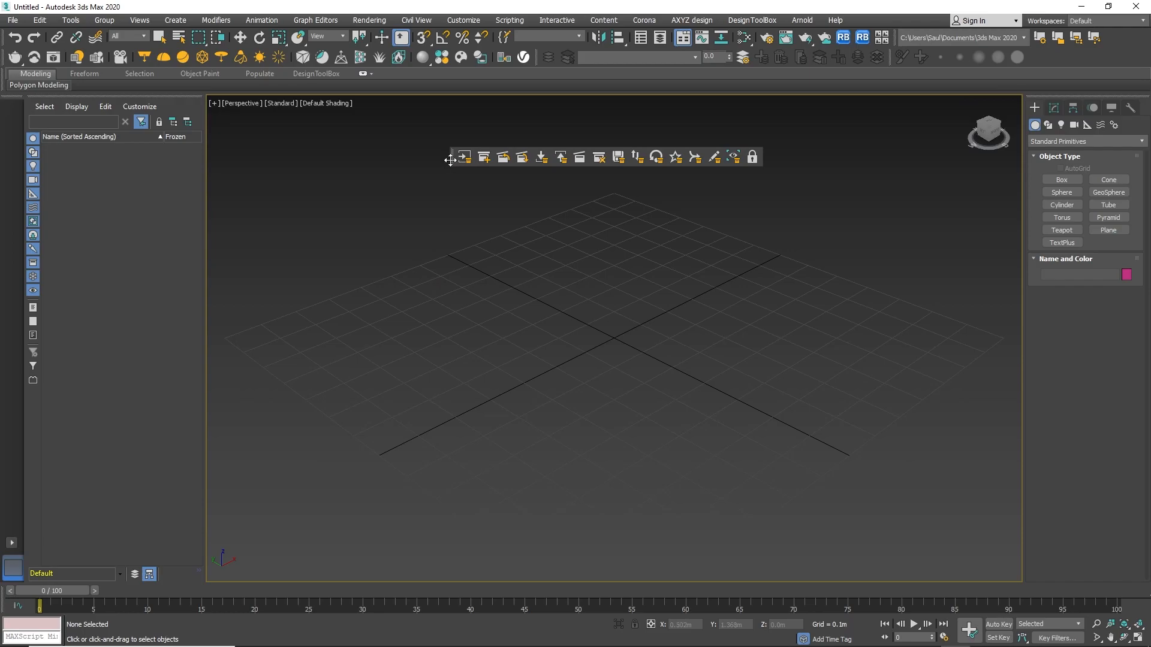
drag(453, 159, 89, 76)
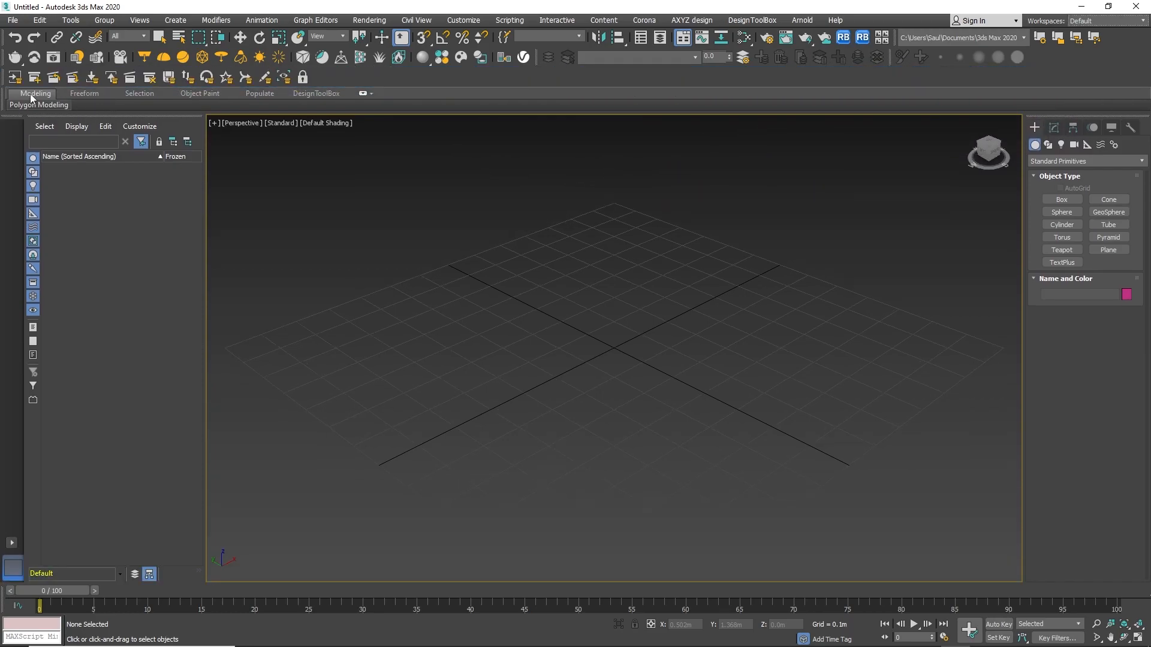
Hide the Main Toolbar and the Brush Presets toolbar from the toolbar list.
mouse_move(4, 77)
mouse_down()
mouse_move(479, 193)
mouse_move(470, 179)
mouse_move(444, 190)
mouse_move(437, 162)
mouse_move(13, 67)
mouse_move(681, 123)
mouse_move(1032, 180)
mouse_move(2, 127)
mouse_move(9, 78)
mouse_up()
right_click(3, 77)
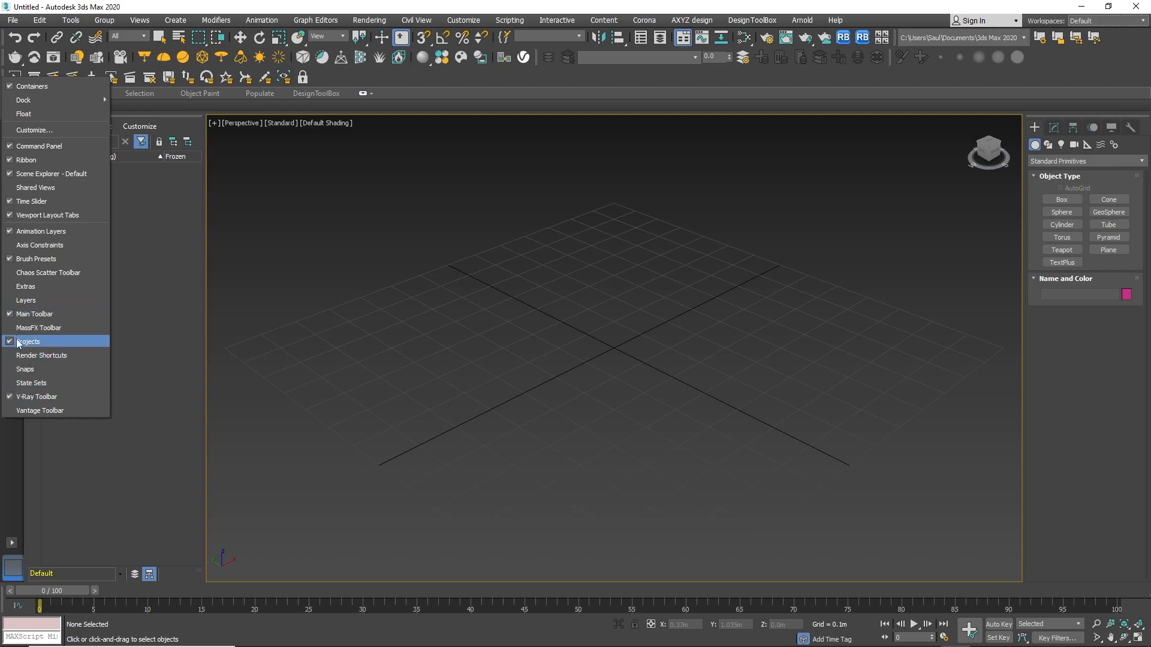
click(23, 314)
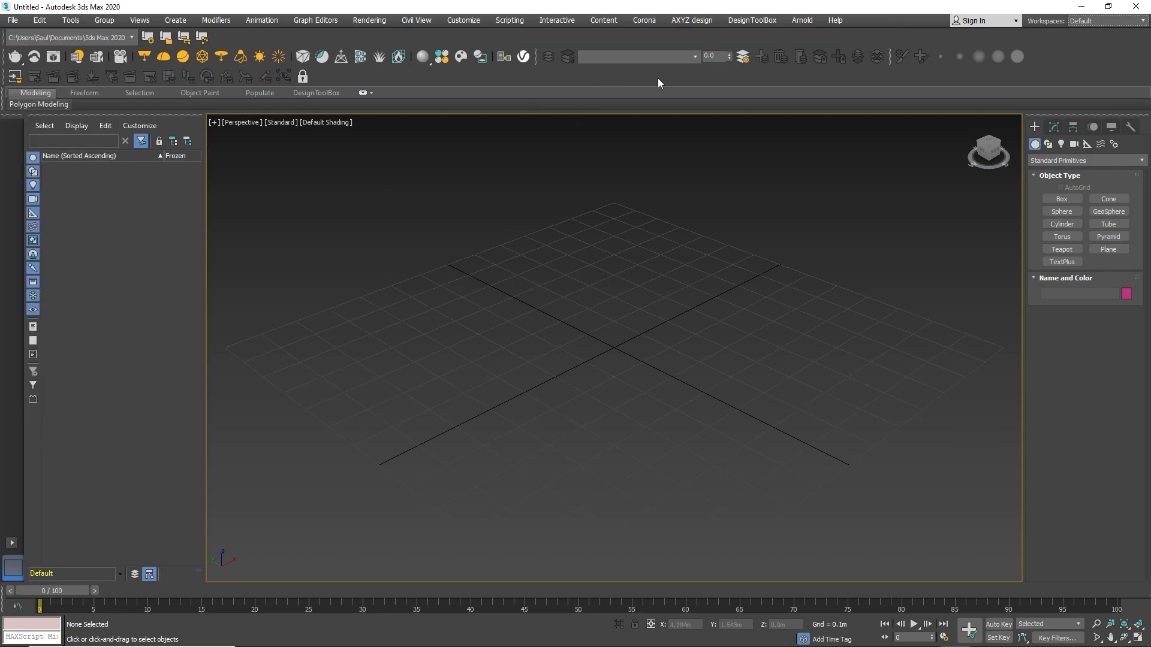
right_click(682, 75)
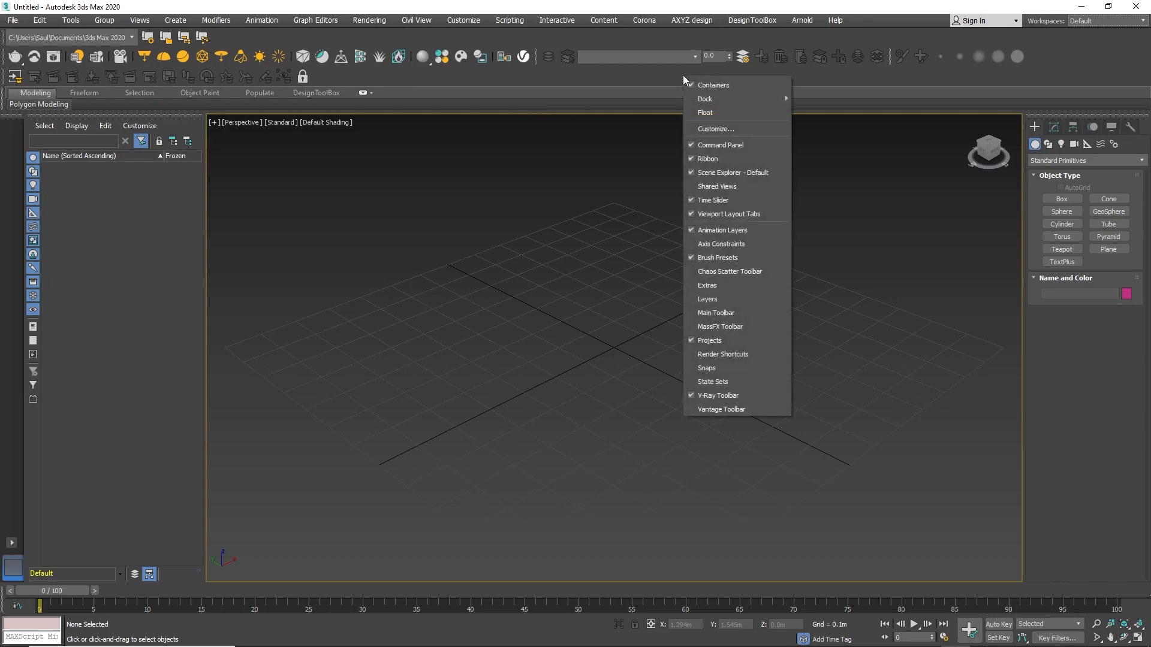
click(692, 260)
Show the Chaos Scatter Toolbar and dock it at the end of the second toolbar row.
right_click(932, 55)
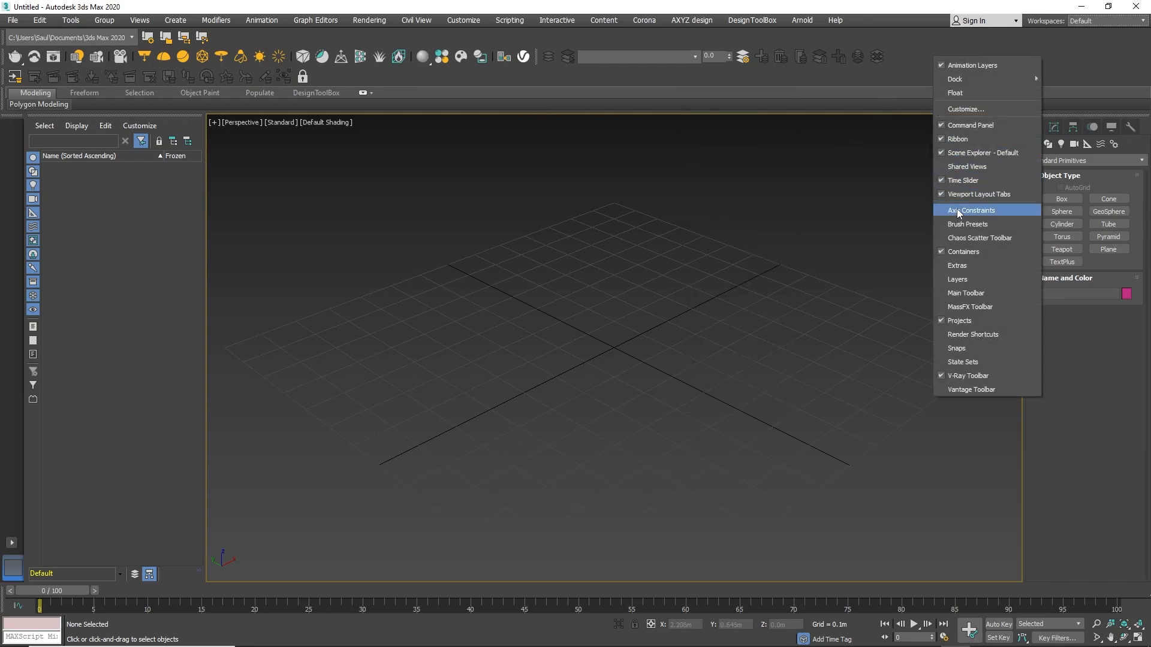
click(951, 247)
drag(359, 127, 322, 78)
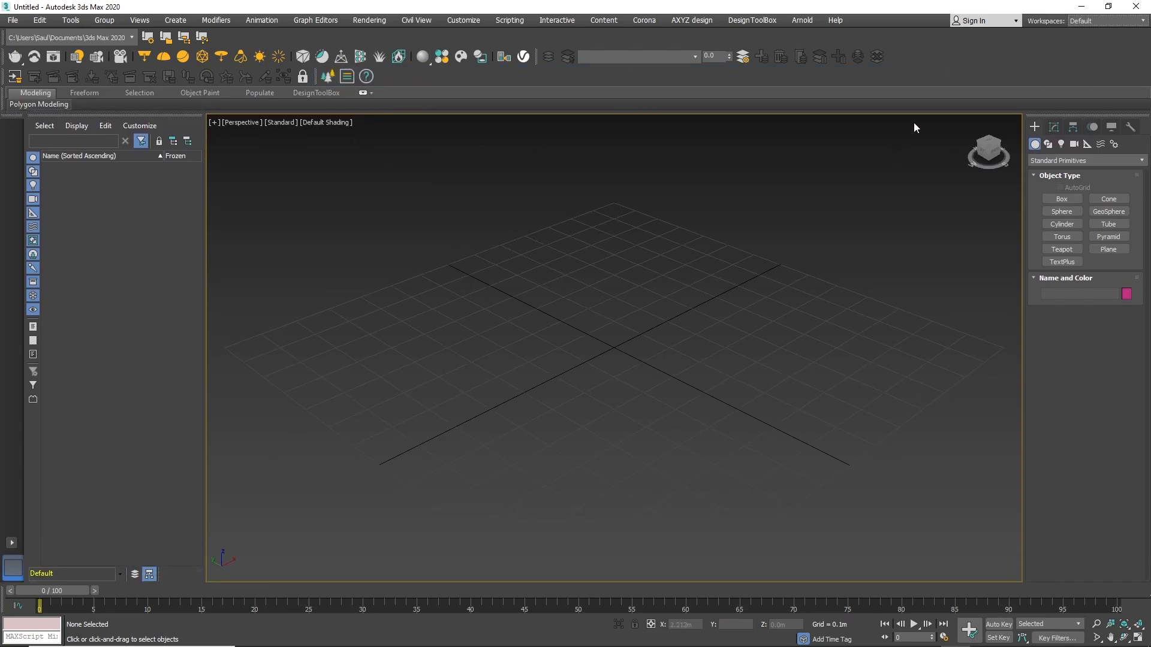
Show the Render Shortcuts toolbar and dock it beside the Chaos Scatter toolbar.
right_click(965, 68)
mouse_move(989, 93)
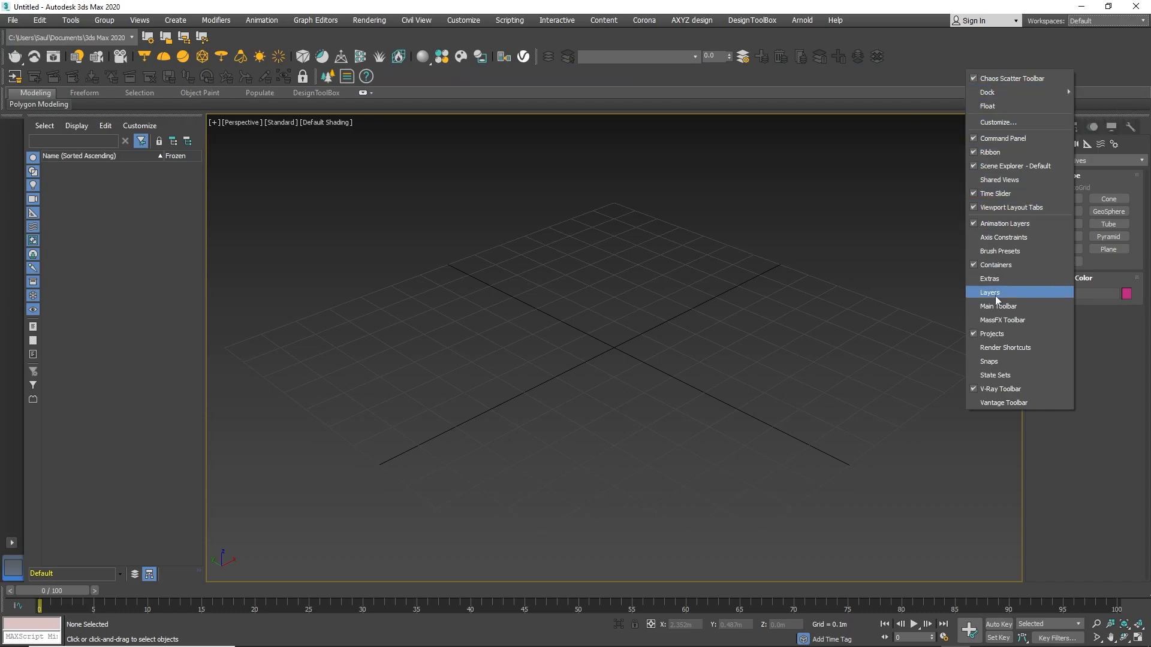
click(988, 348)
drag(298, 312, 431, 77)
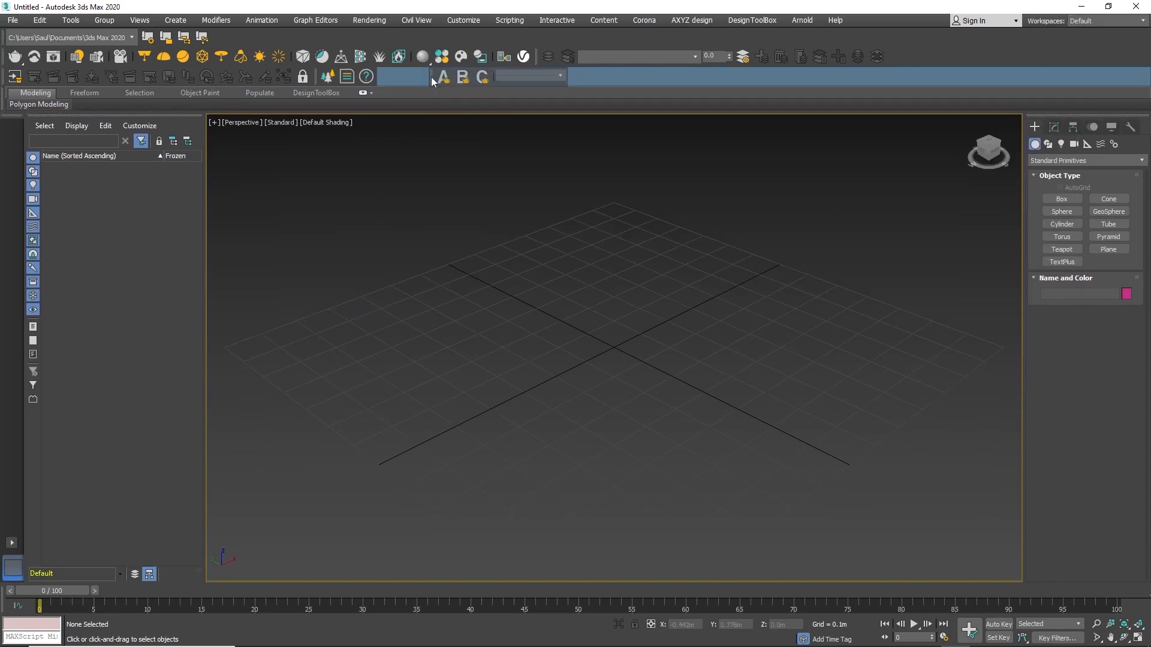
Reset the workspace to its default state and dock the two floating toolbars into the second toolbar row.
click(1088, 21)
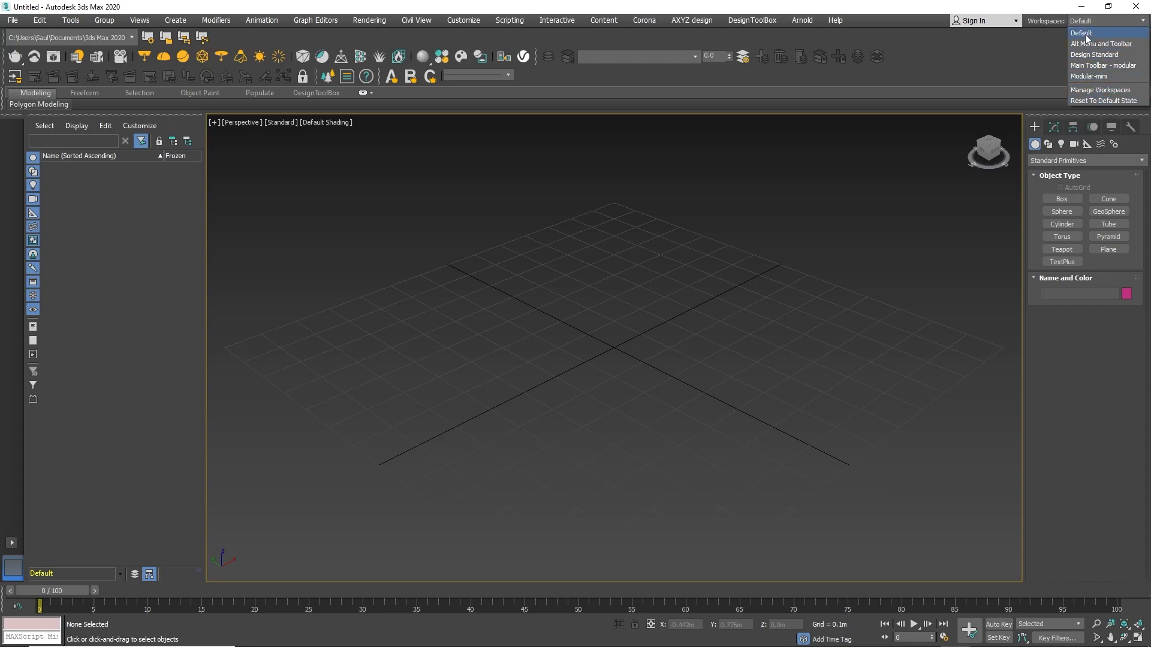
click(1103, 101)
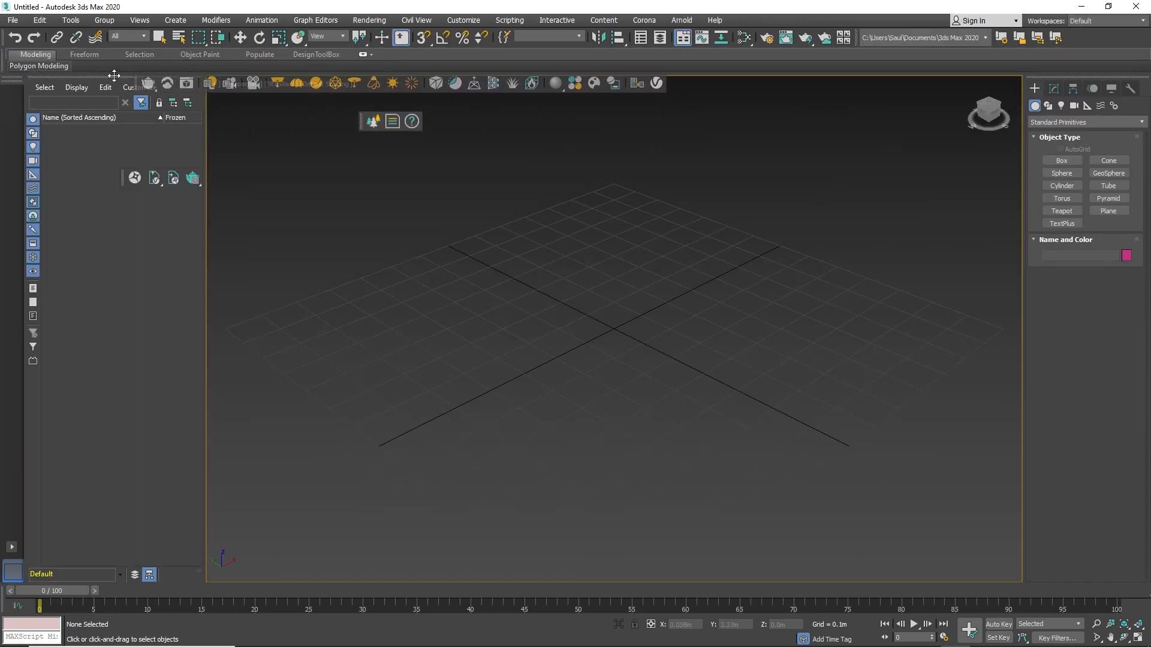
drag(124, 178, 528, 66)
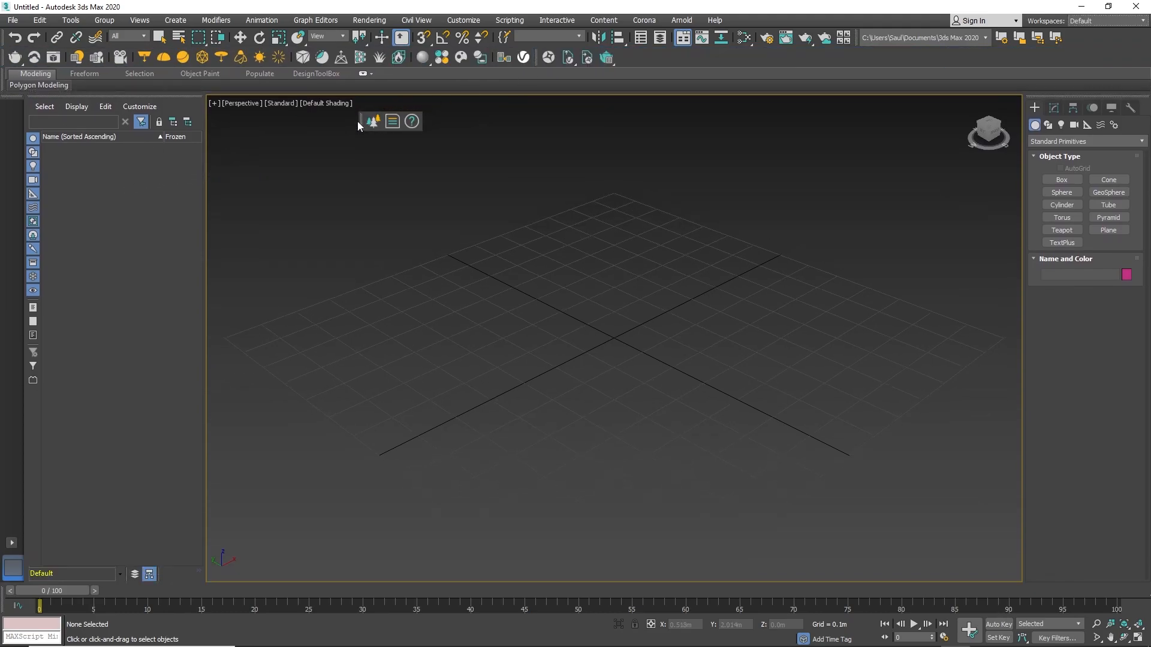
drag(361, 123, 630, 58)
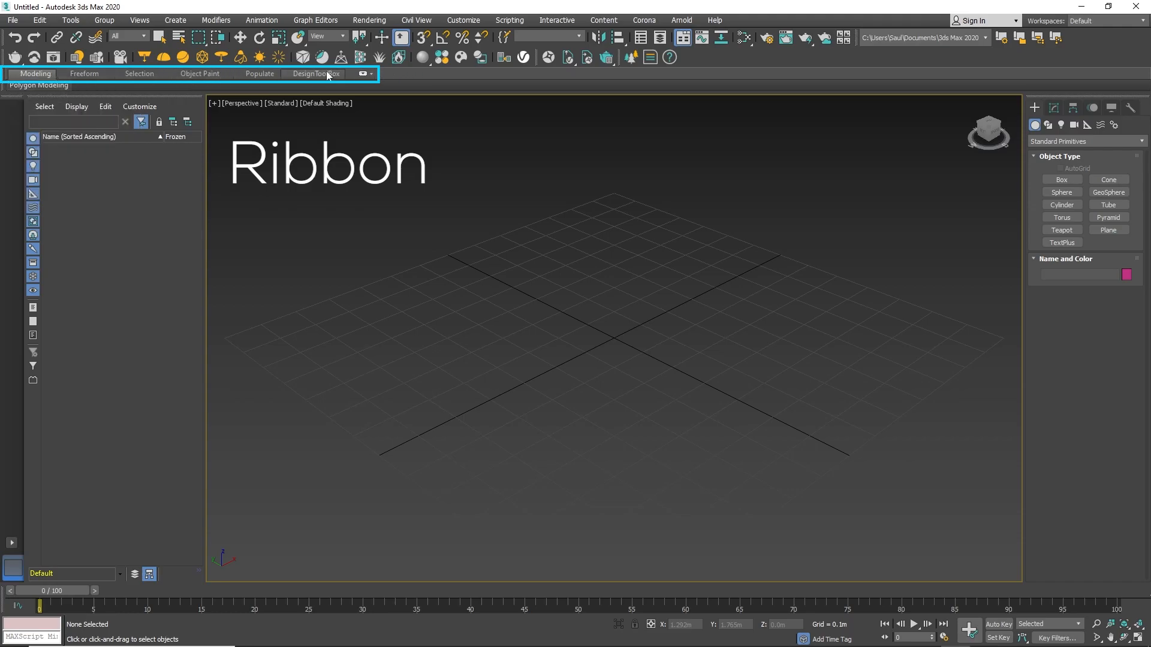
Browse each ribbon tab, from Modeling through DesignToolBox, and return to Modeling.
click(54, 82)
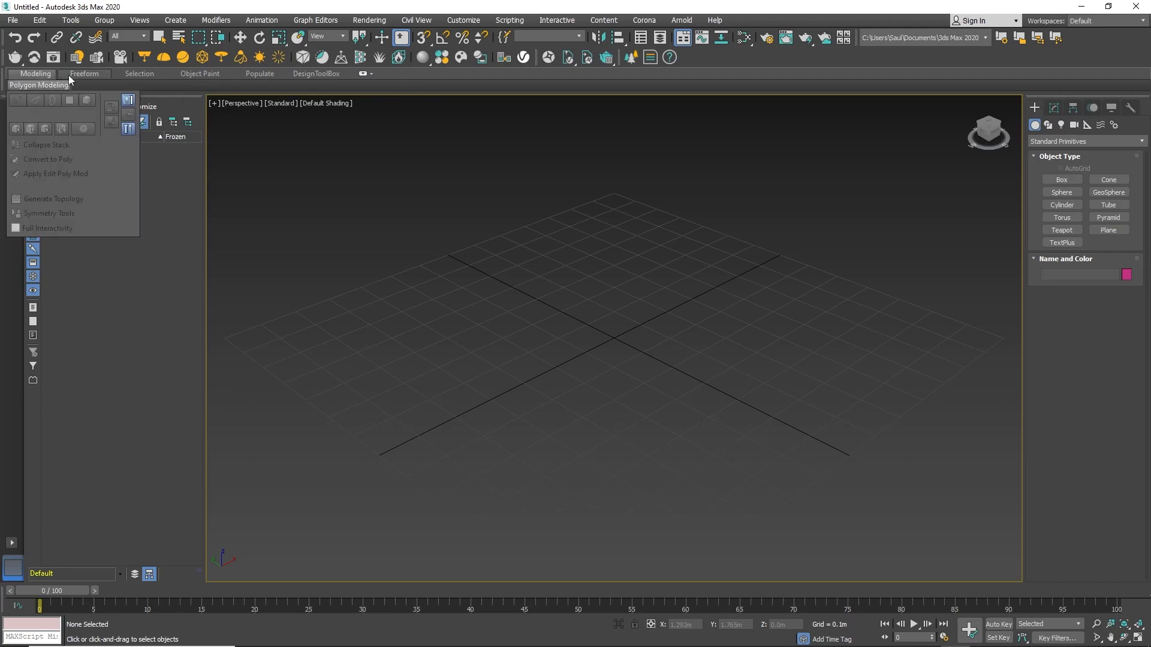
click(71, 73)
click(204, 73)
click(256, 73)
click(302, 75)
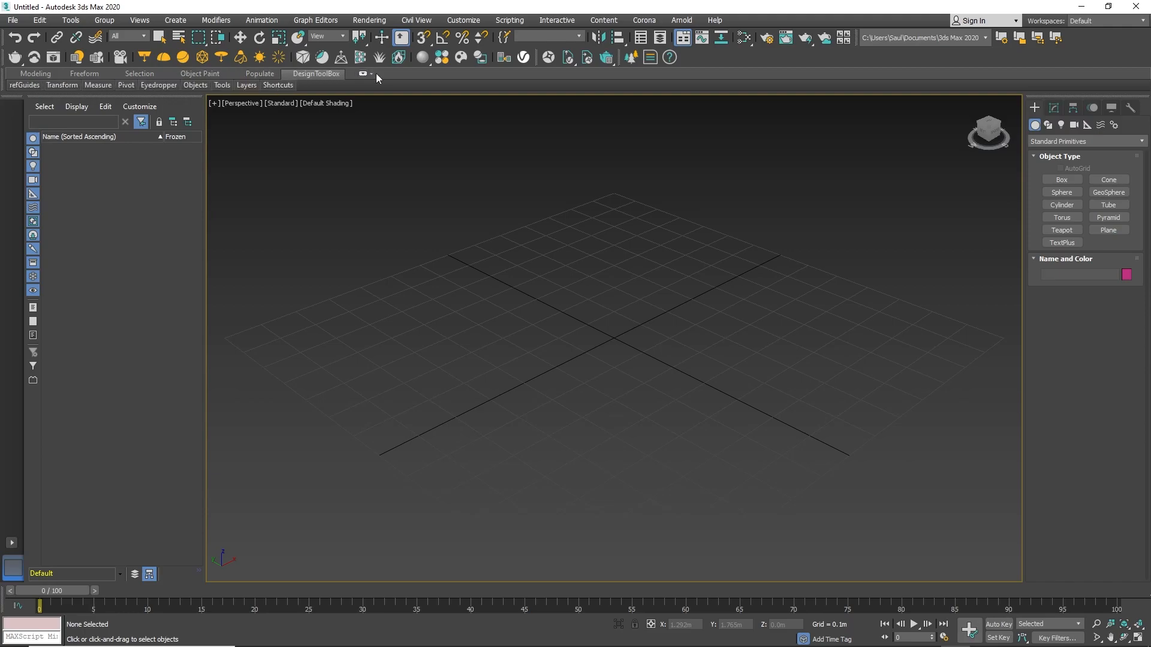
click(38, 72)
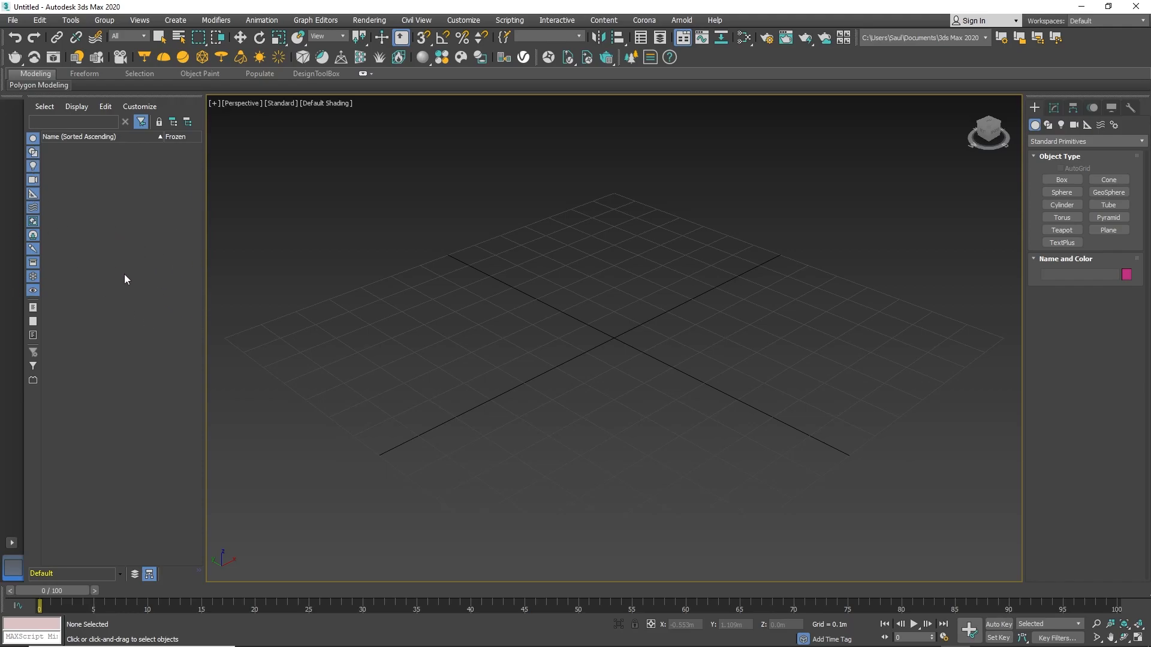
Create a box about 0.61 m long, 0.39 m wide and 0.39 m high in the Perspective viewport.
click(1056, 109)
click(1034, 109)
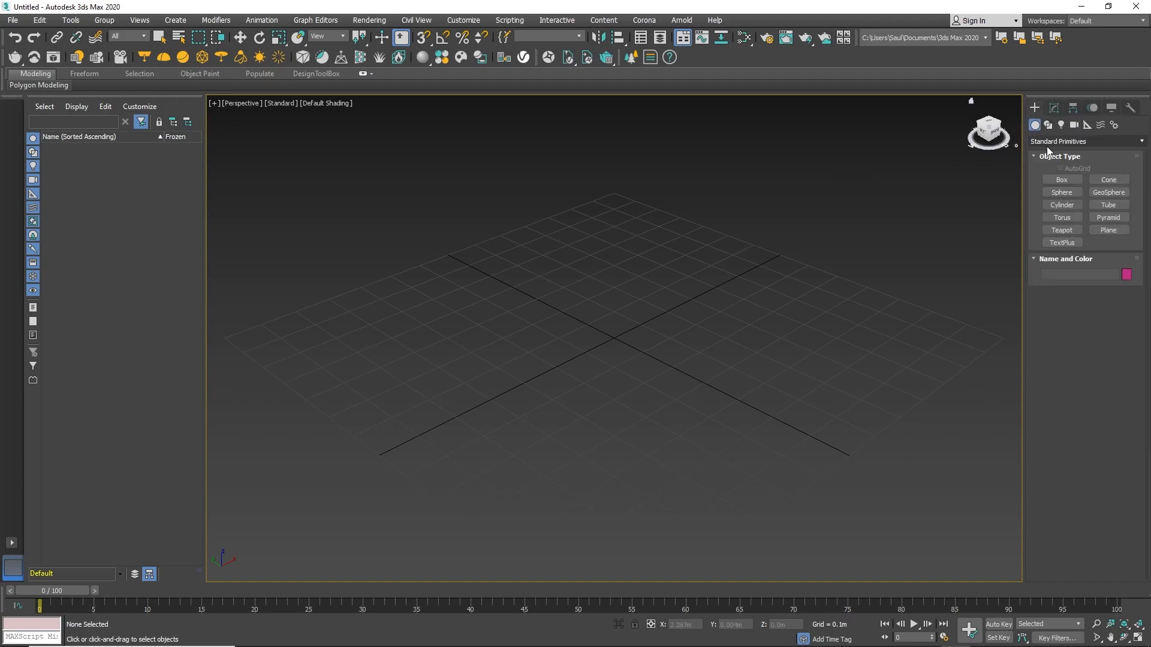
click(1055, 179)
drag(543, 290, 646, 412)
click(603, 298)
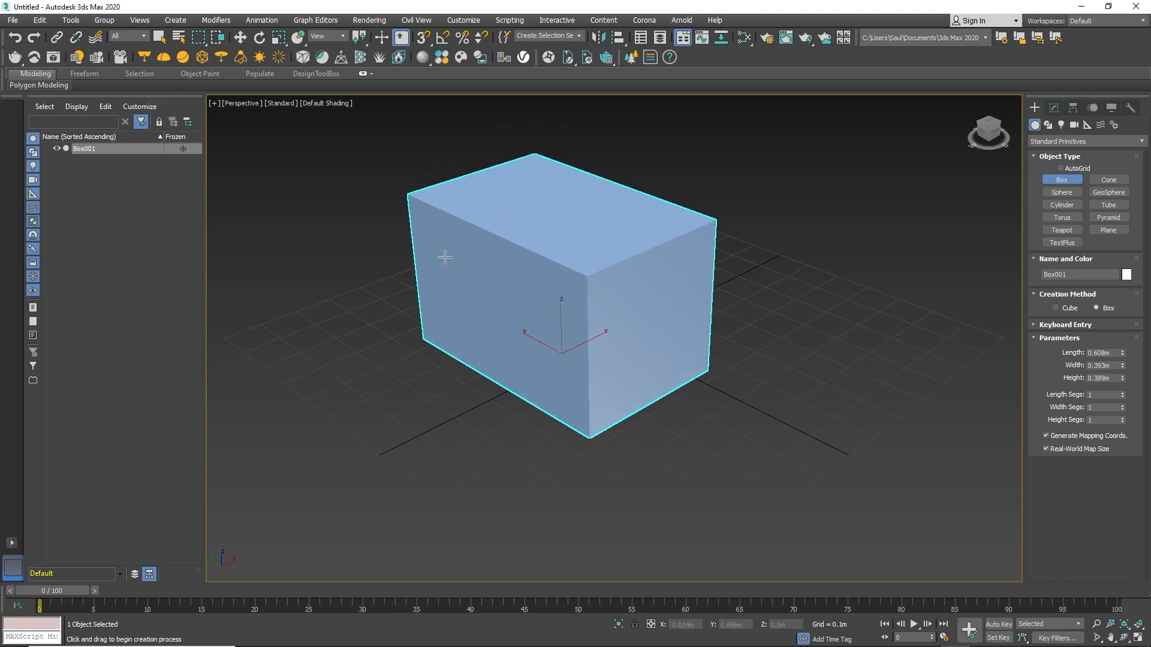
Place a photometric Free Light on the grid to the right of the box.
click(1056, 107)
click(1035, 107)
click(1062, 126)
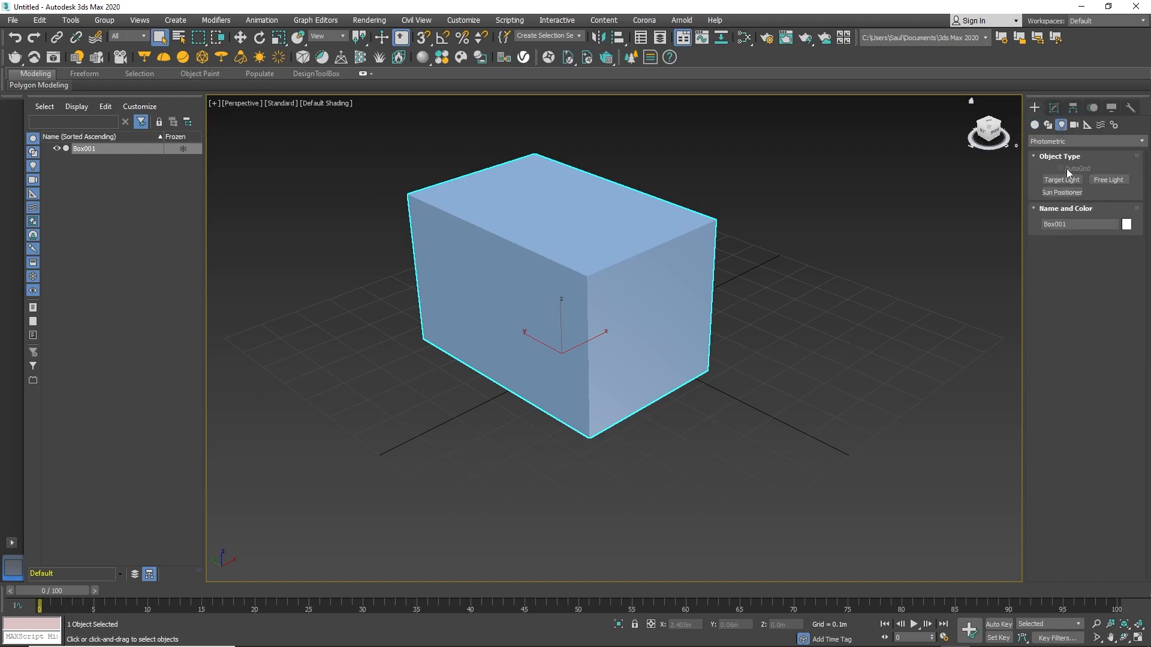
click(1048, 126)
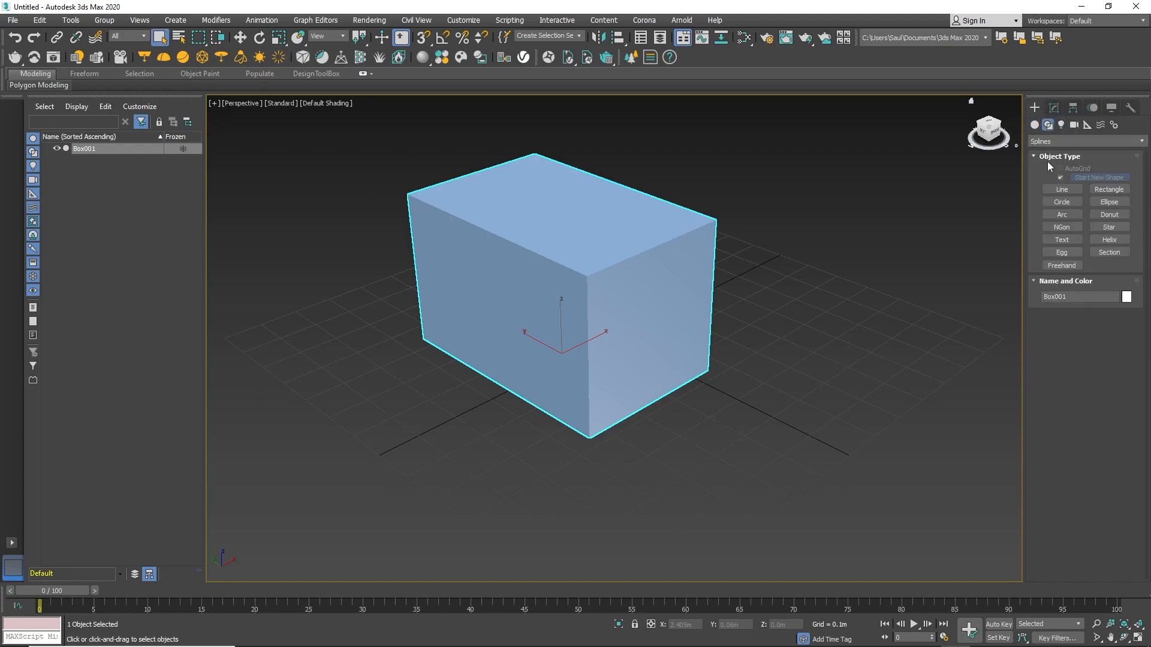
click(1061, 125)
click(1102, 181)
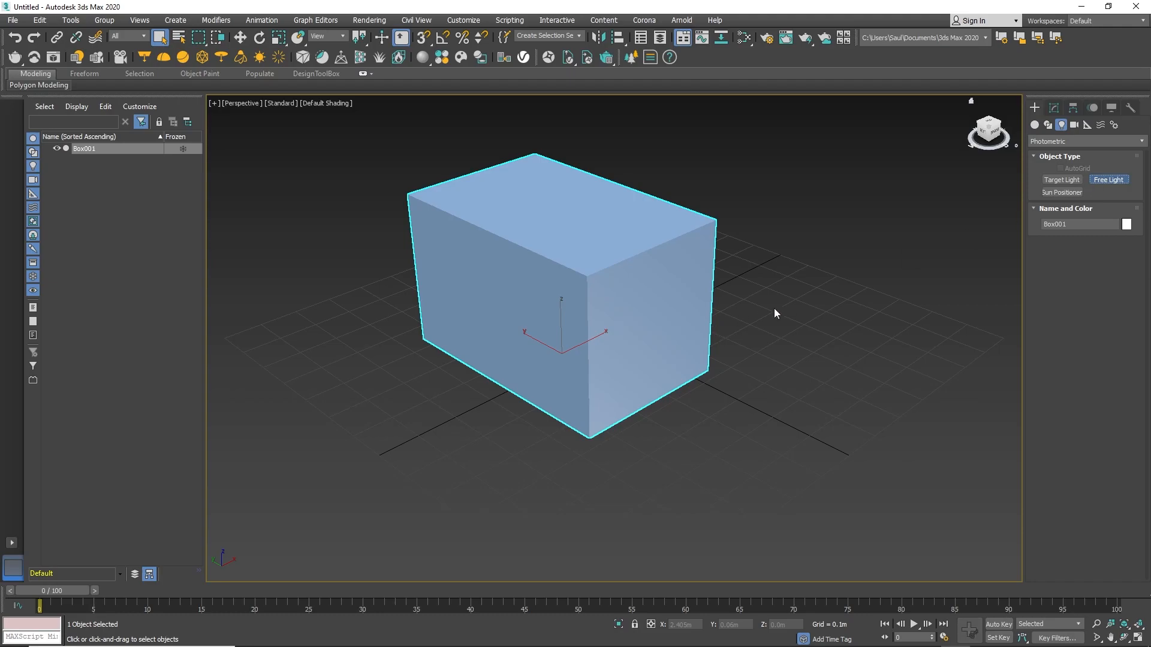
click(773, 340)
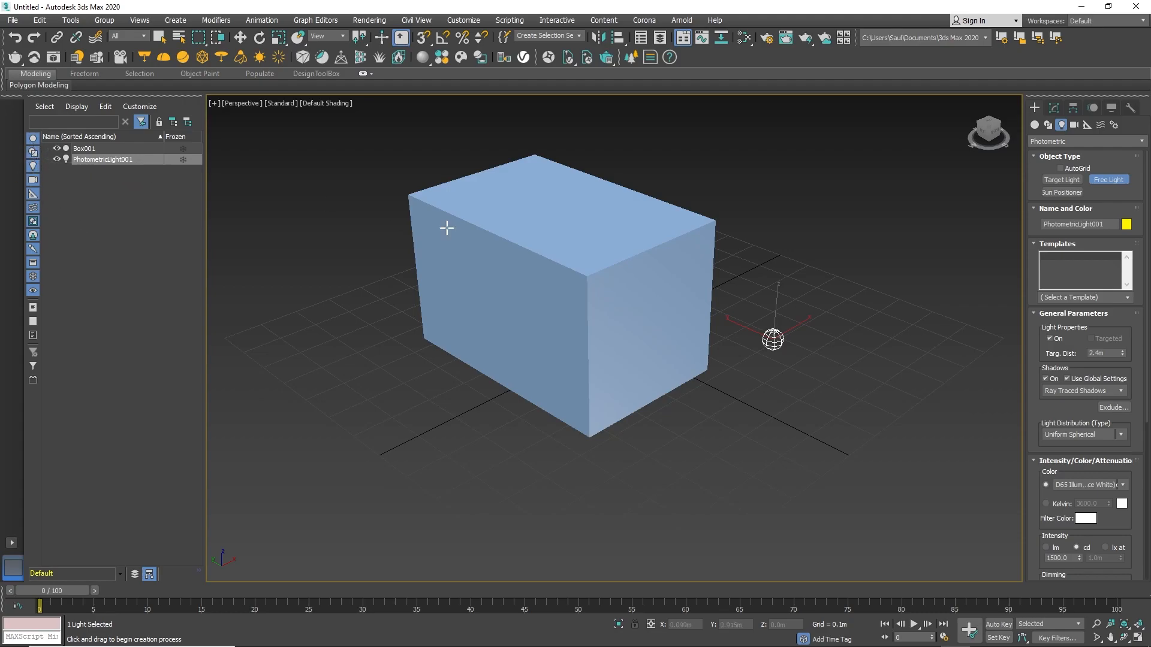
Toggle the Scene Explorer's geometry and light display filters and the box's visibility off and back on.
click(34, 142)
click(34, 141)
click(32, 170)
click(33, 171)
click(33, 170)
click(32, 170)
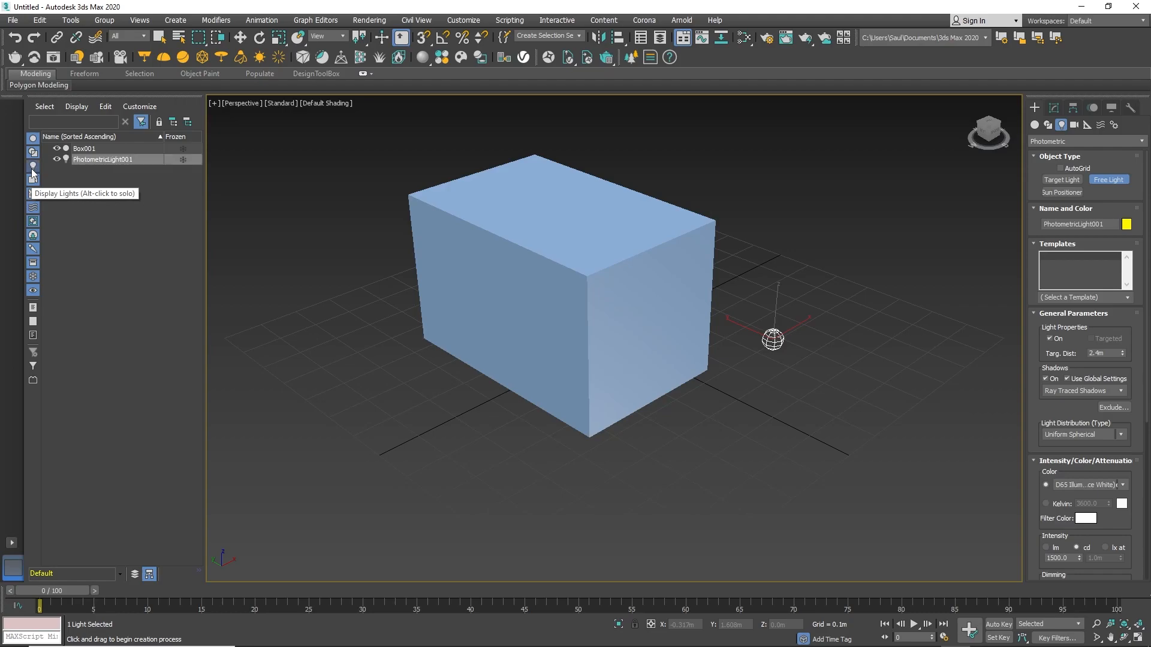
click(36, 169)
click(37, 167)
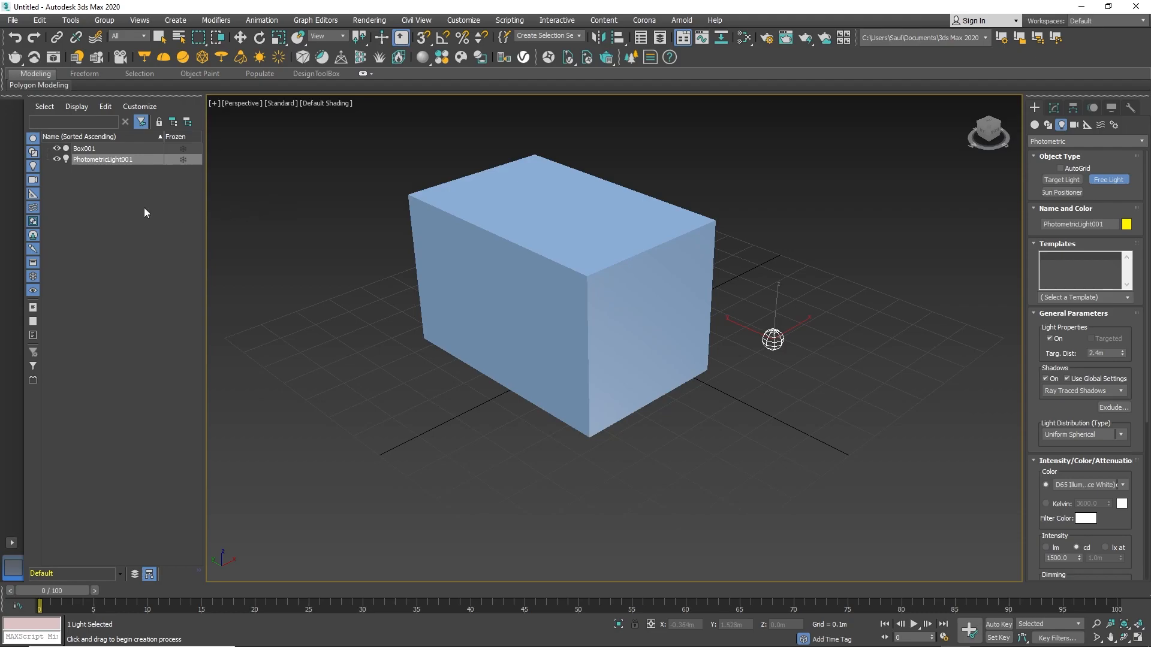
click(57, 148)
click(57, 148)
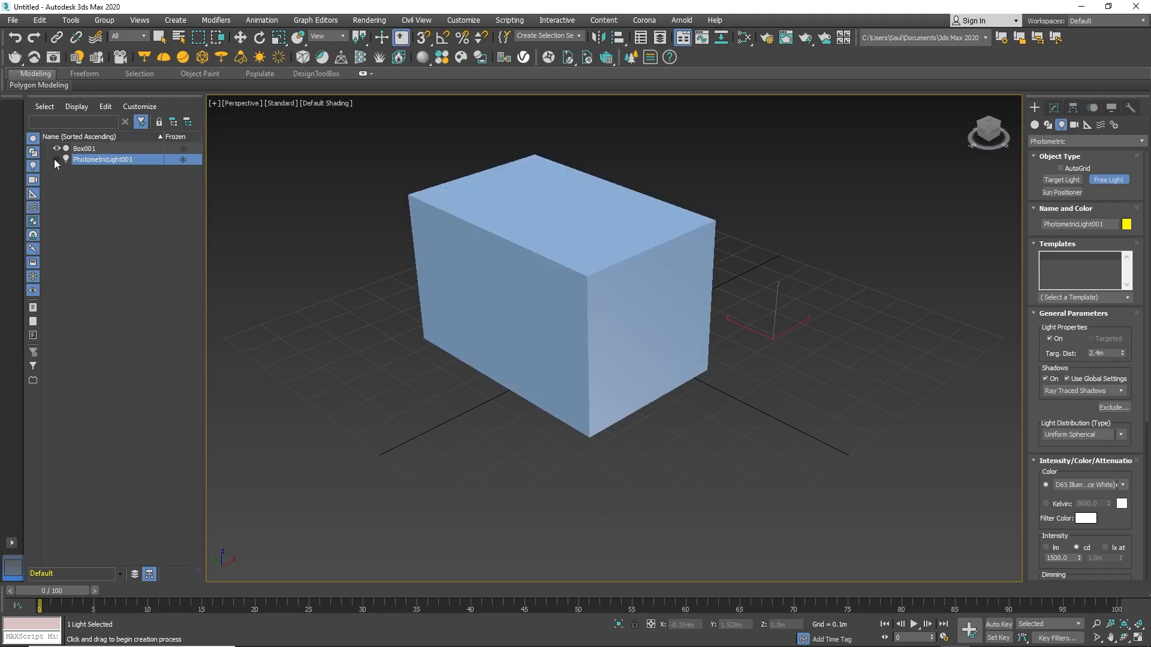
Window-select the box and the light together with the Select Object tool, then window-select only the box.
key(q)
click(529, 139)
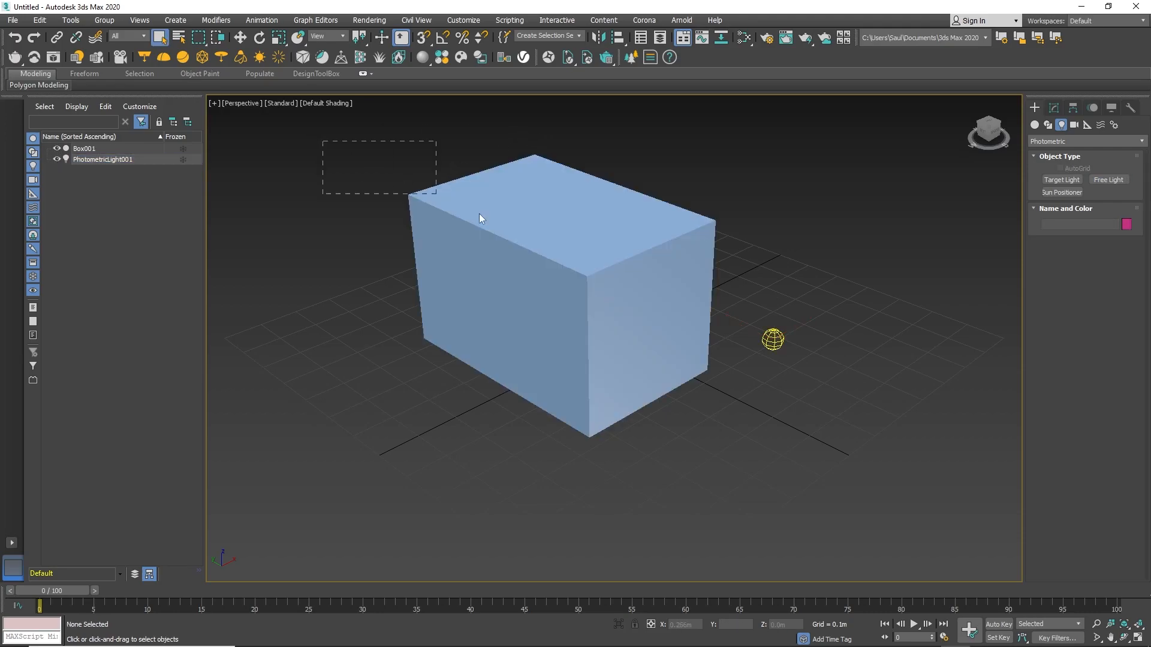
drag(431, 192, 879, 420)
drag(280, 129, 708, 401)
drag(360, 149, 812, 390)
drag(314, 172, 664, 416)
click(313, 174)
drag(441, 221, 825, 458)
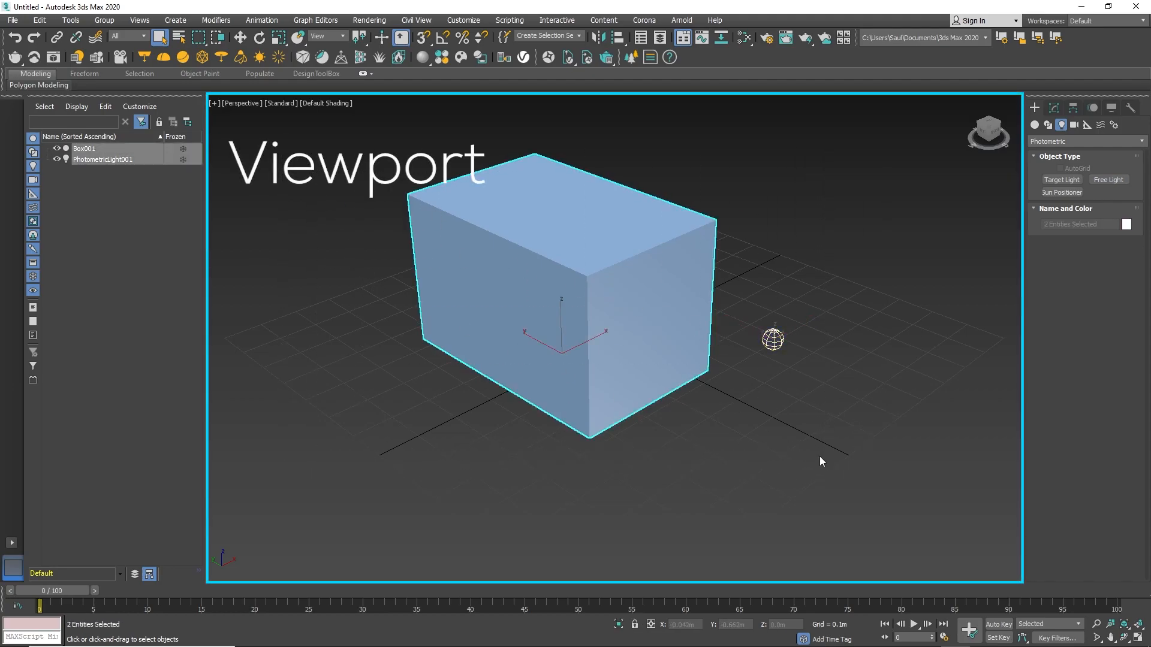
drag(365, 170, 934, 479)
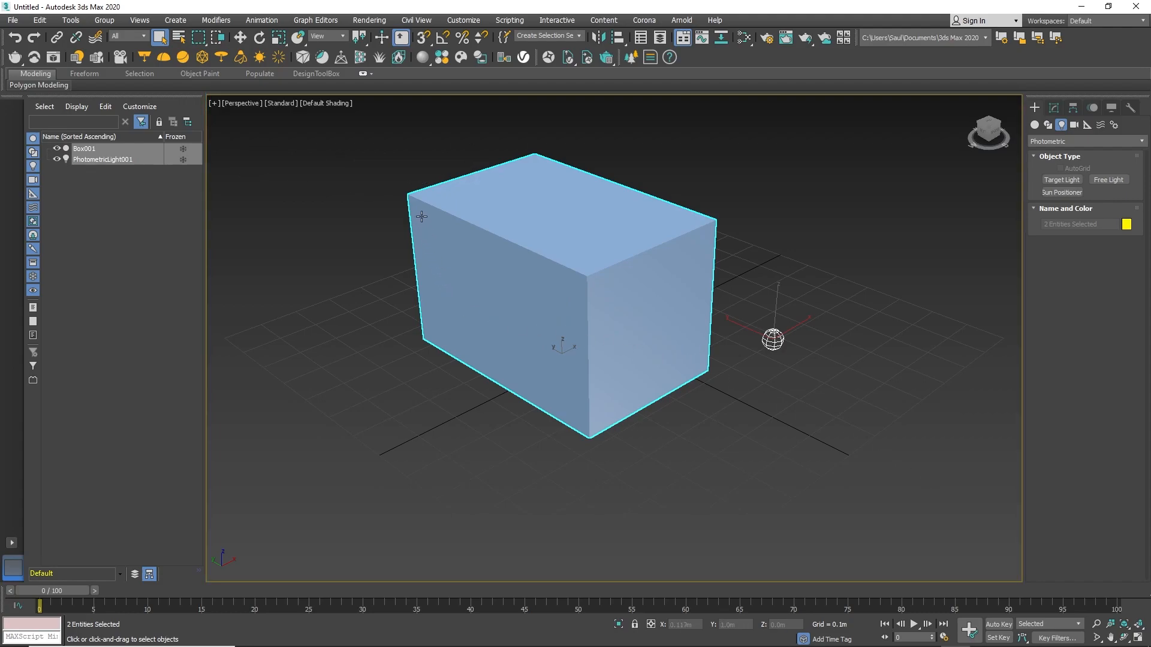
drag(350, 174, 500, 412)
Zoom and pan the Perspective viewport around the selected box.
scroll(486, 335, down, 3)
alt+middle_drag(486, 334, 567, 340)
alt+middle_drag(567, 340, 548, 337)
scroll(548, 337, up, 3)
scroll(548, 337, down, 5)
scroll(548, 337, up, 5)
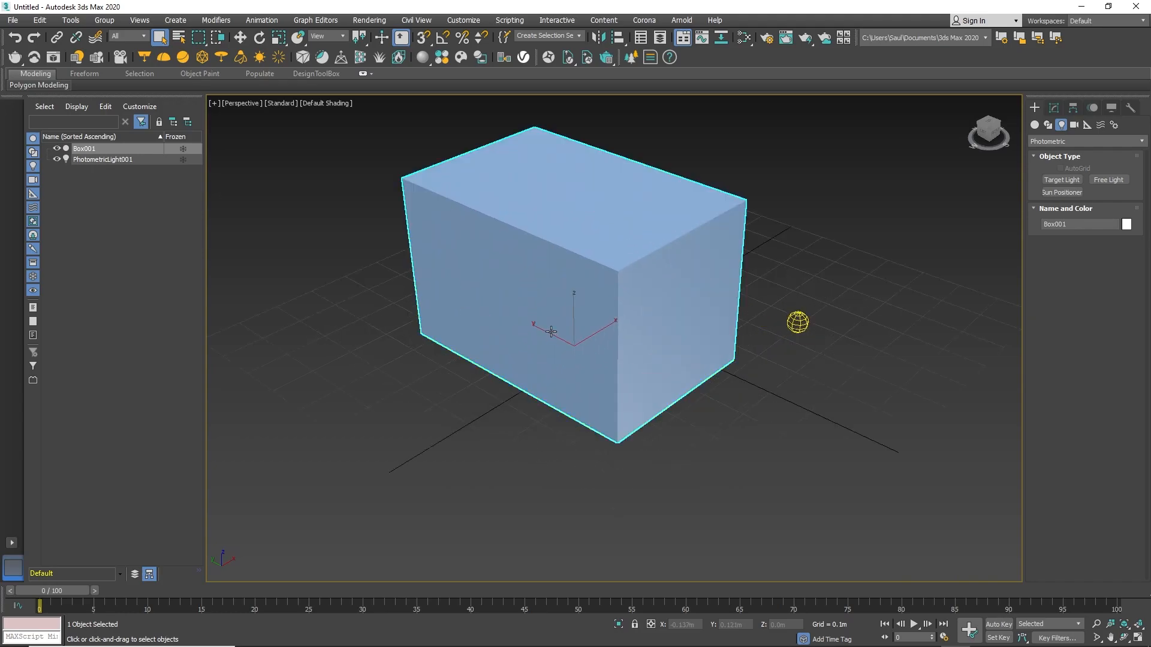
scroll(548, 348, down, 3)
scroll(548, 360, up, 2)
middle_drag(548, 376, 553, 407)
scroll(545, 405, down, 1)
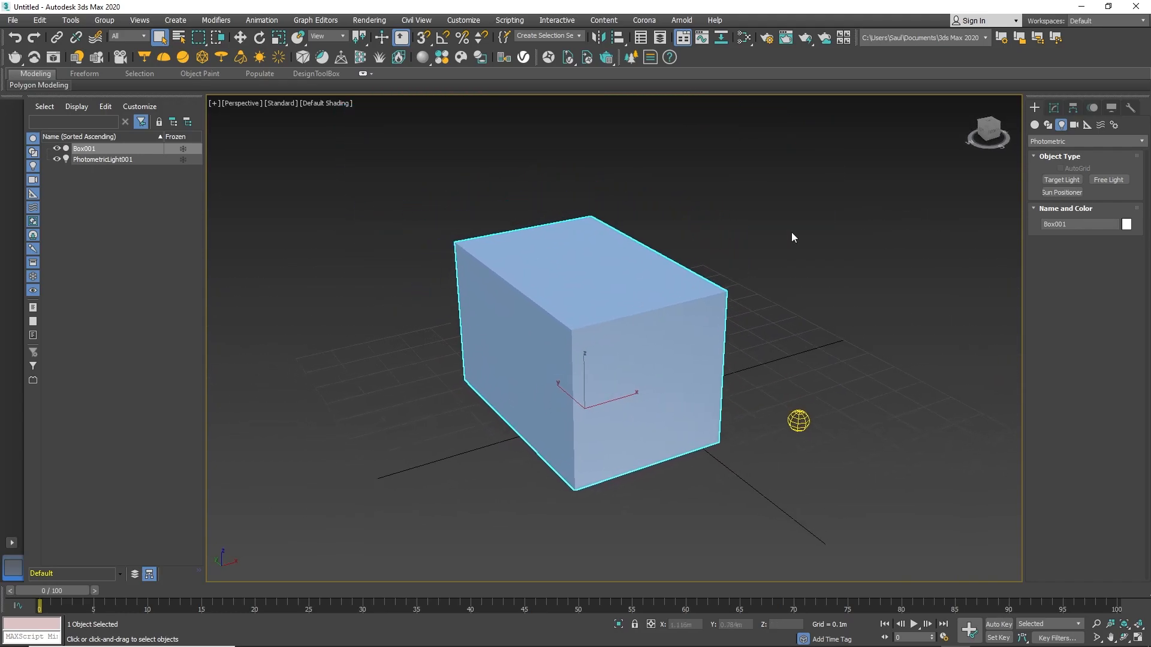
alt+middle_drag(490, 252, 493, 247)
middle_drag(357, 254, 390, 258)
Switch the viewport to Orthographic and back to Perspective.
click(242, 106)
click(238, 106)
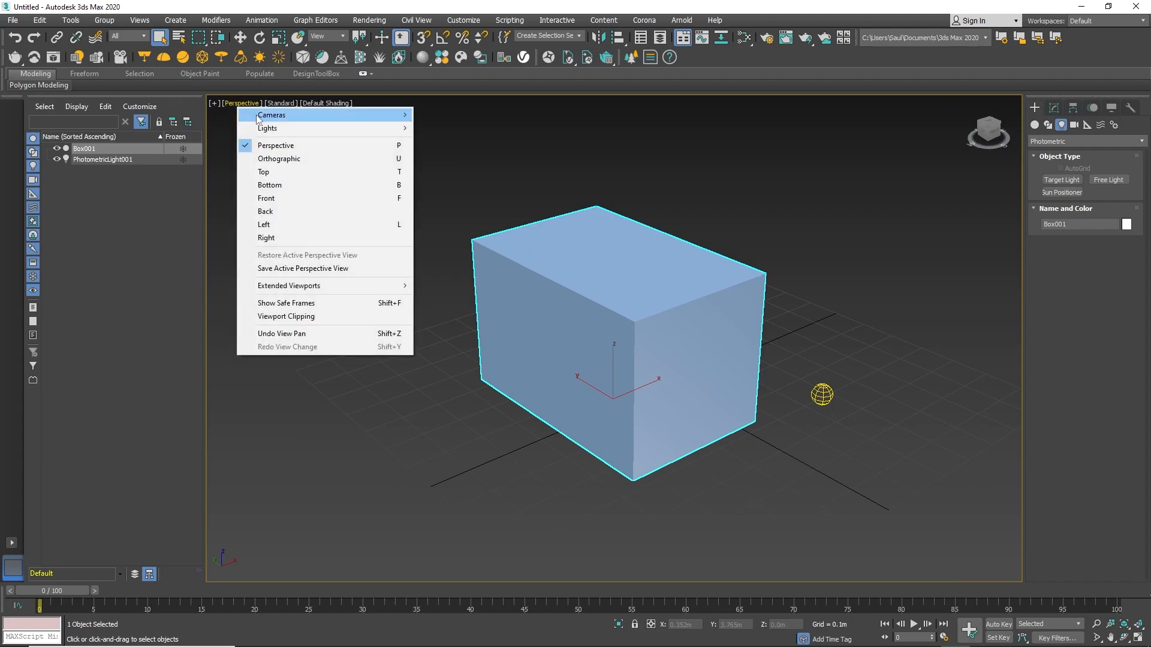
click(314, 158)
click(239, 103)
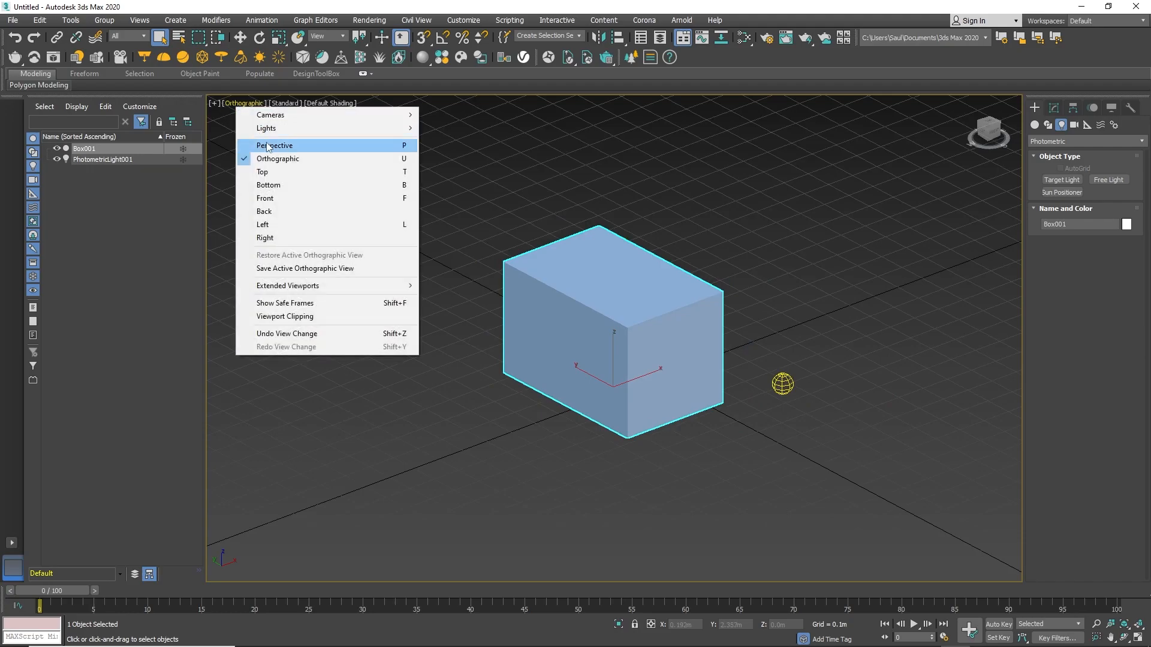
click(267, 144)
Switch the viewport to the Top view, then Bottom, and return to Perspective.
click(241, 103)
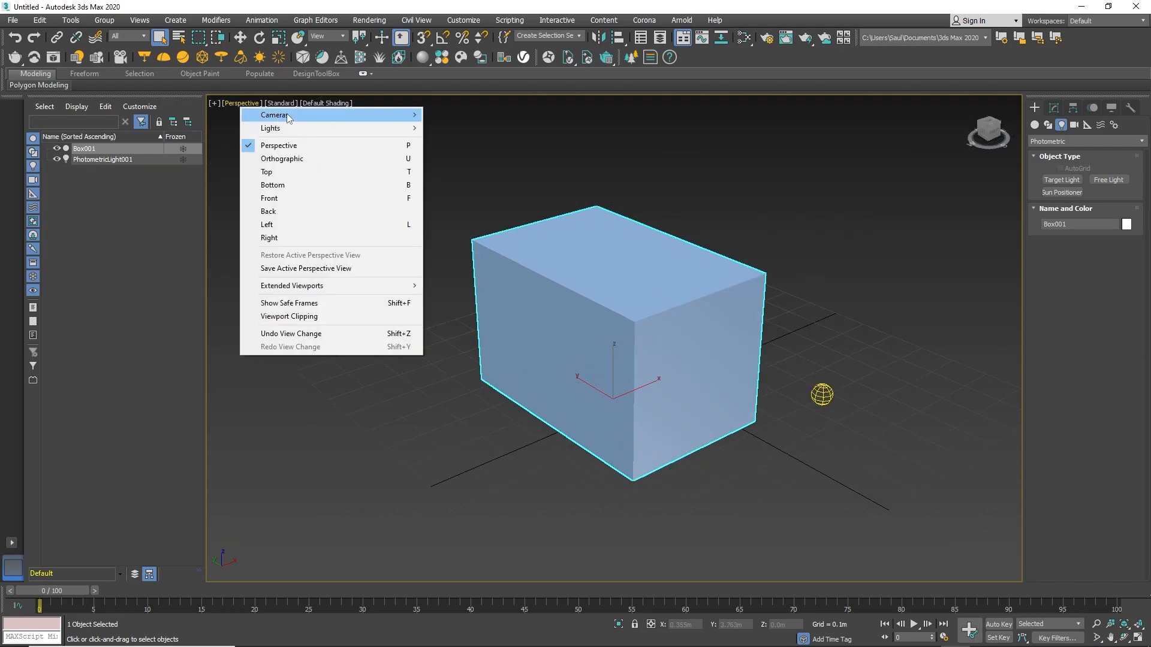
click(290, 177)
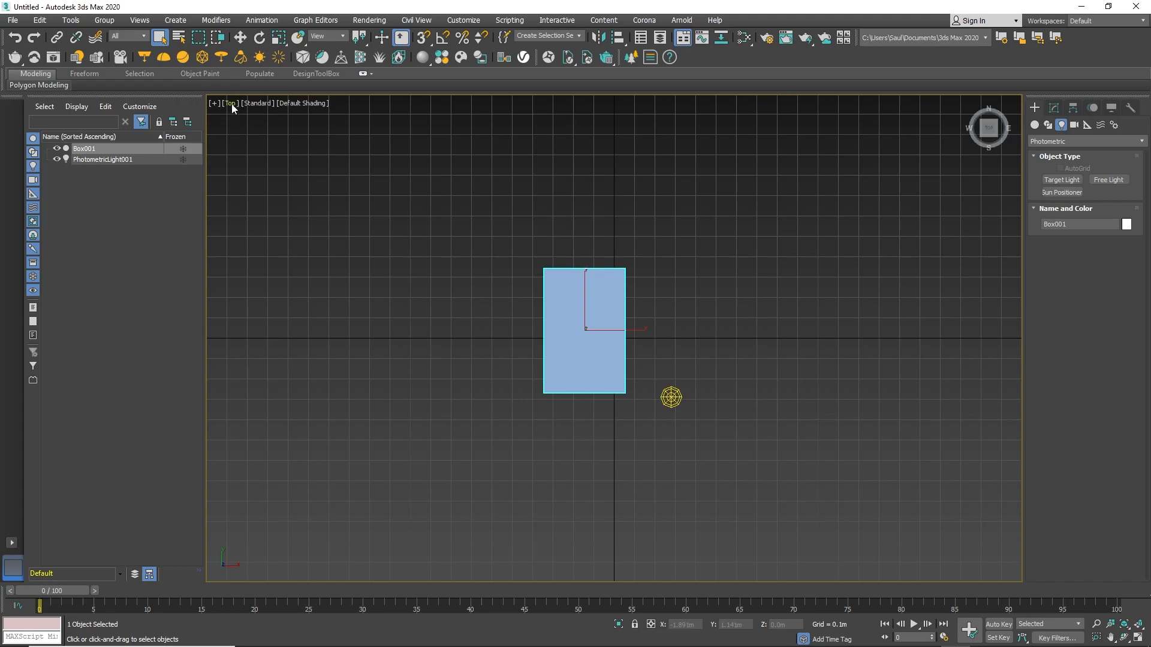
click(230, 104)
click(264, 185)
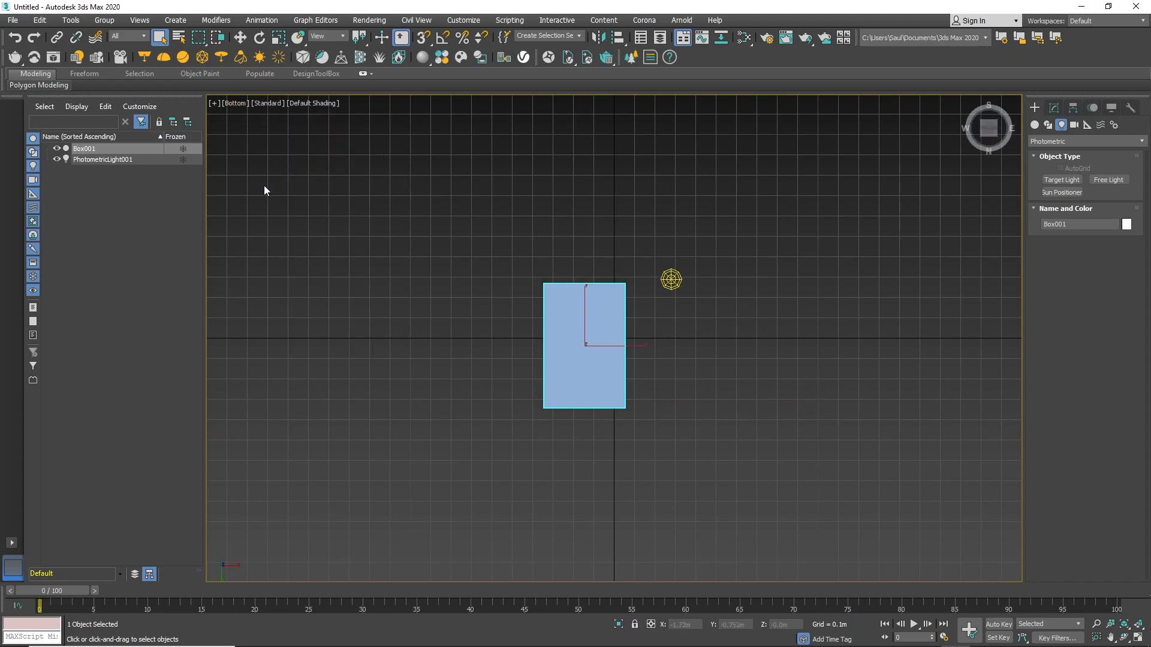
click(236, 104)
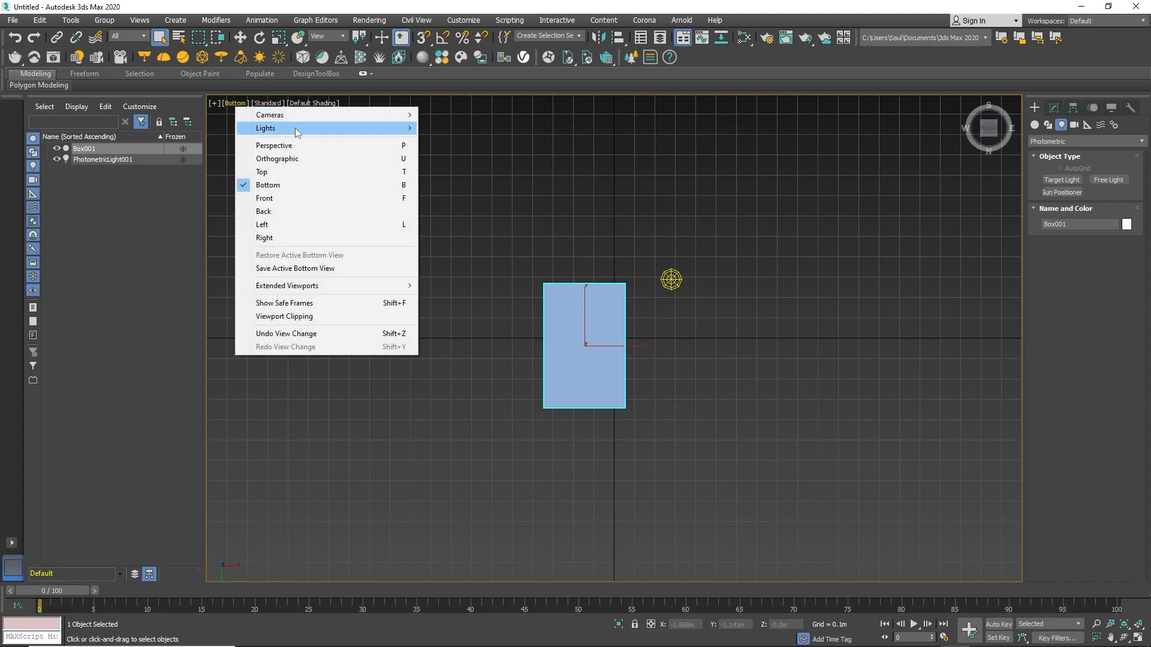
click(315, 145)
Orbit and zoom the Perspective view around the box.
mouse_move(611, 324)
alt+middle_down()
mouse_move(627, 346)
mouse_move(624, 392)
mouse_move(596, 352)
mouse_move(601, 308)
alt+middle_up()
scroll(601, 308, up, 3)
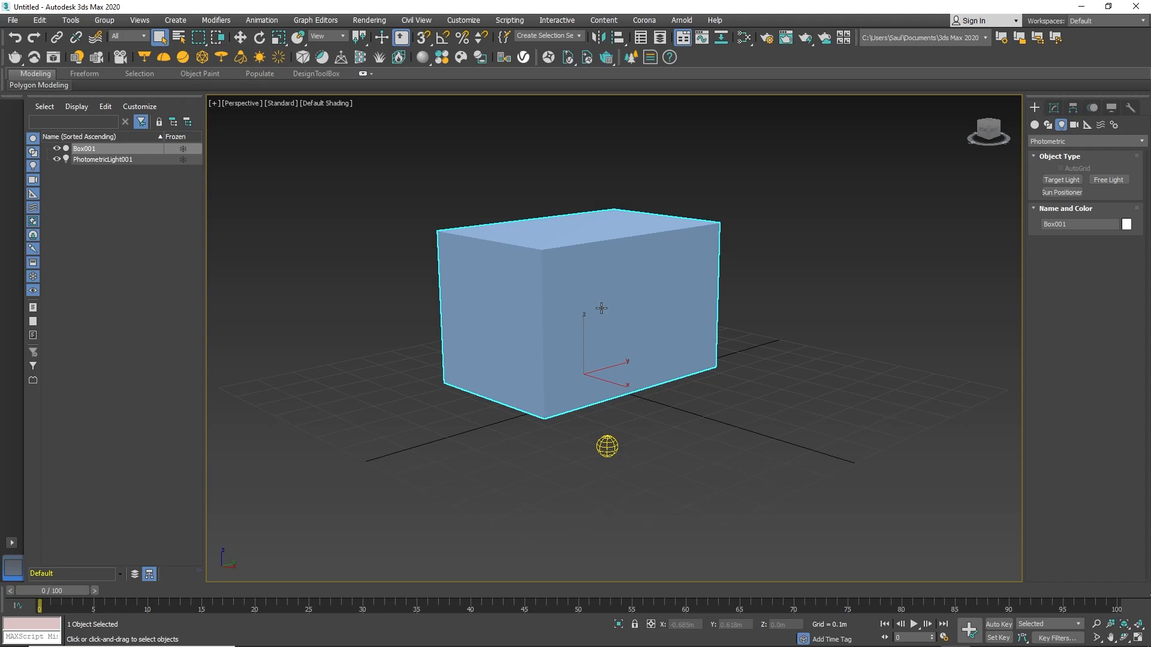
scroll(601, 308, down, 3)
scroll(601, 308, up, 5)
scroll(601, 308, down, 4)
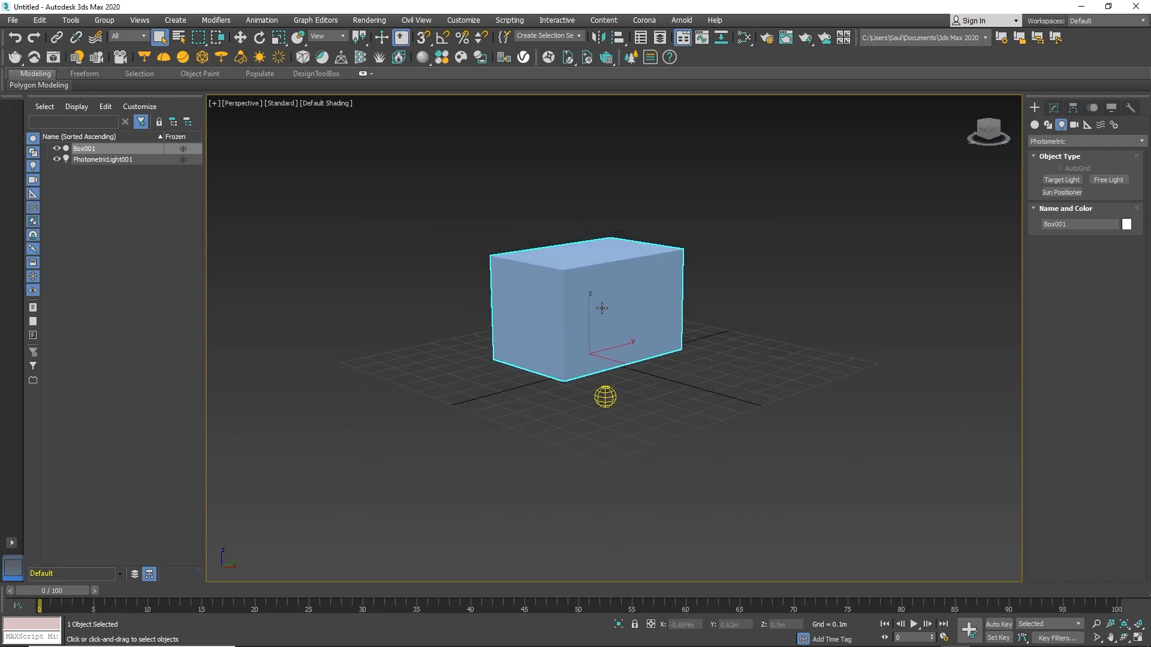
Zoom the Perspective view in and out around the selected box.
scroll(601, 308, up, 4)
scroll(602, 309, down, 5)
scroll(602, 309, up, 4)
scroll(602, 309, down, 4)
scroll(603, 309, up, 4)
scroll(603, 308, down, 5)
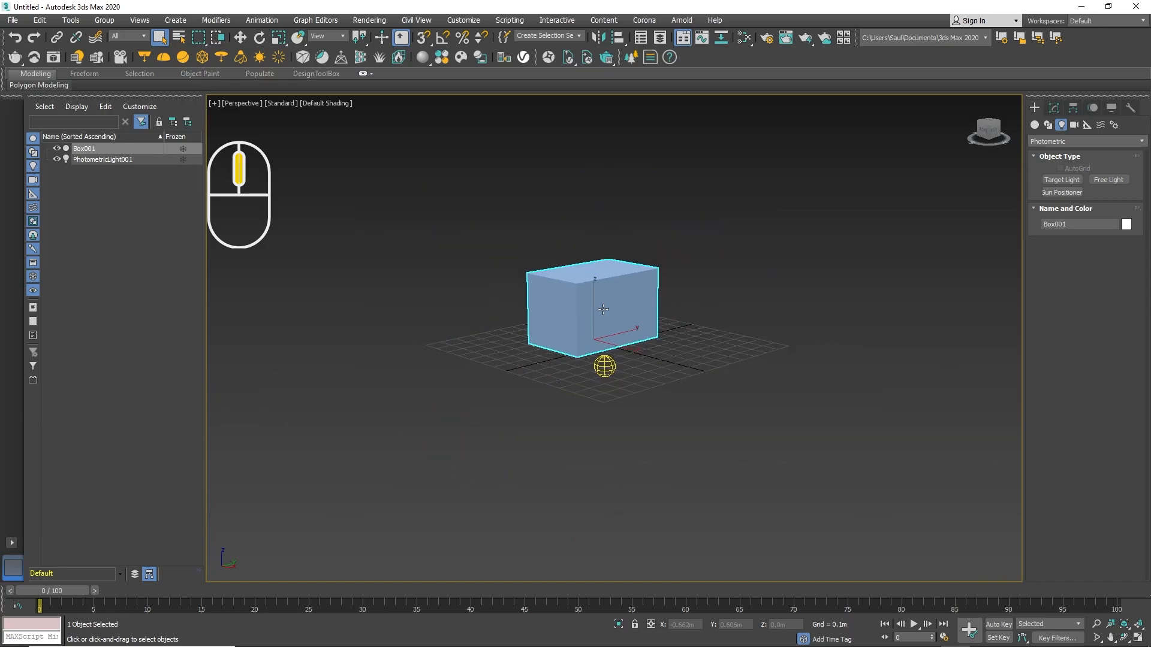
scroll(602, 309, up, 5)
scroll(603, 309, down, 4)
scroll(603, 309, up, 2)
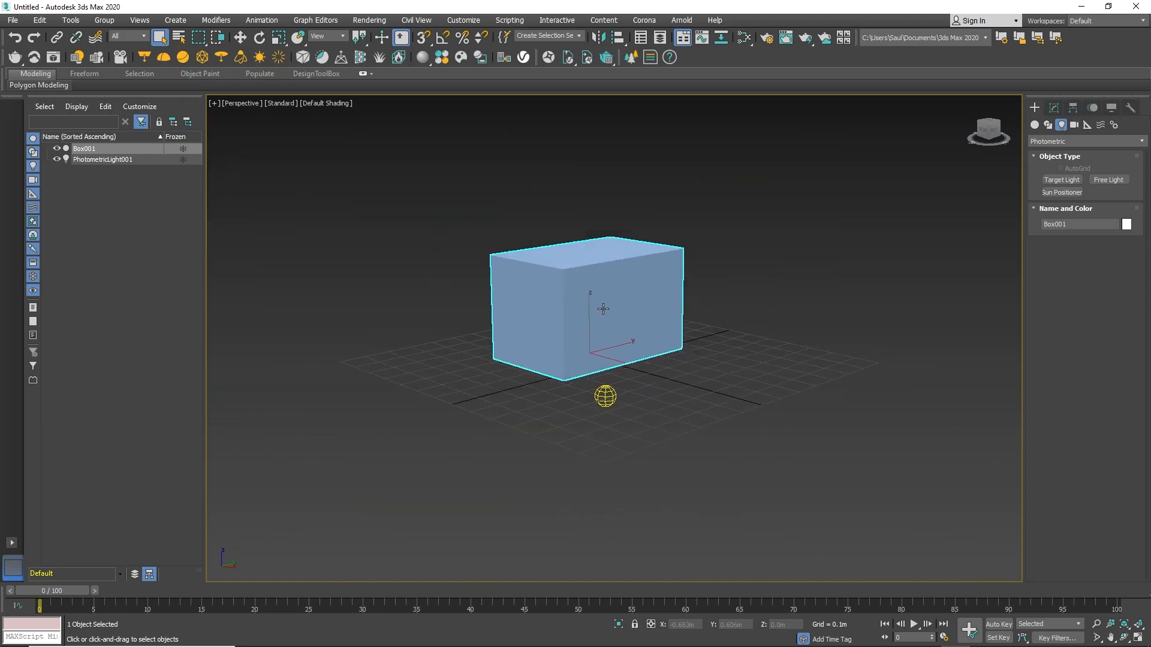
Deselect the box and orbit, pan and zoom around the scene in the Perspective viewport.
click(883, 319)
alt+middle_drag(835, 310, 803, 324)
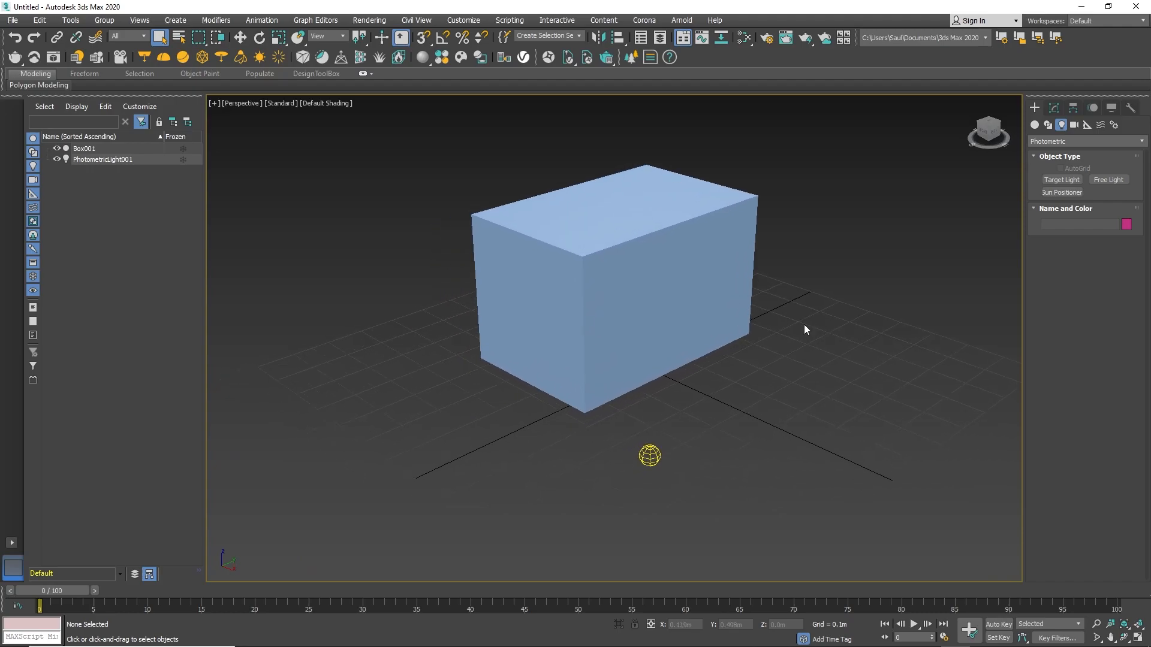
click(688, 291)
alt+middle_drag(633, 289, 602, 290)
click(790, 410)
scroll(702, 368, down, 4)
scroll(703, 368, up, 4)
scroll(703, 368, down, 3)
middle_drag(689, 350, 659, 351)
alt+middle_drag(659, 351, 727, 358)
scroll(720, 352, up, 1)
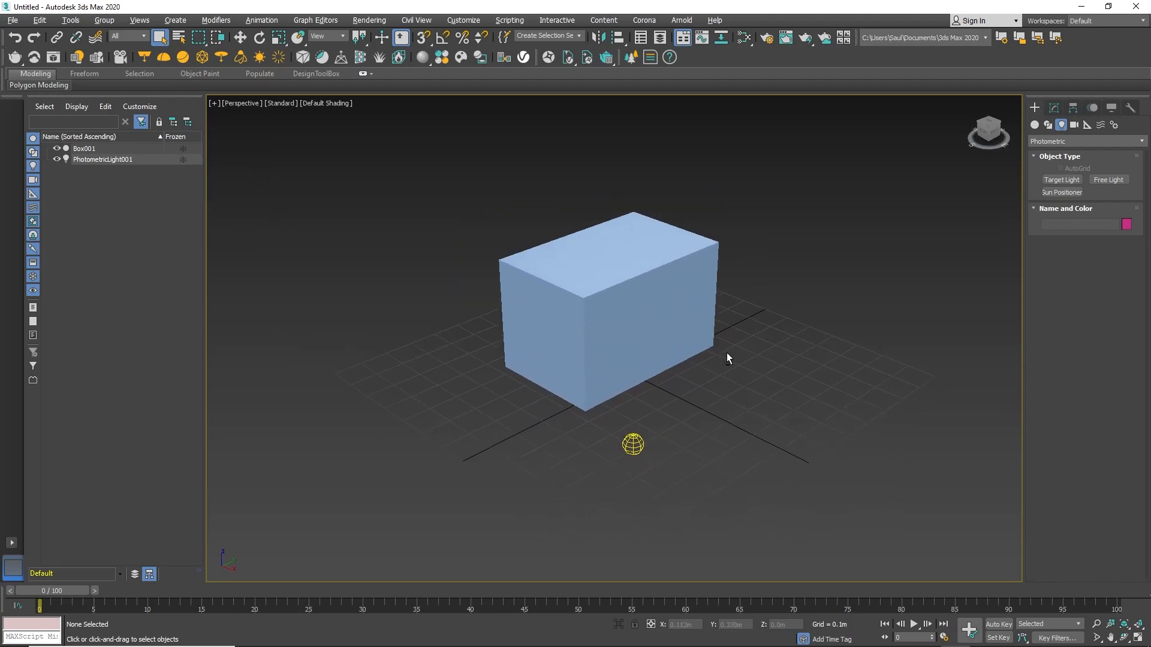
Open the viewport quad menu at several spots to view its options, then close it.
right_click(671, 299)
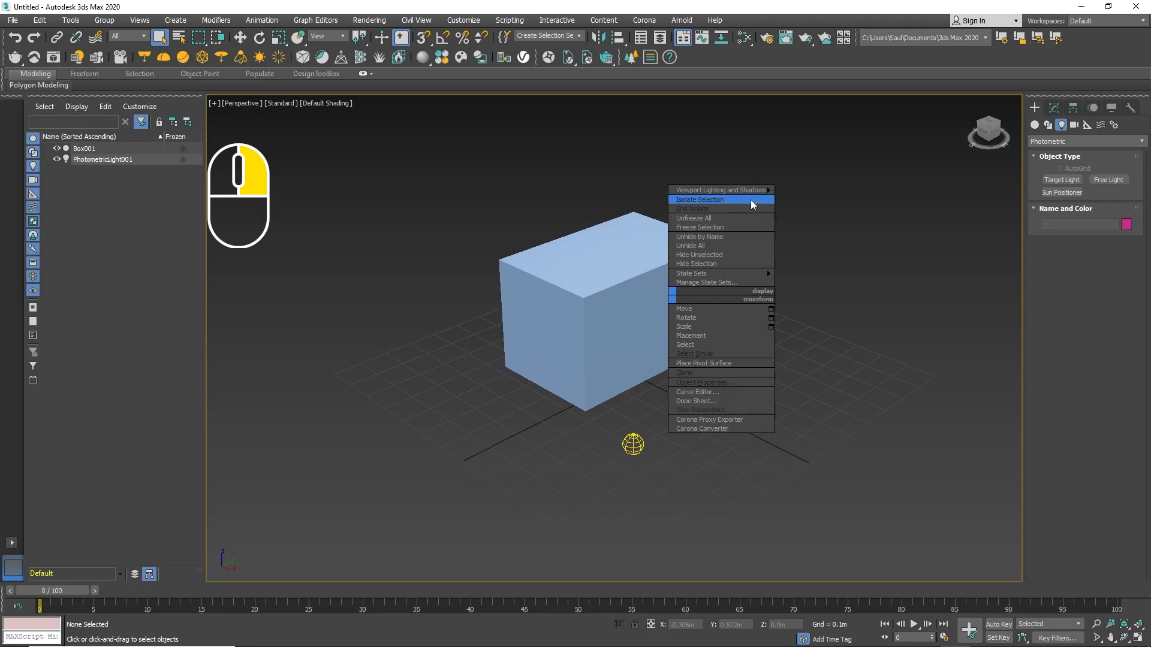
right_click(811, 251)
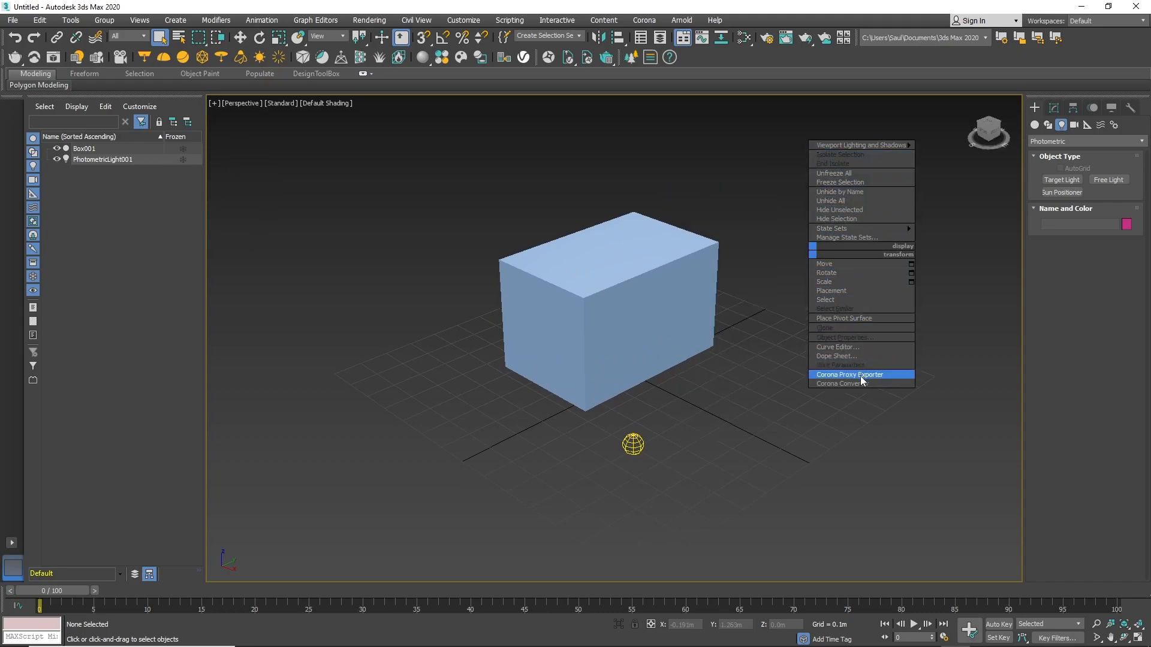
right_click(621, 288)
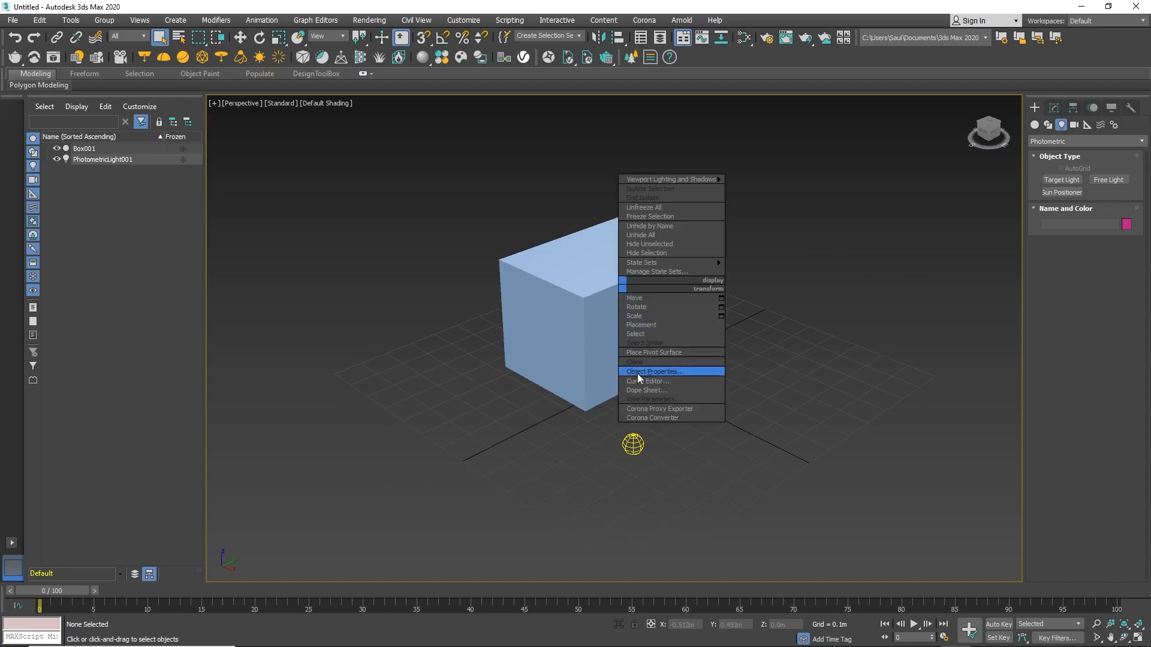
click(756, 374)
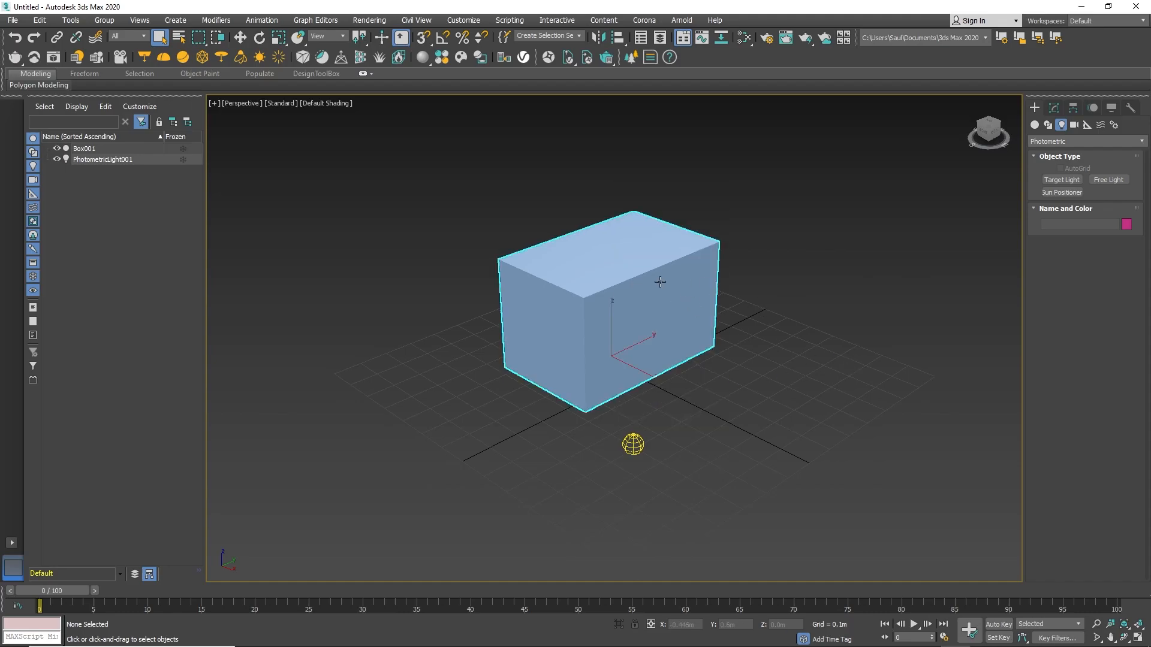
Open the box's Object Properties dialog and close it again.
right_click(660, 282)
click(709, 373)
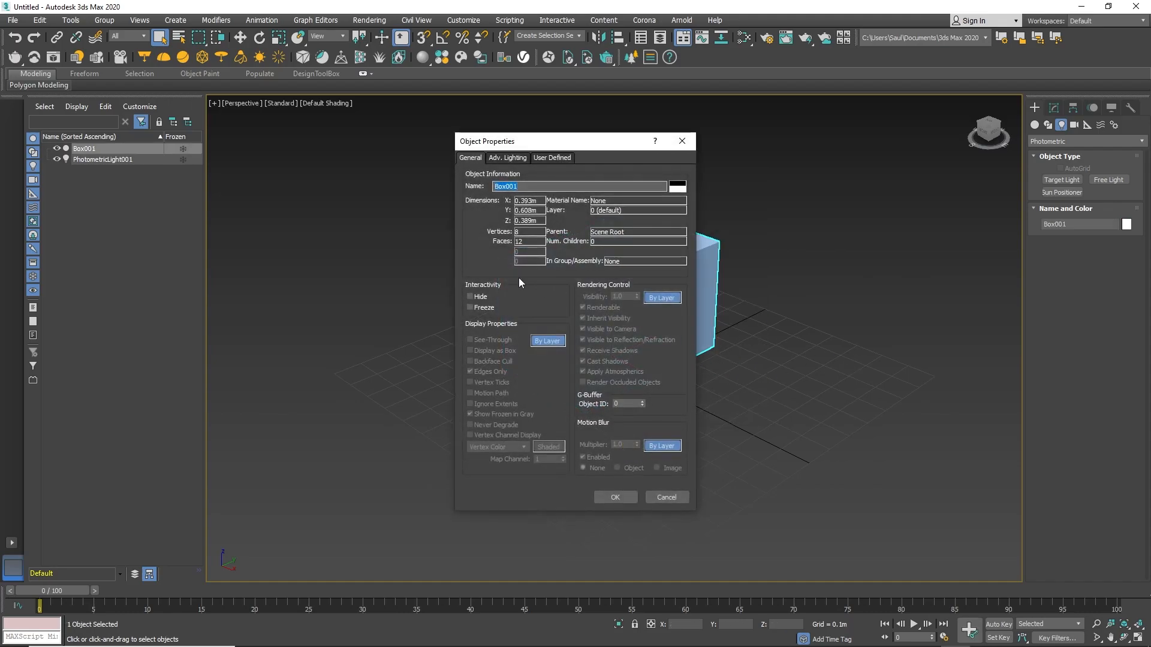
click(683, 140)
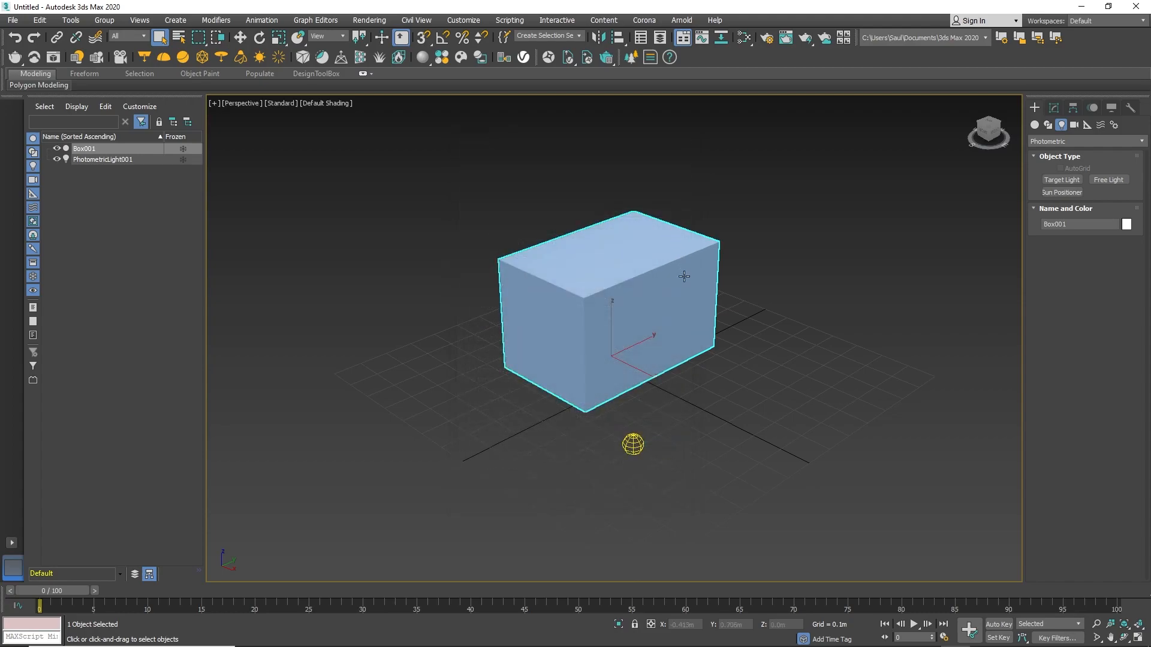
Switch to the four-viewport layout and activate the Top and Front viewports.
alt+middle_drag(684, 275, 685, 271)
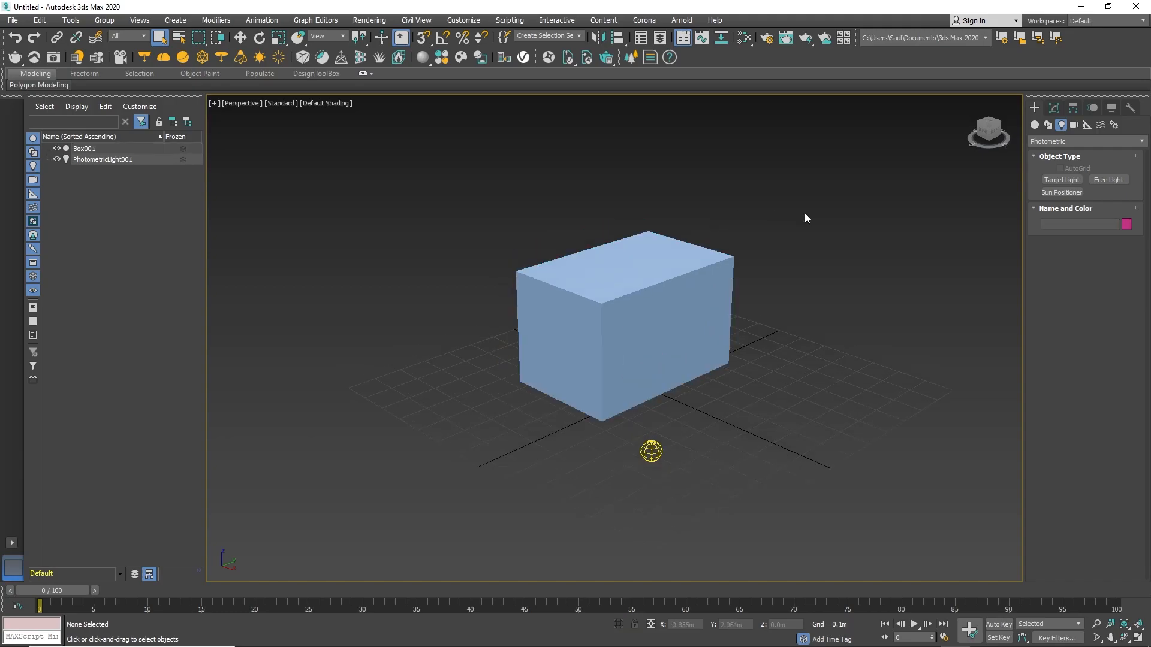
key(alt+w)
click(515, 241)
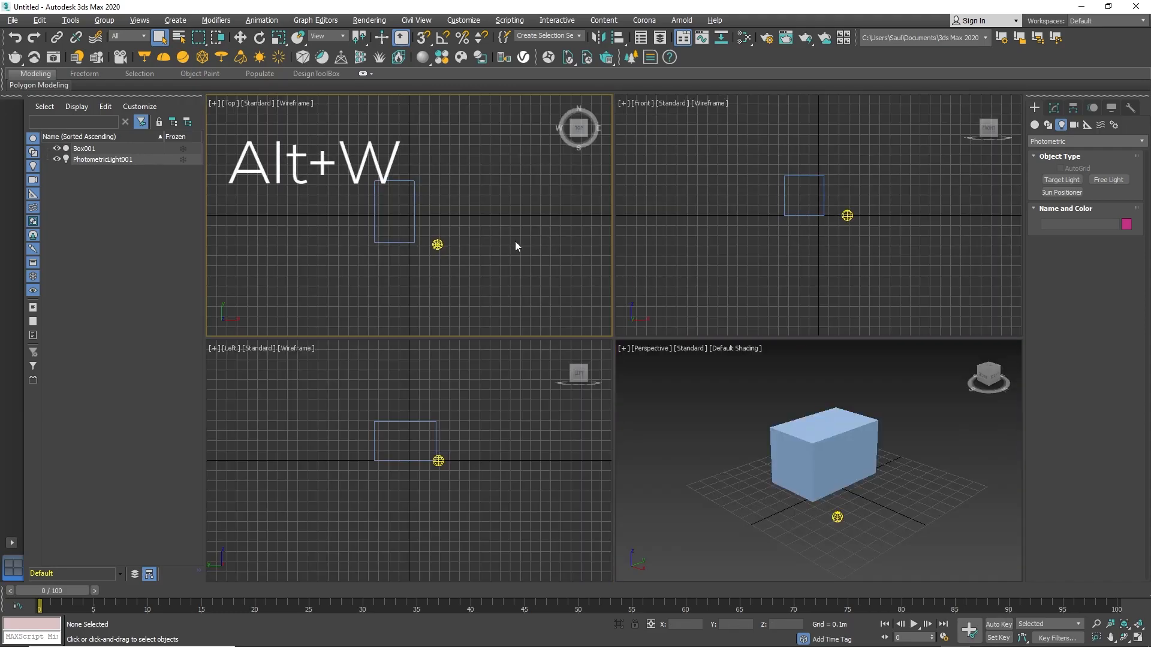
click(696, 242)
click(503, 230)
click(712, 235)
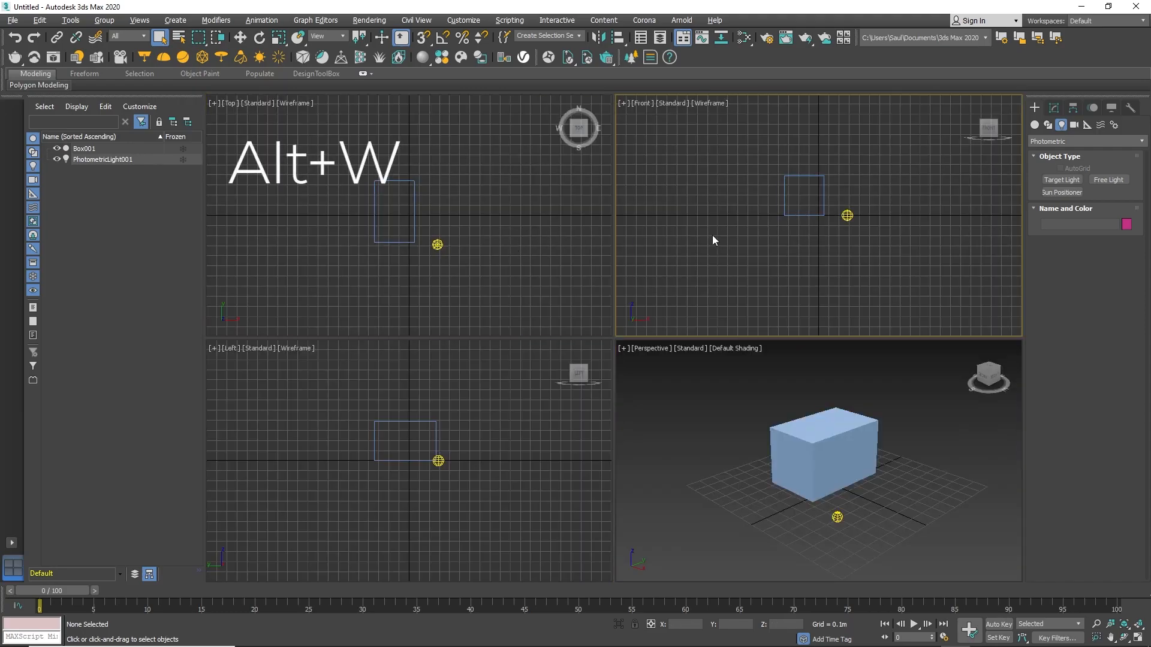
Maximize and restore the Front, Top and Left viewports in turn.
key(alt+w)
key(alt+w)
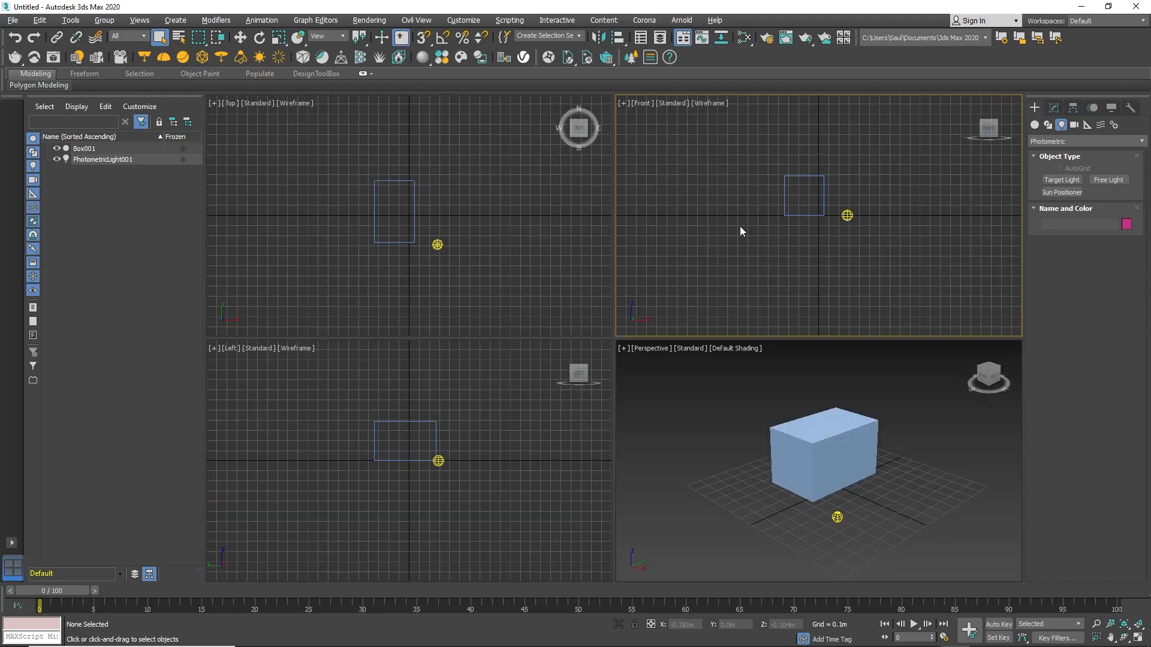
click(544, 210)
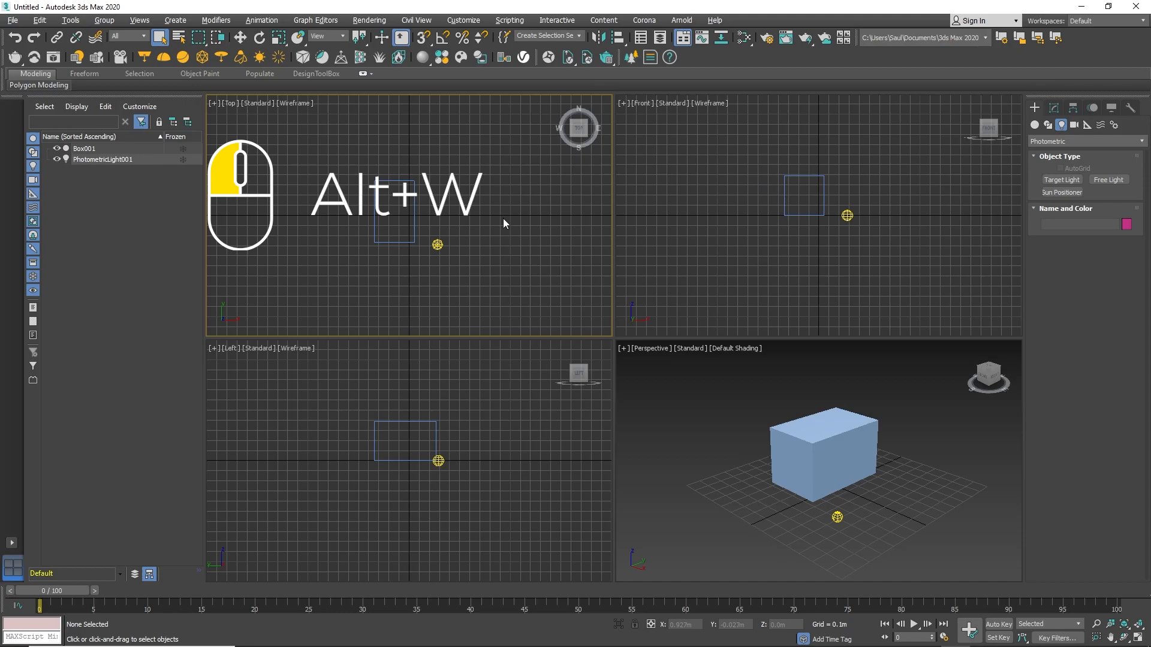
key(alt+w)
key(alt+w)
click(532, 385)
key(alt+w)
key(alt+w)
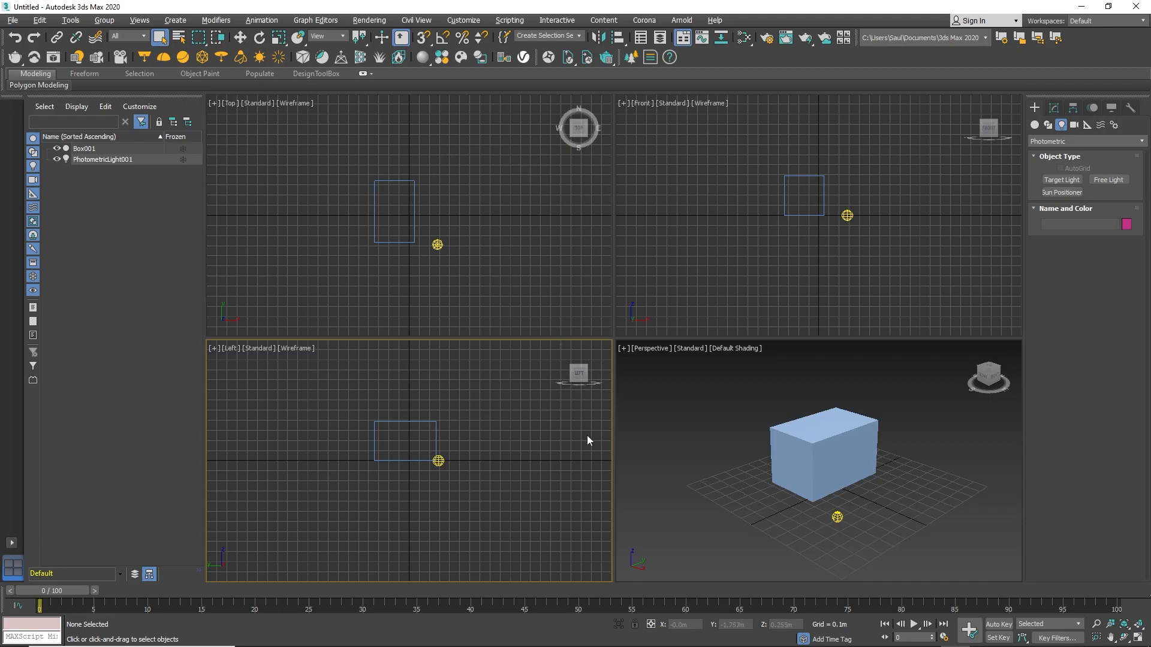
Activate the Perspective viewport and maximize it.
click(844, 388)
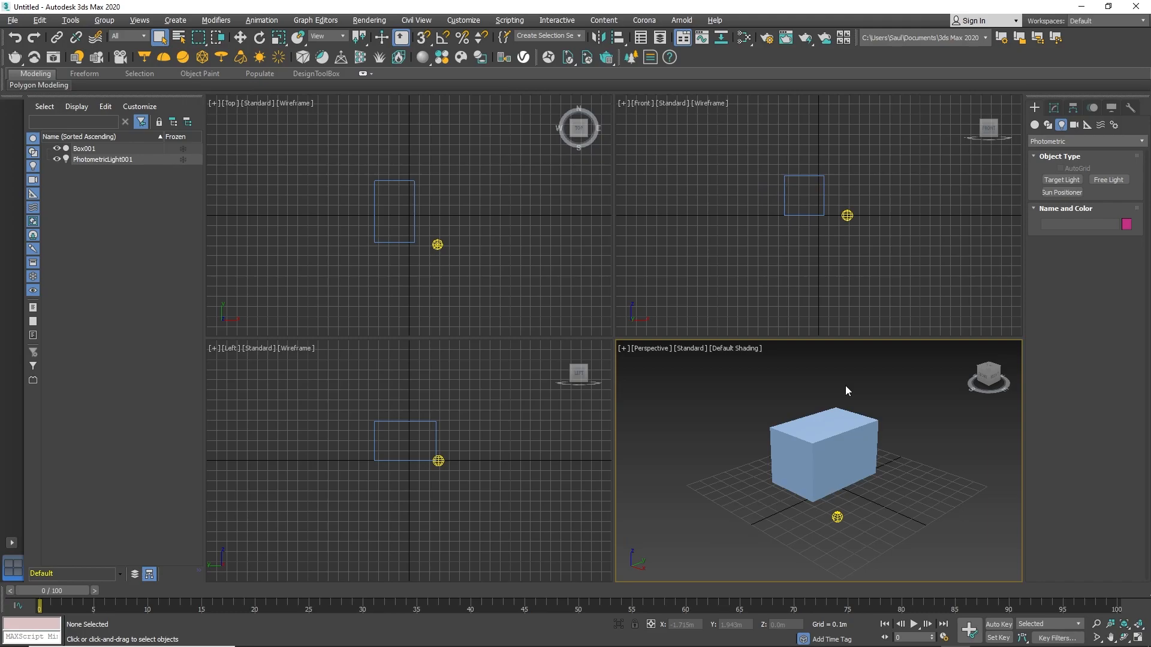
key(alt+w)
scroll(606, 348, up, 2)
click(606, 348)
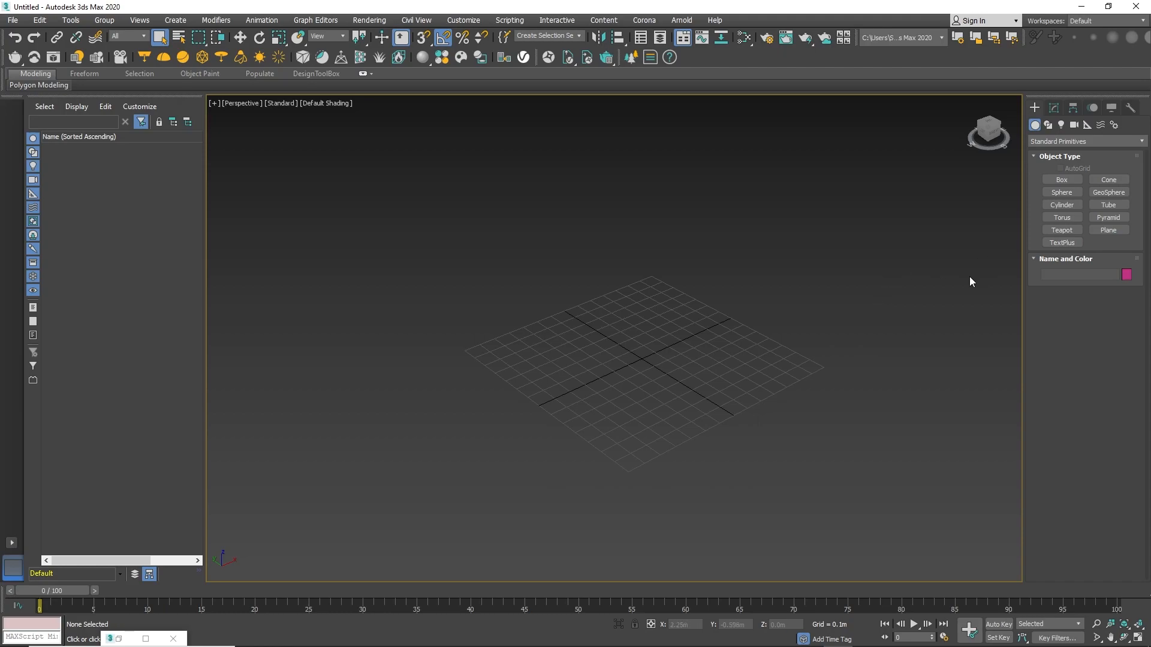
Browse each command panel tab in turn and return to the Create tab.
click(1054, 109)
click(1073, 109)
click(1092, 108)
click(1112, 107)
click(1131, 108)
click(1035, 108)
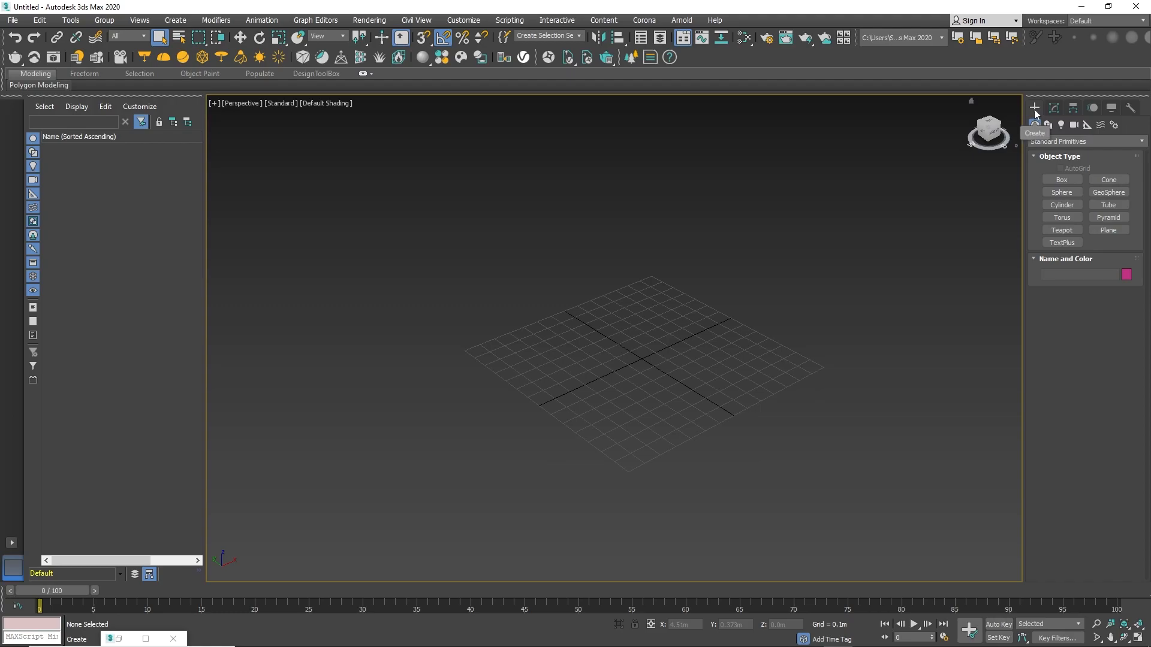
Create a box in the Perspective viewport from the Standard Primitives category.
click(1038, 142)
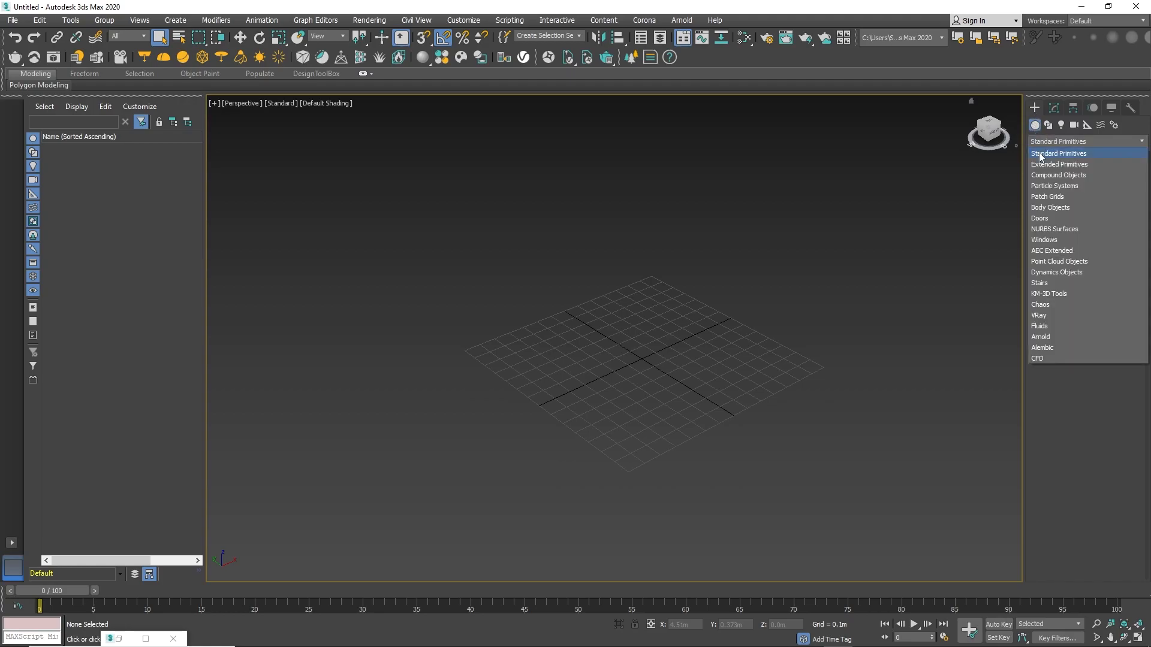
click(1039, 154)
click(1061, 179)
drag(599, 318, 586, 425)
click(623, 308)
right_click(623, 308)
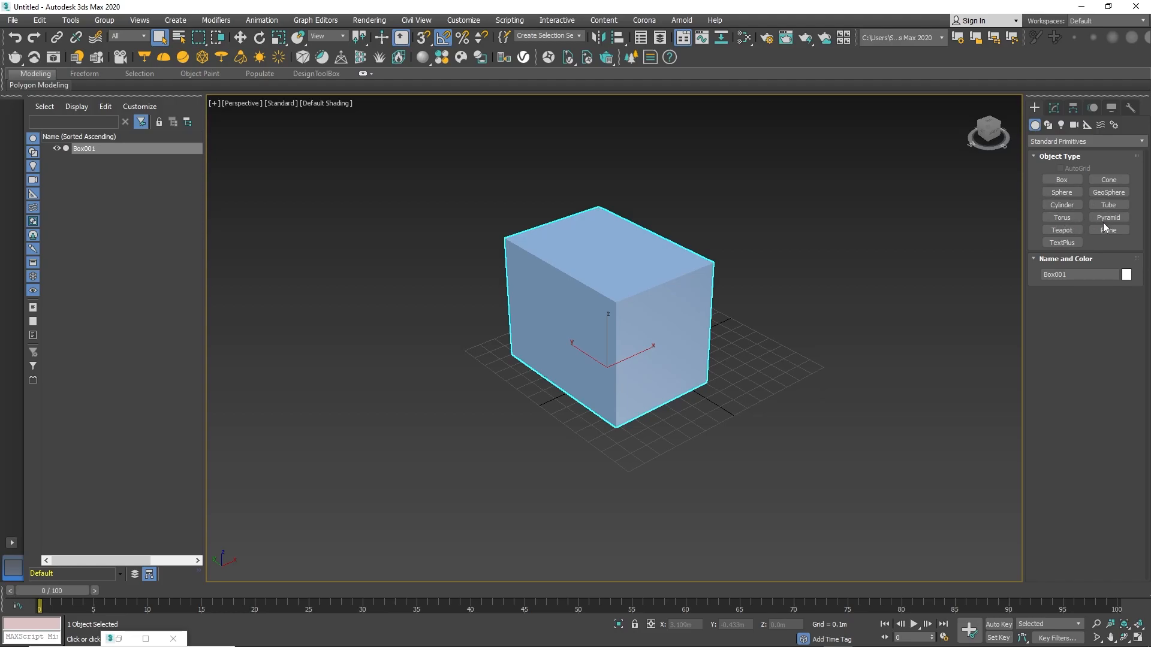
Create a teapot beside the box, opening the Keyboard Entry rollout first.
click(1061, 233)
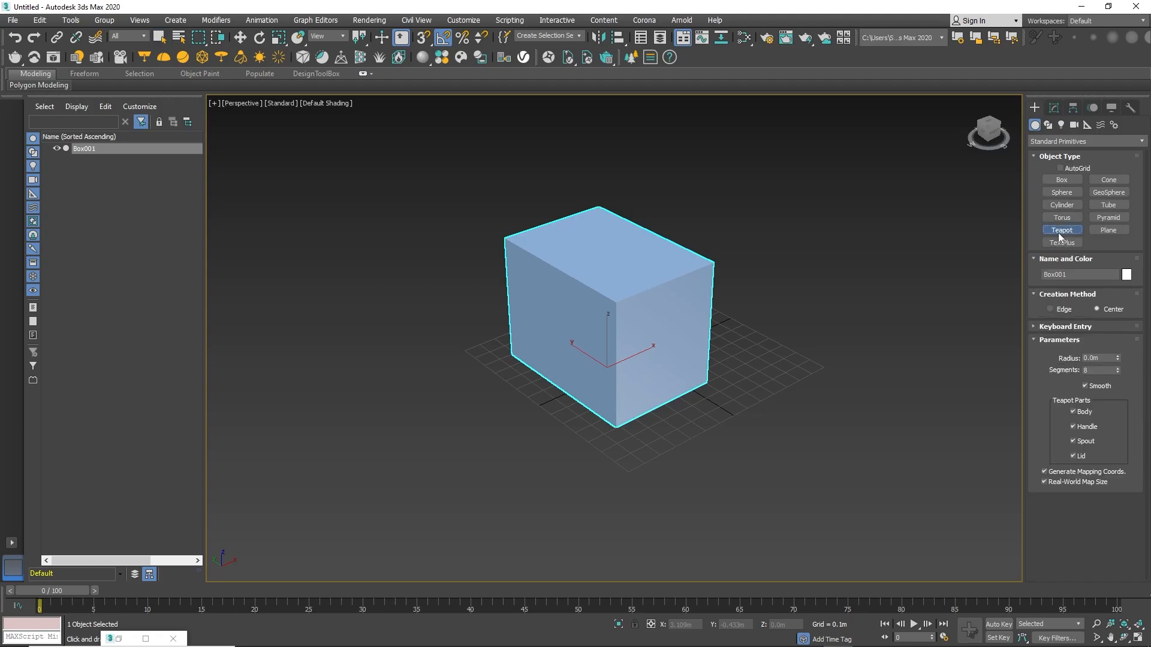
click(1041, 327)
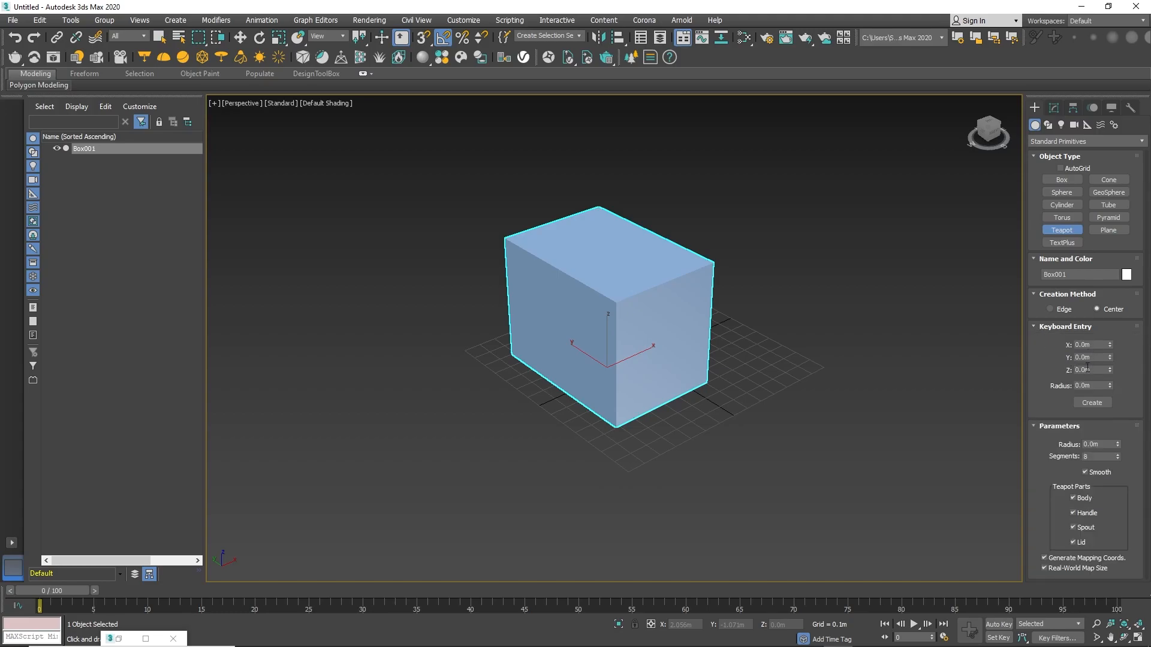
drag(756, 348, 794, 330)
right_click(794, 331)
scroll(816, 296, down, 4)
scroll(821, 297, up, 1)
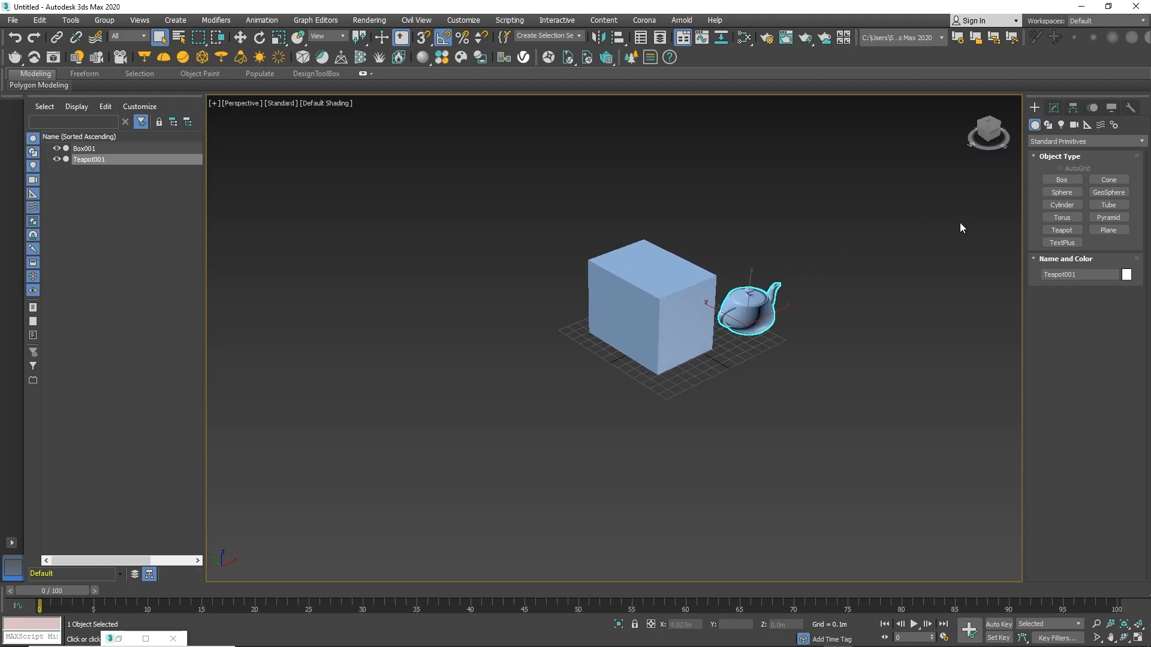
Switch to the Shapes category and draw a line to the right of the teapot.
click(1047, 127)
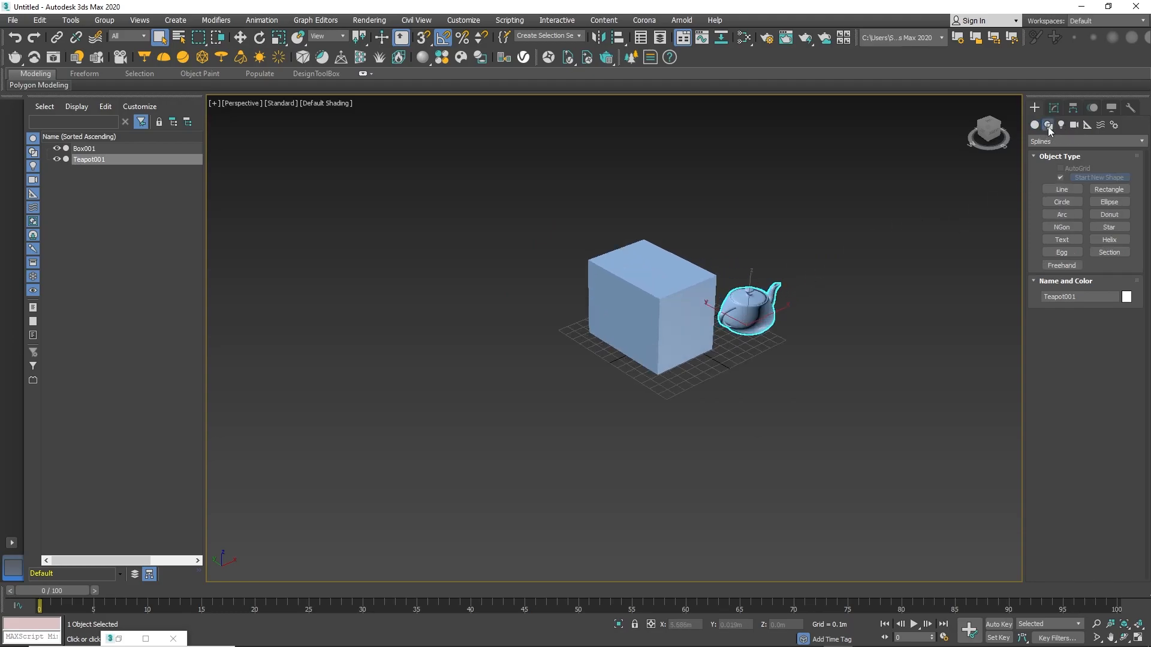
click(1061, 189)
click(802, 264)
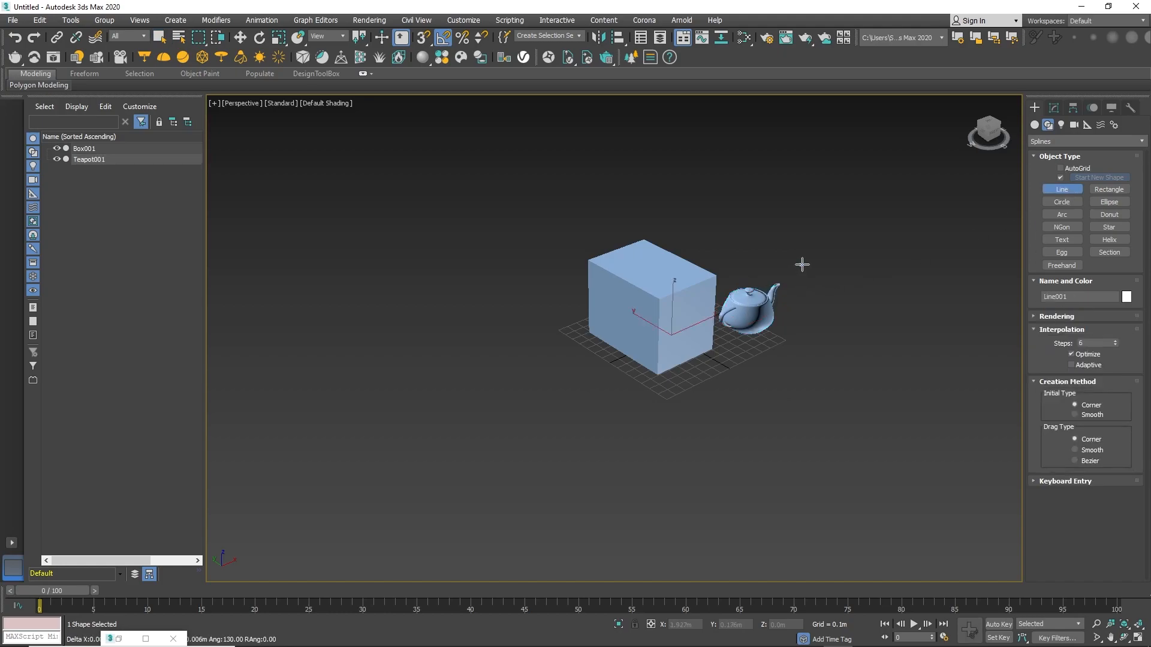
right_click(887, 311)
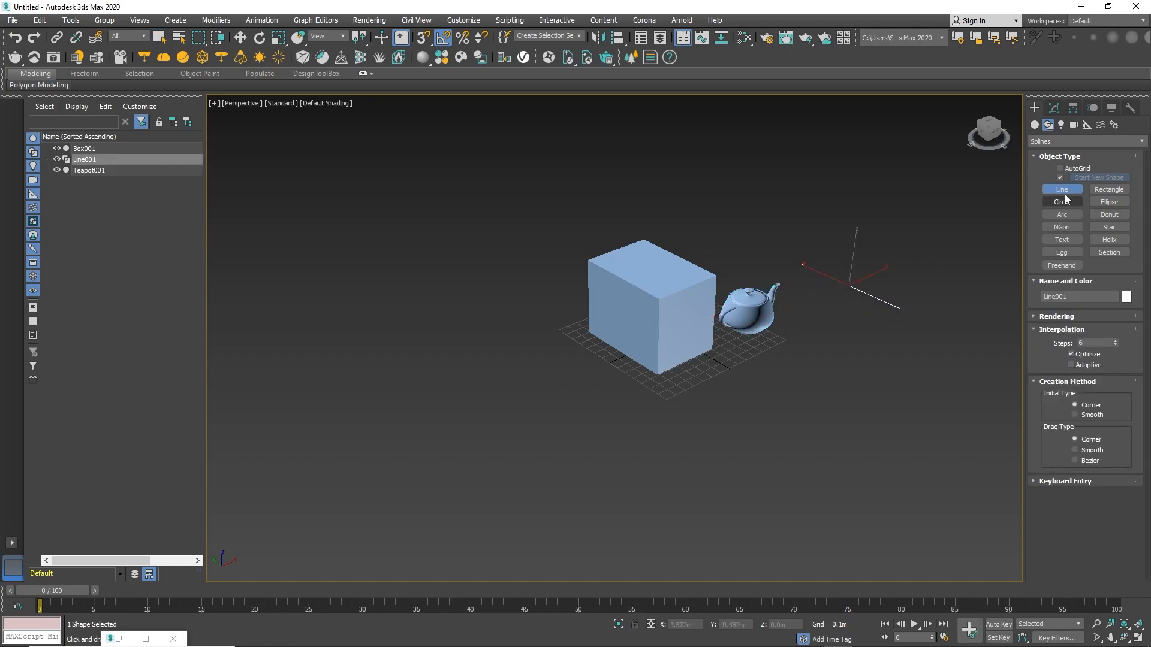
Draw a rectangle shape near the line.
click(1108, 190)
drag(867, 232, 908, 277)
right_click(907, 277)
middle_drag(900, 253, 845, 262)
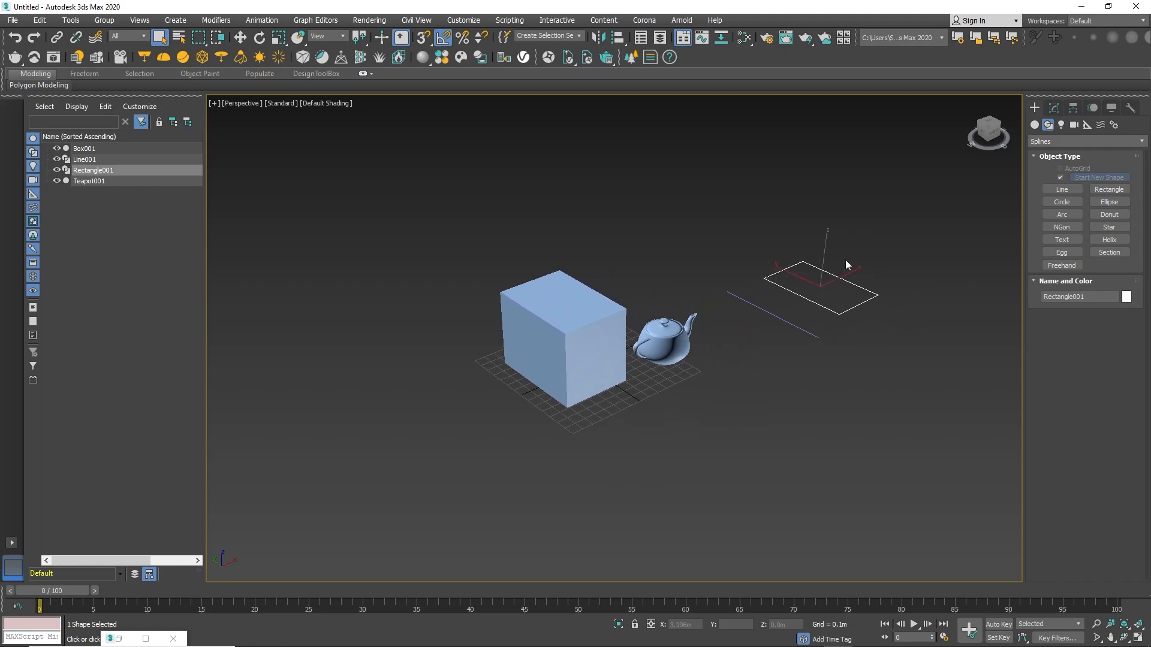
Switch to the Lights category and place a photometric Free Light above the scene.
click(1061, 125)
click(1099, 179)
click(699, 277)
right_click(722, 259)
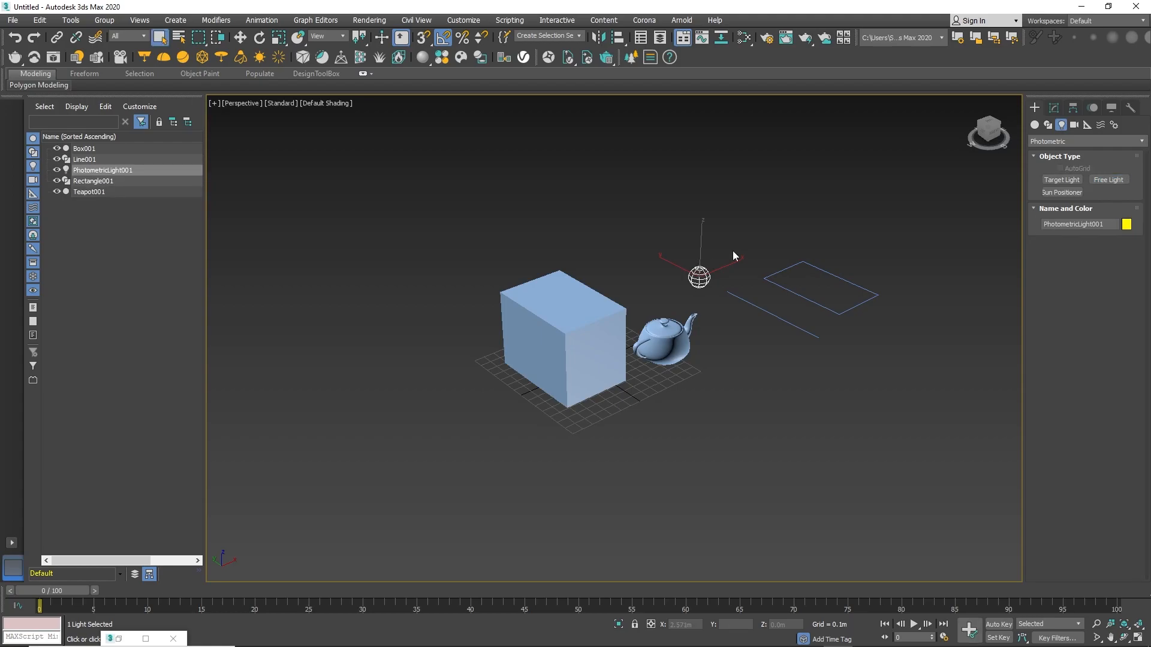
Create a photometric Target Light near the teapot.
click(1050, 179)
right_click(763, 371)
middle_drag(808, 262, 858, 241)
Switch to the Cameras category and create a Physical camera and a Free camera.
click(1074, 124)
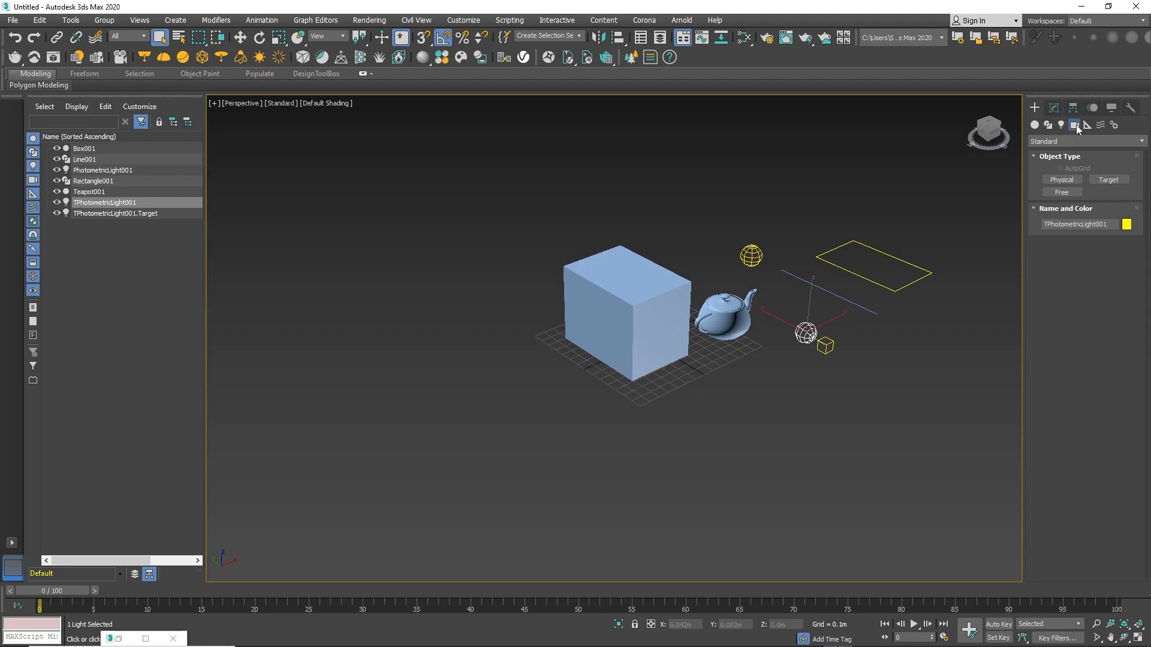
click(1050, 181)
drag(446, 436, 566, 395)
click(1062, 192)
click(743, 437)
drag(747, 438, 762, 401)
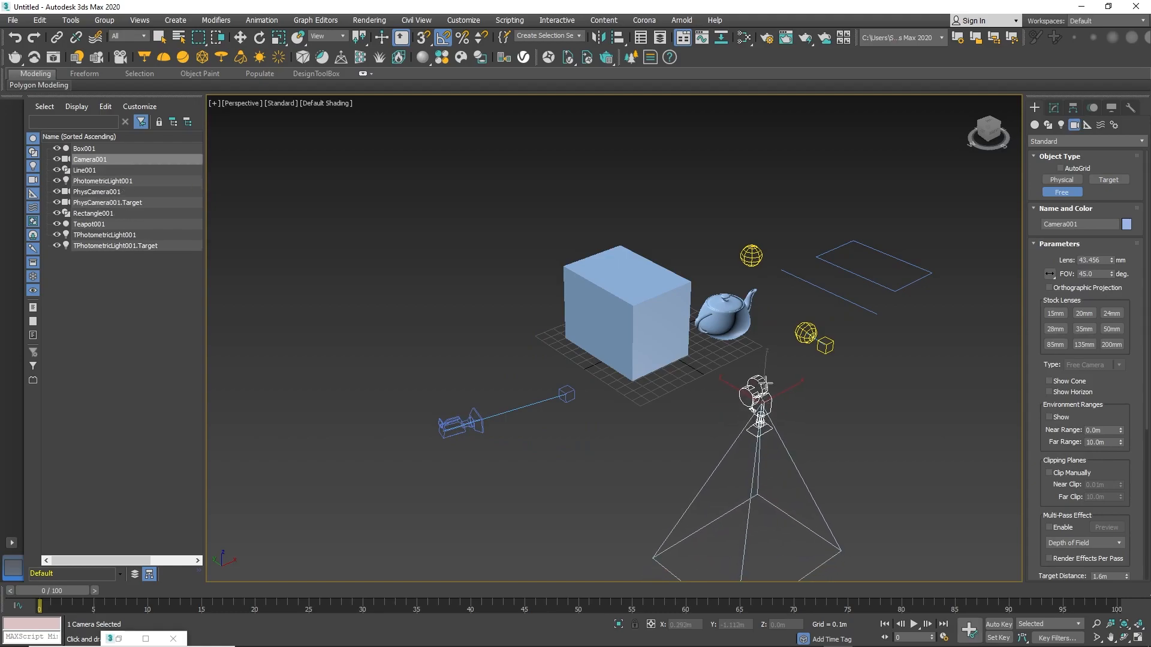
right_click(762, 399)
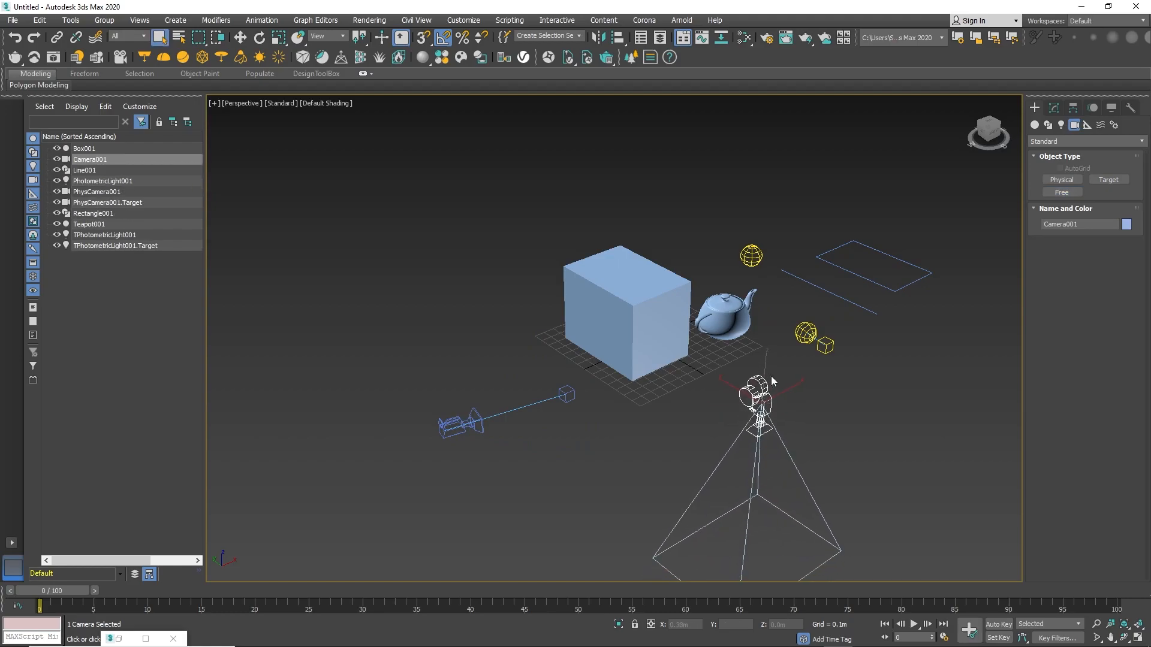
Browse the Helpers, Space Warps and Systems categories, then return to Geometry.
click(1091, 129)
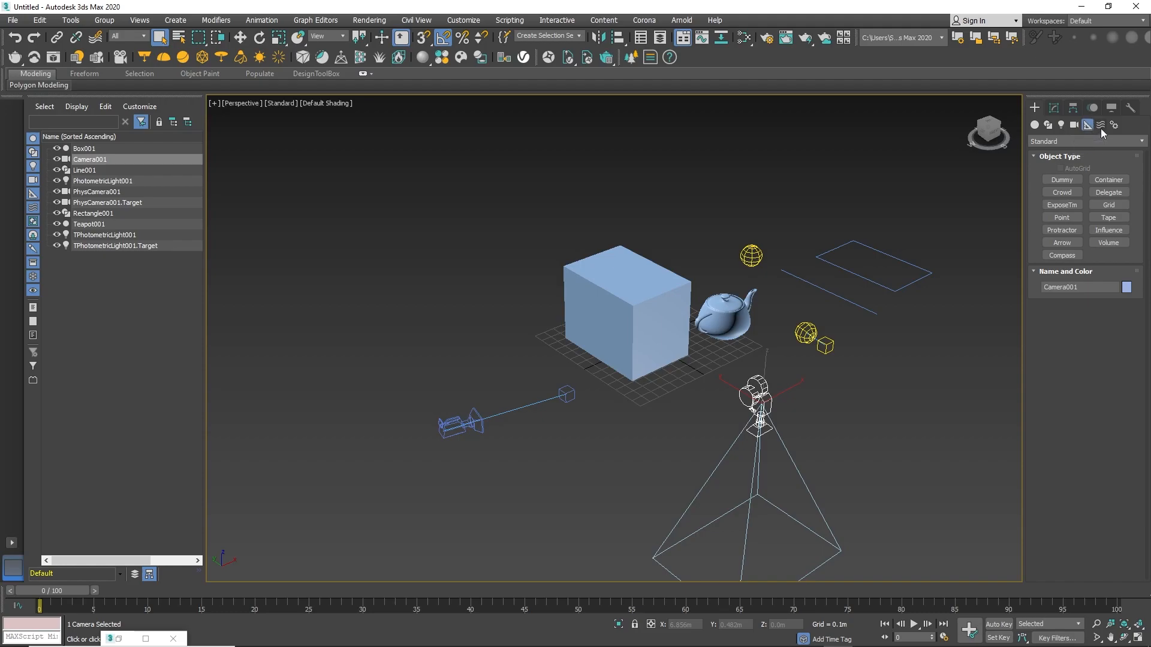
click(1102, 127)
click(1109, 125)
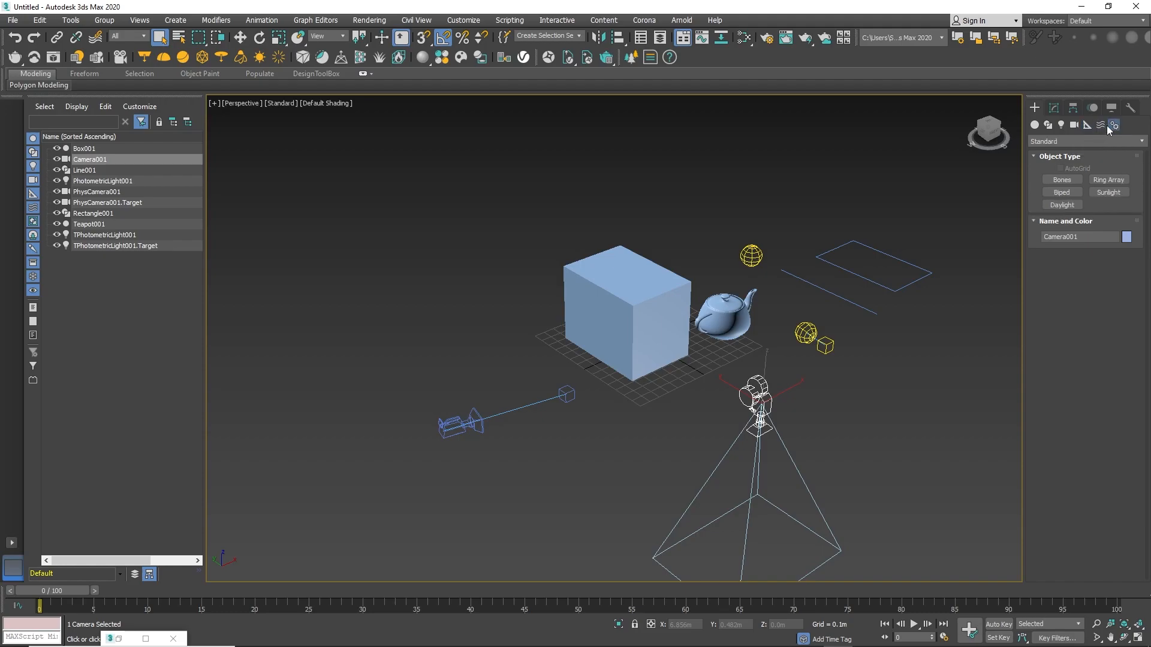
click(1034, 125)
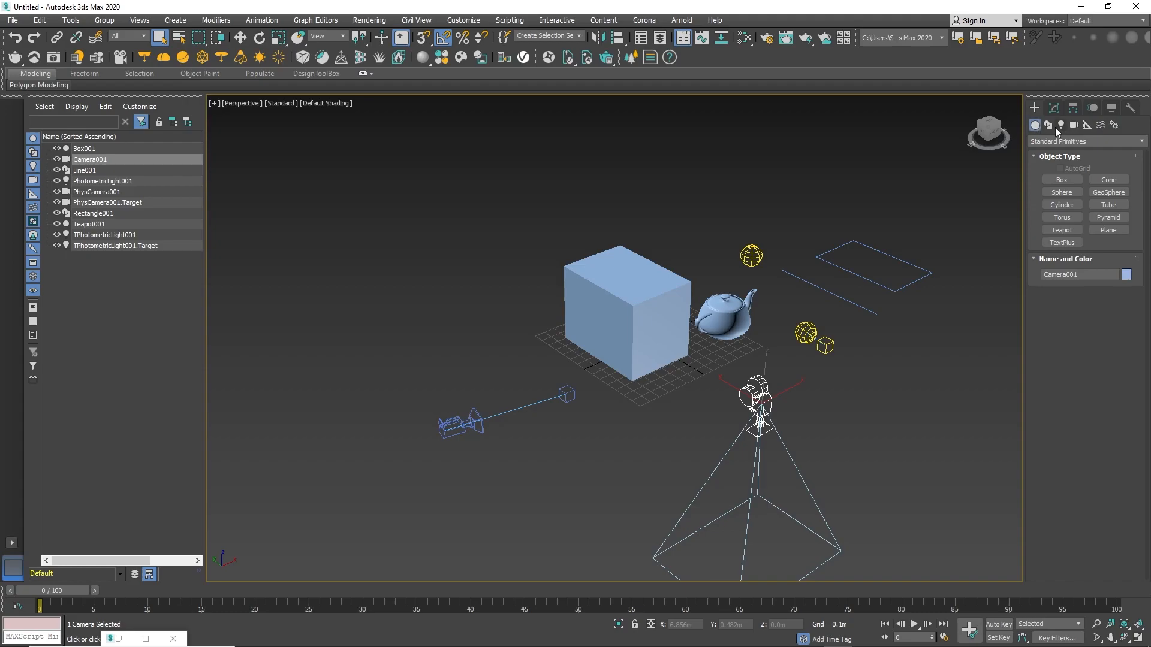
Select the box in the perspective viewport.
right_click(815, 204)
click(788, 207)
scroll(722, 234, down, 2)
middle_drag(722, 234, 718, 211)
scroll(737, 279, up, 3)
click(737, 280)
click(613, 259)
alt+middle_drag(645, 258, 644, 271)
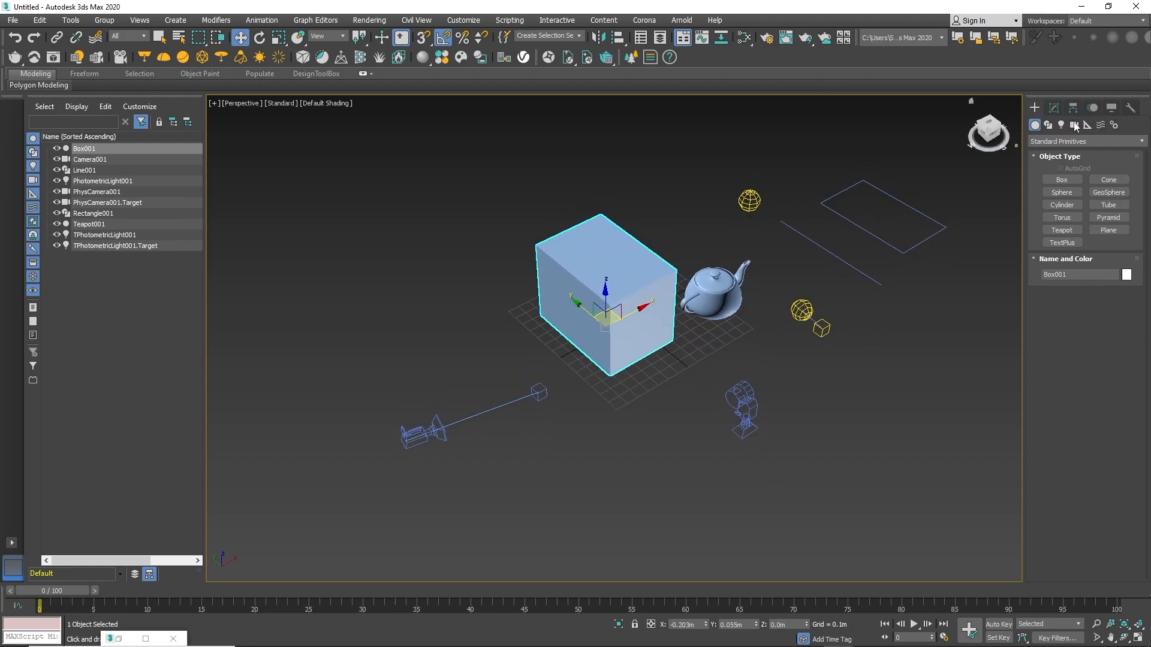
Open the Modify panel for the box and open and close the modifier list.
click(1054, 109)
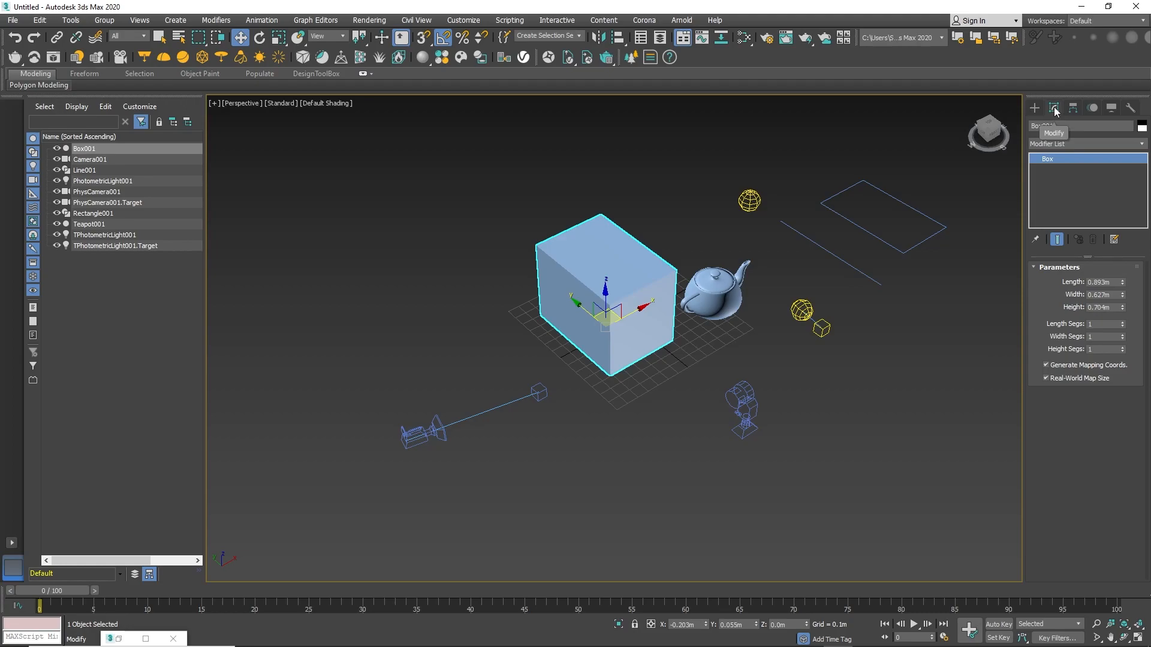
click(1093, 143)
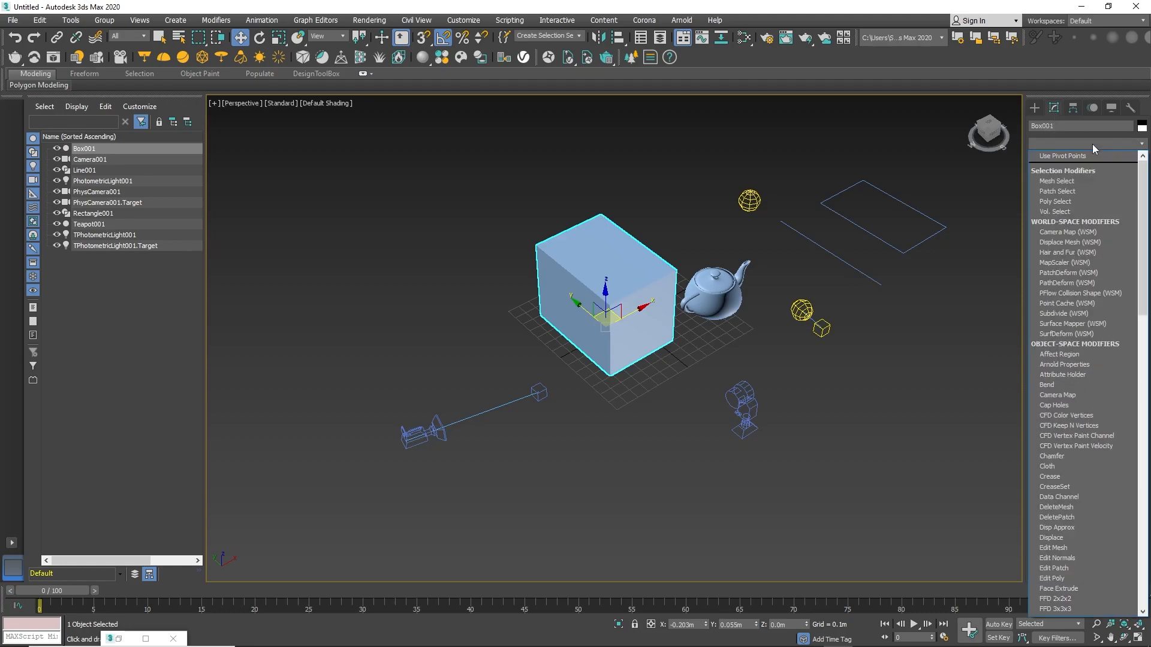
click(1092, 144)
Try adjusting the box's length and width spinners, undoing each change.
drag(1124, 282, 1124, 254)
key(ctrl+z)
mouse_move(1124, 294)
mouse_down()
mouse_move(1128, 278)
mouse_move(1123, 301)
mouse_move(1123, 289)
mouse_up()
key(ctrl+z)
key(ctrl+z)
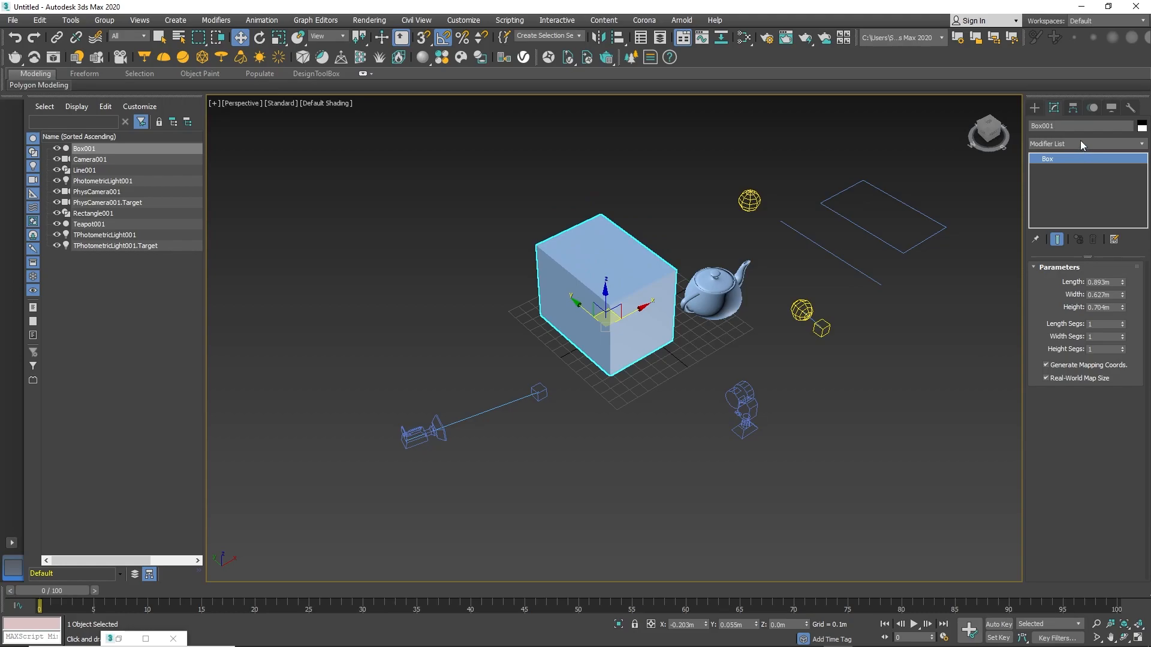
Add an Edit Poly modifier to the box from the modifier list.
click(1080, 142)
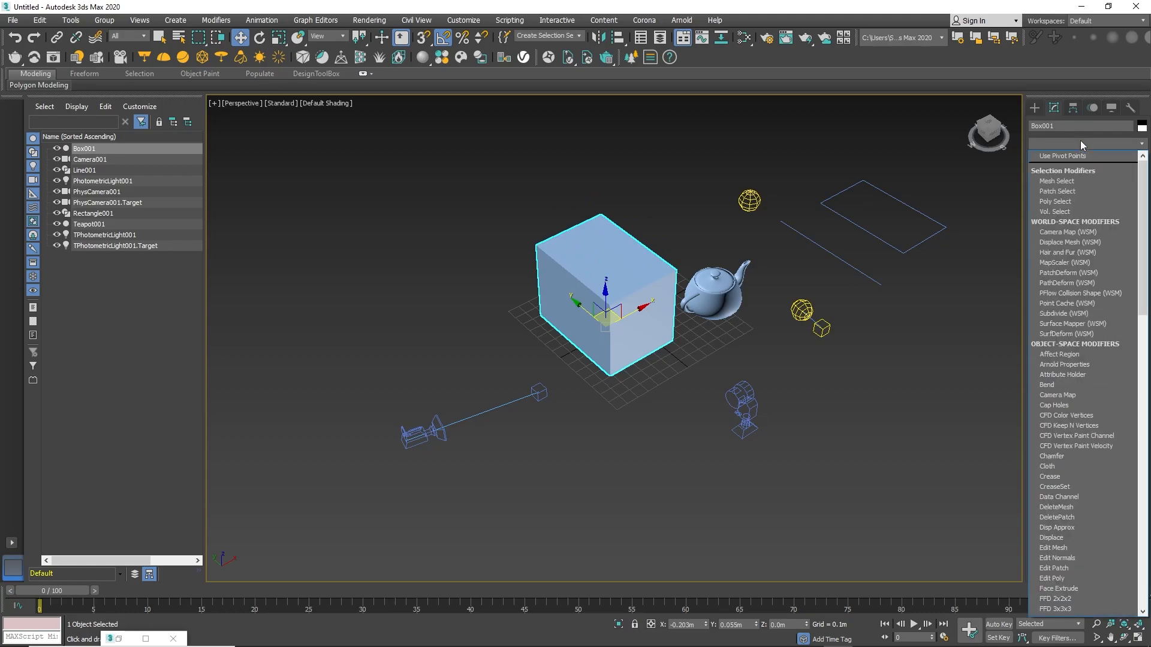
key(e)
key(e)
key(e)
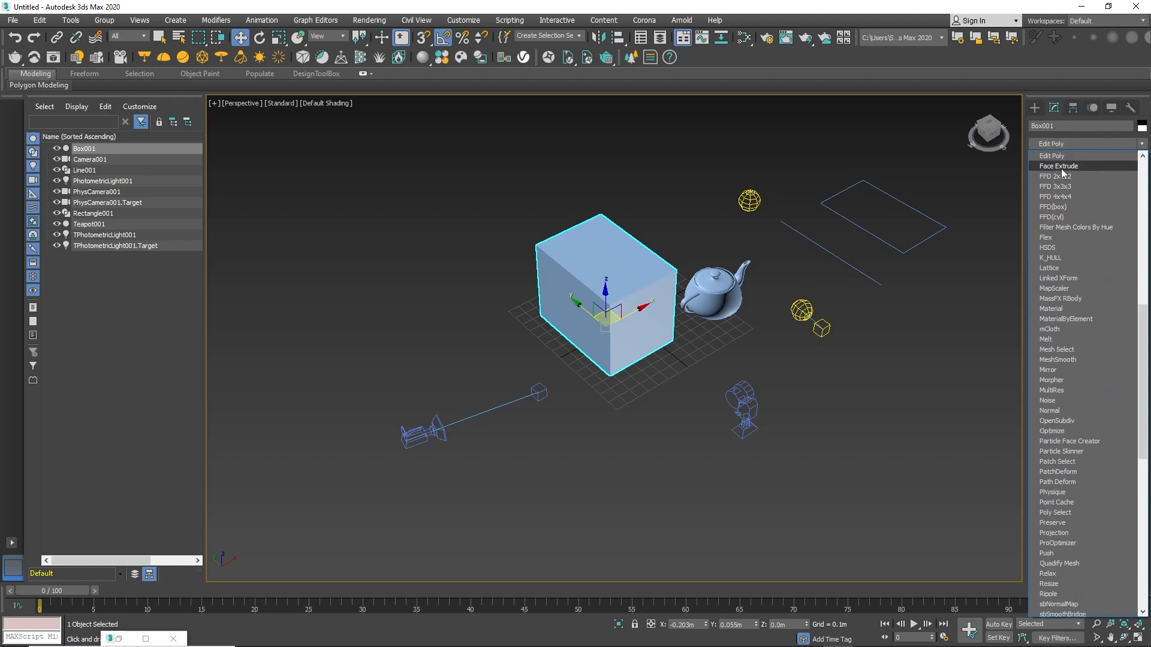
click(1063, 157)
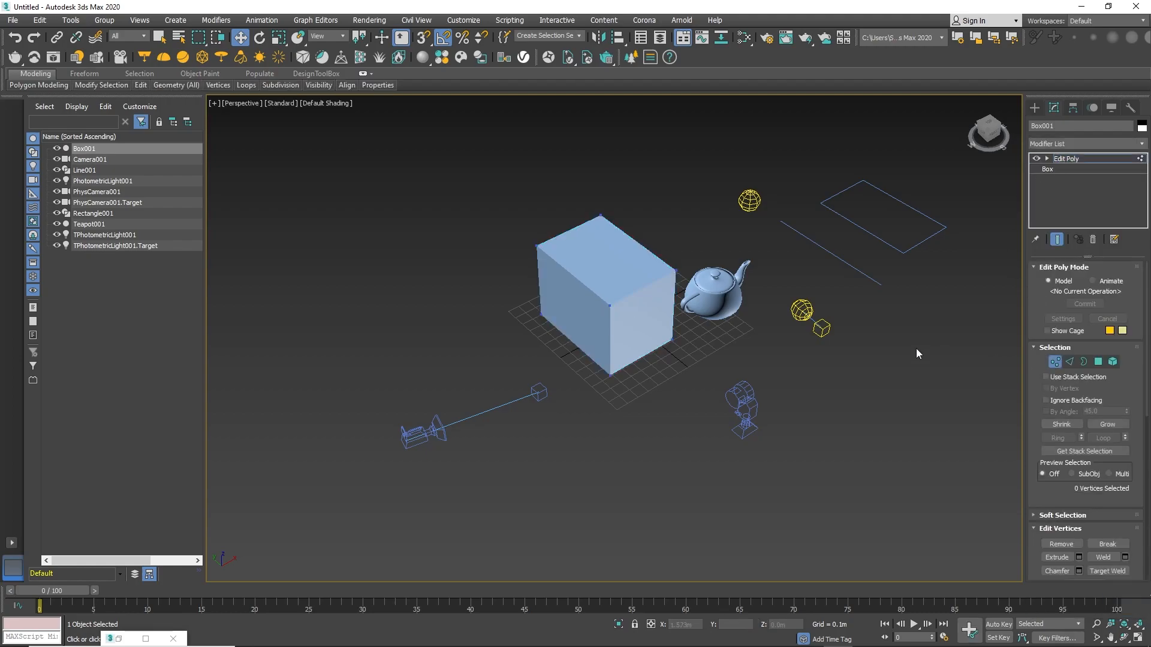
Try moving a vertex of the box in Edit Poly and undo the move.
click(676, 271)
drag(699, 259, 767, 232)
key(ctrl+z)
click(1054, 361)
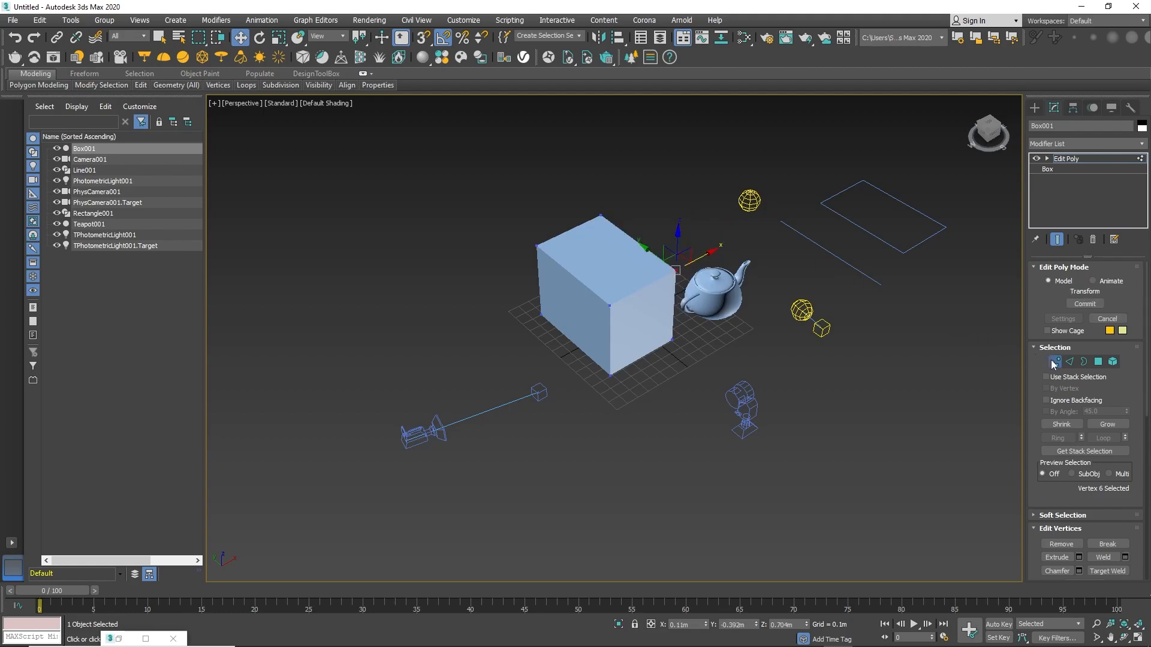
Add an FFD 4x4x4 modifier on top of the Edit Poly modifier.
click(1081, 143)
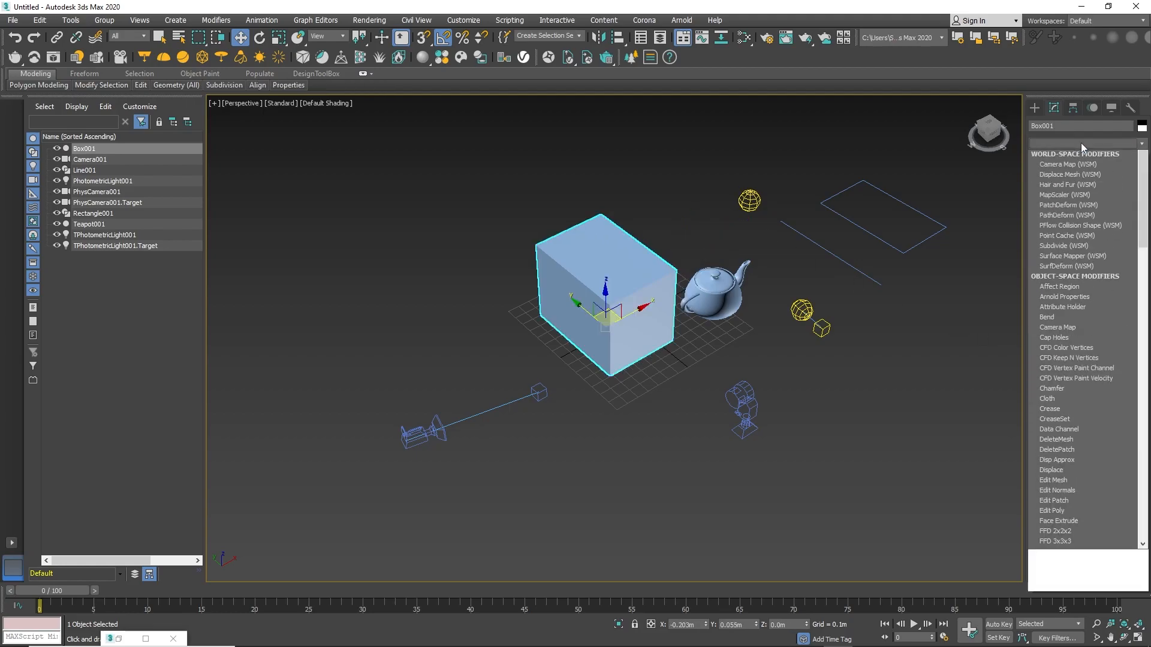
click(1080, 142)
click(1080, 143)
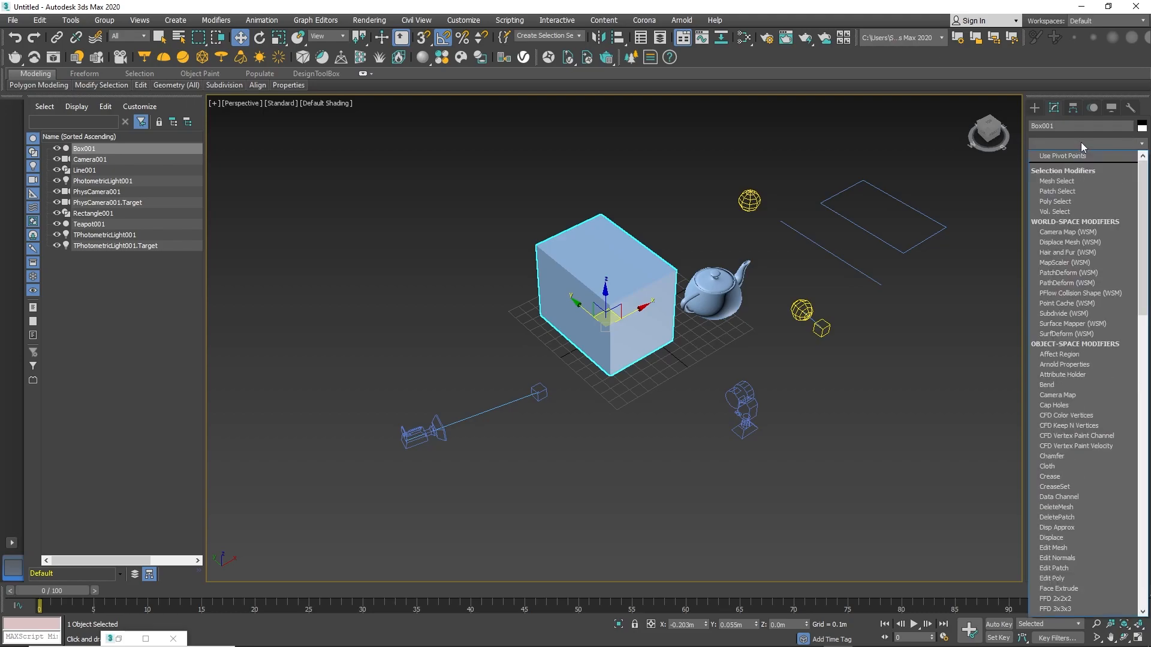
key(f)
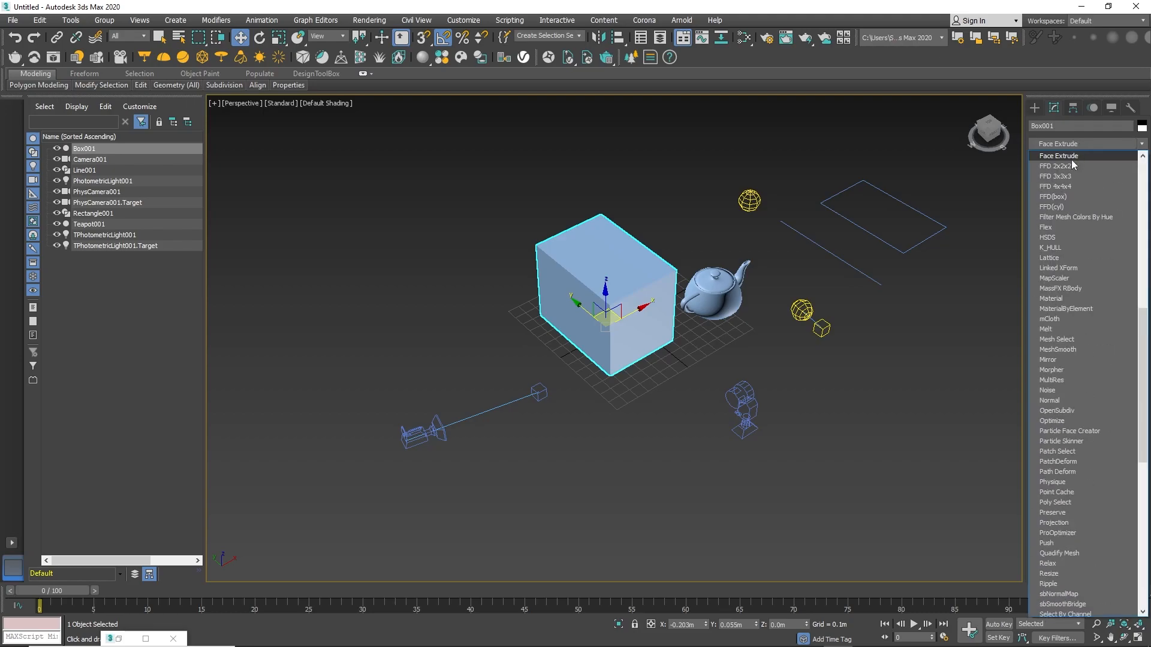
click(1067, 188)
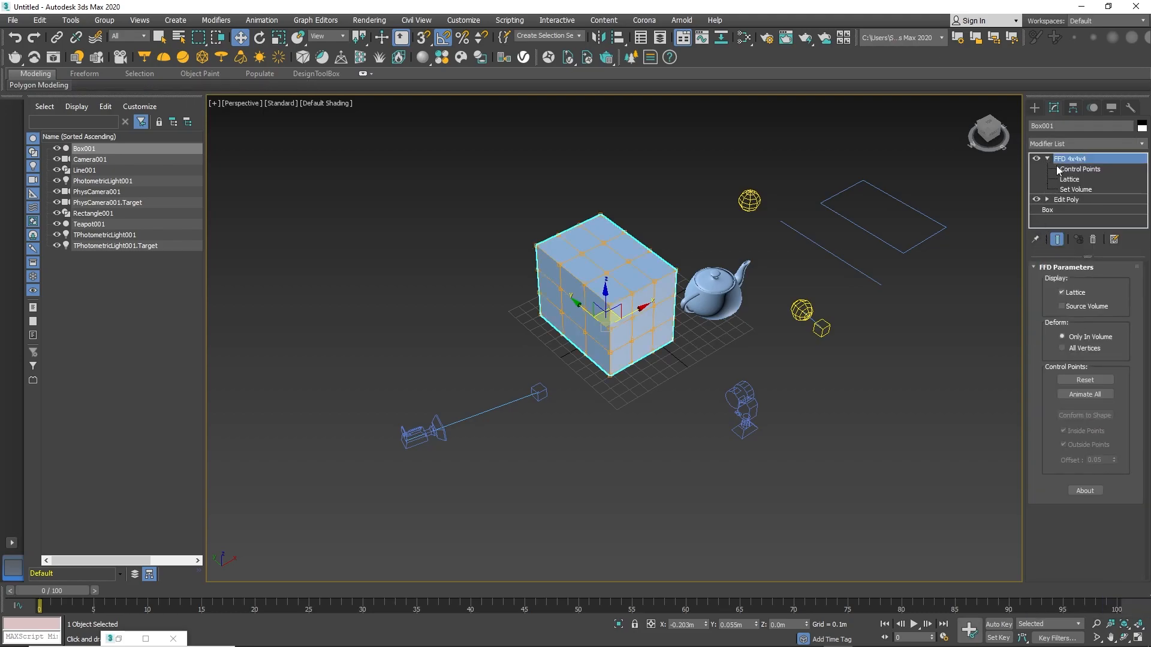
At the FFD Control Points level, move the box's top corner control point outward toward the teapot.
click(1074, 170)
click(676, 269)
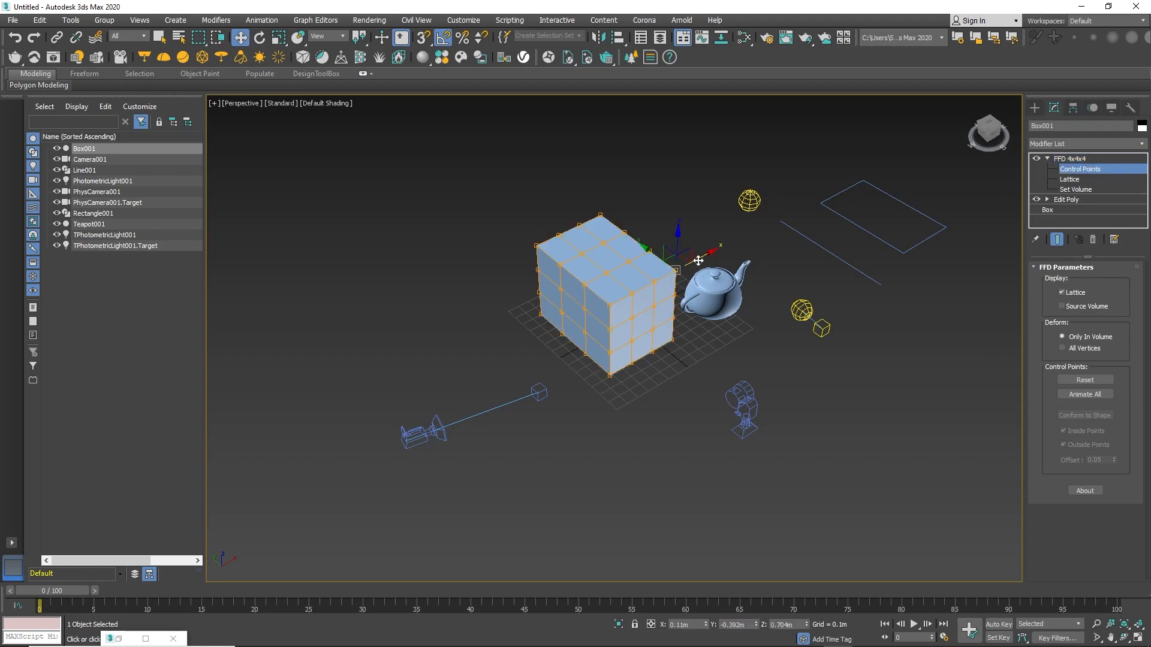
drag(698, 264, 772, 233)
key(ctrl+z)
click(1078, 170)
click(1047, 160)
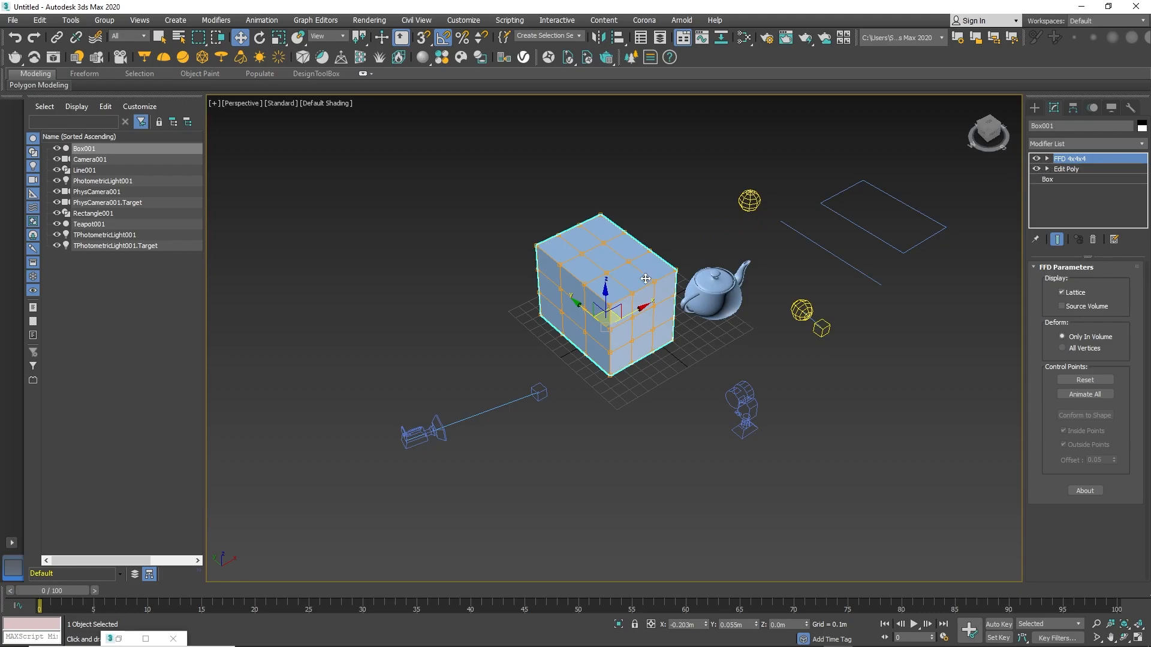
click(1047, 158)
click(1079, 169)
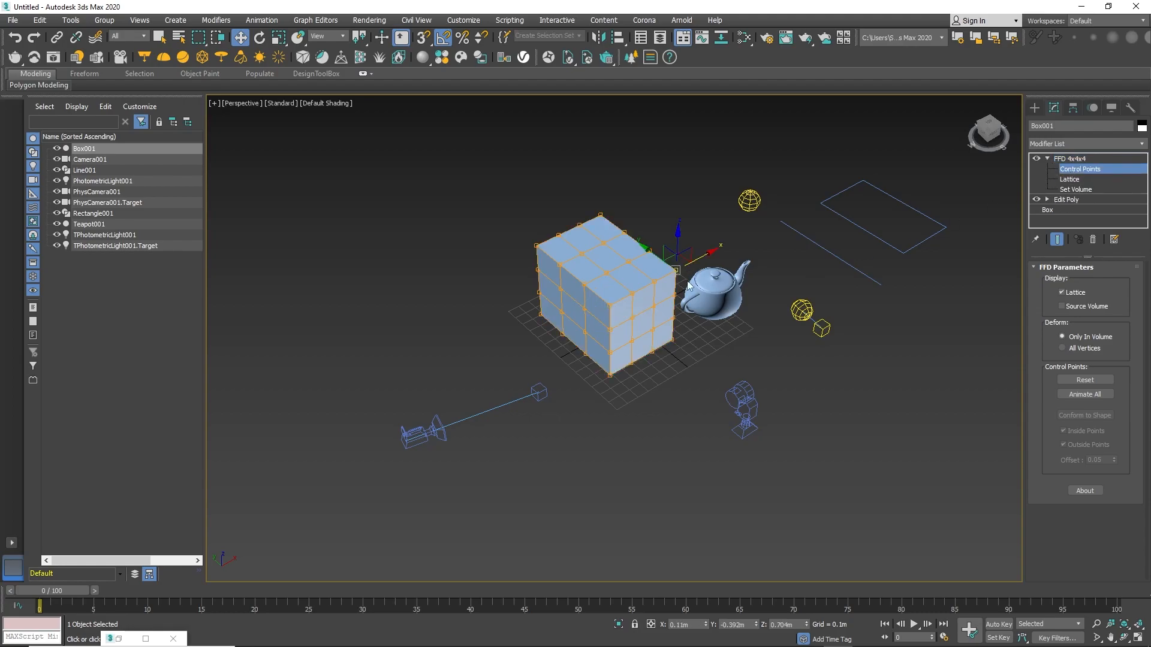
drag(711, 256, 772, 235)
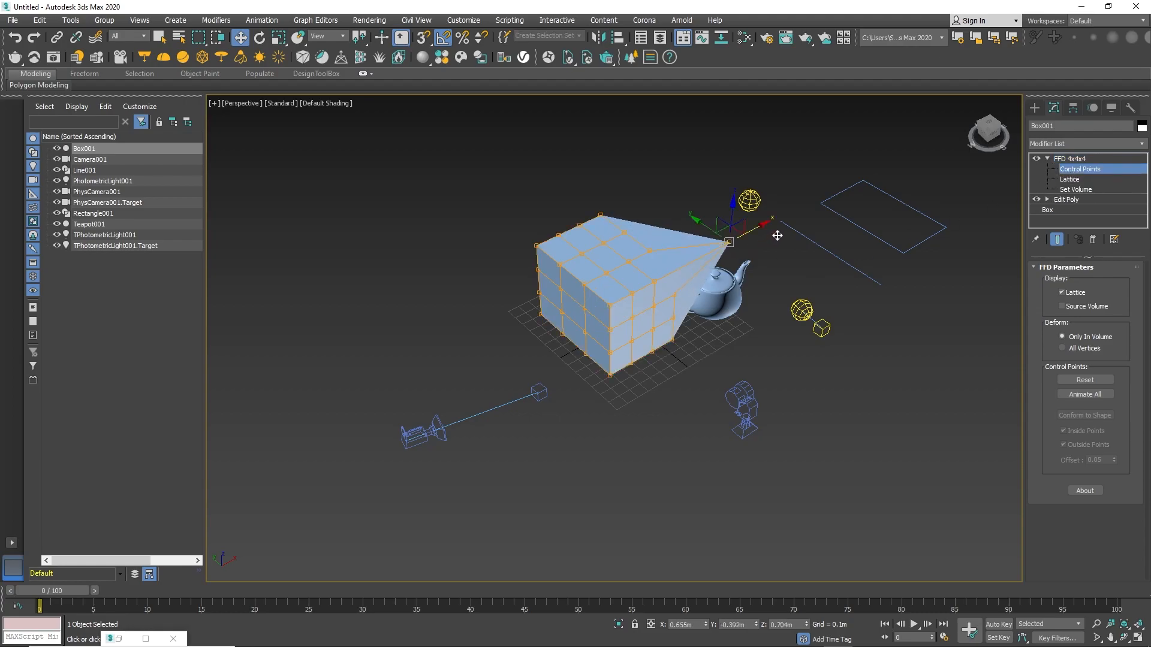
Leave the Control Points level, toggle the FFD 4x4x4 modifier off and on, and collapse it.
click(1064, 169)
click(1035, 160)
click(1035, 160)
click(1035, 160)
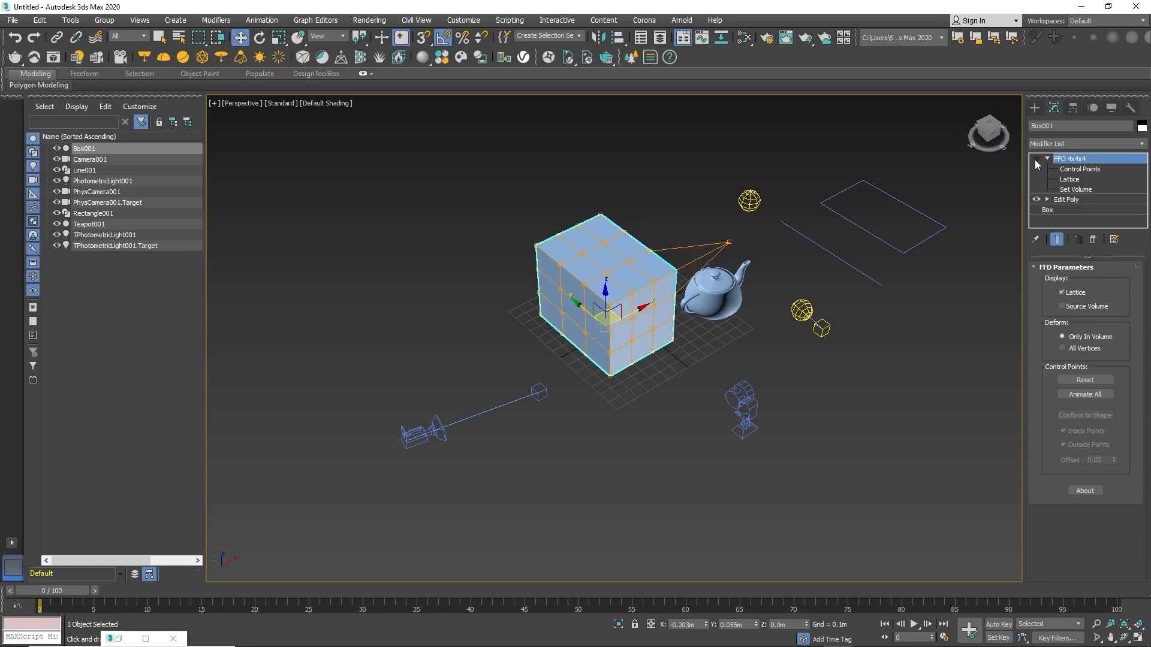
click(1035, 160)
click(1047, 158)
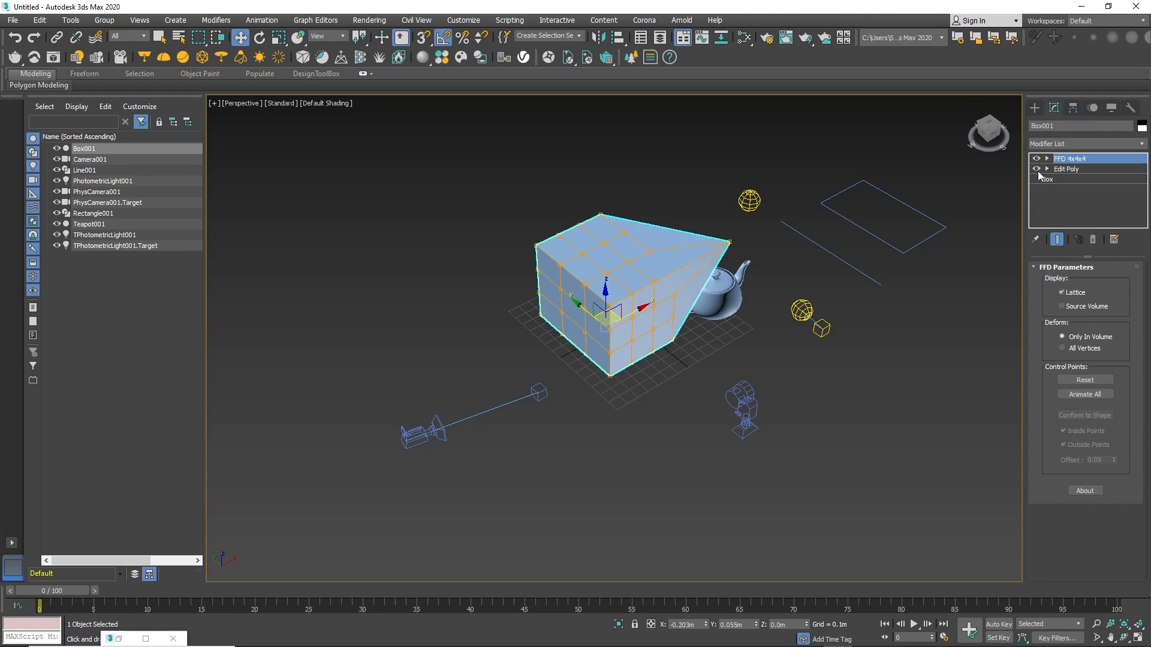
Open the Hierarchy panel and, with Affect Pivot Only, move the box's pivot down in the Front view.
click(1074, 111)
middle_drag(605, 313, 598, 298)
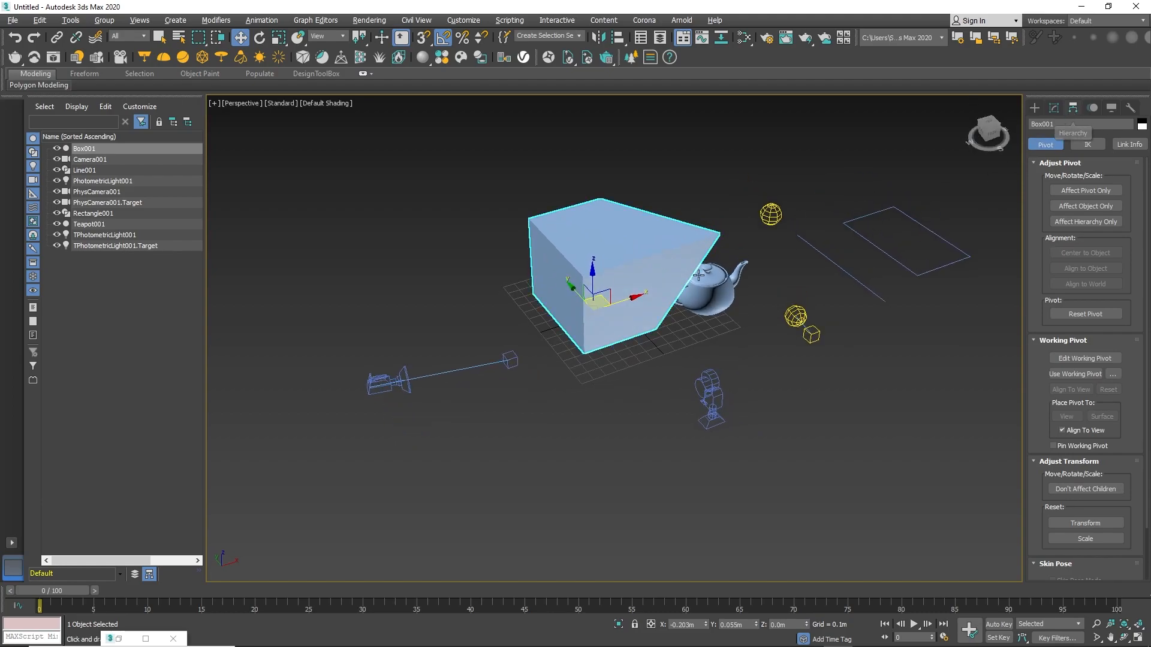
click(990, 134)
scroll(580, 352, up, 4)
middle_drag(653, 332, 721, 305)
scroll(611, 331, down, 4)
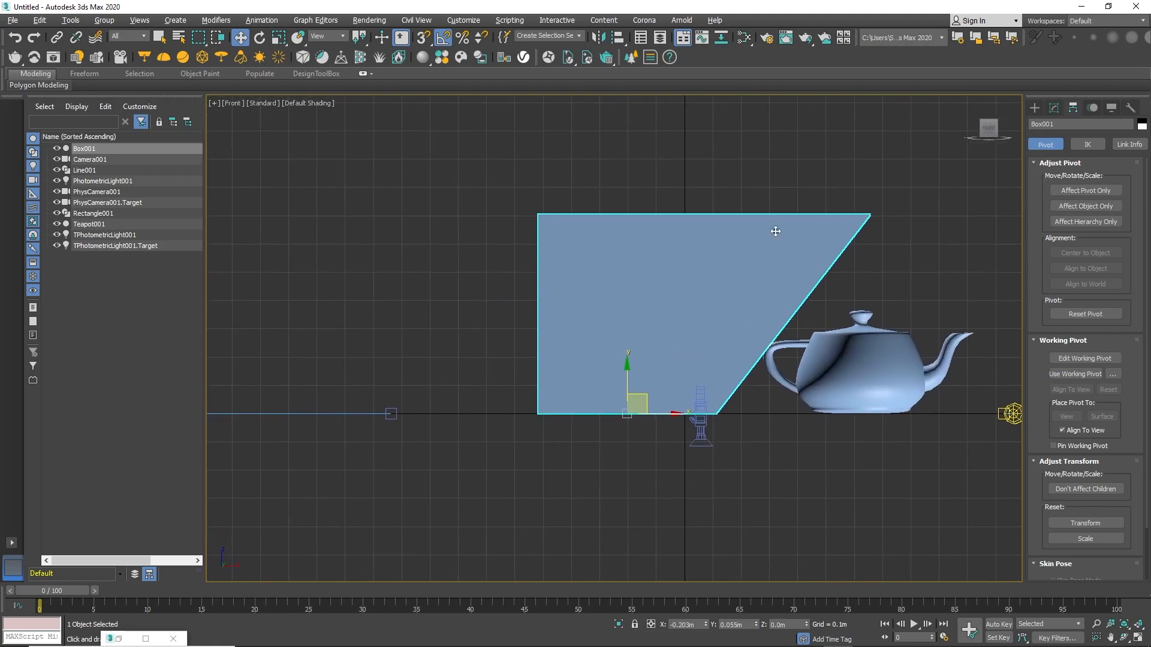
click(1082, 192)
drag(629, 373, 610, 408)
key(p)
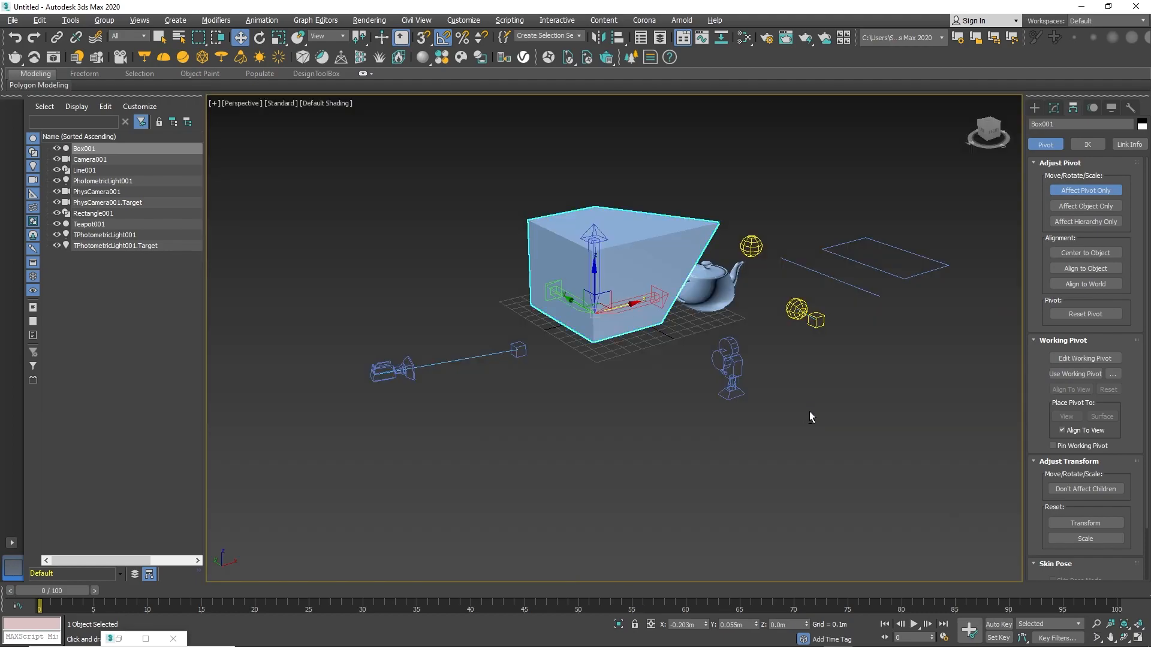
Move the box's pivot high above the box with Affect Pivot Only.
drag(596, 260, 599, 187)
key(ctrl+z)
drag(627, 303, 571, 319)
click(1085, 190)
key(ctrl+z)
click(1088, 190)
drag(658, 268, 643, 132)
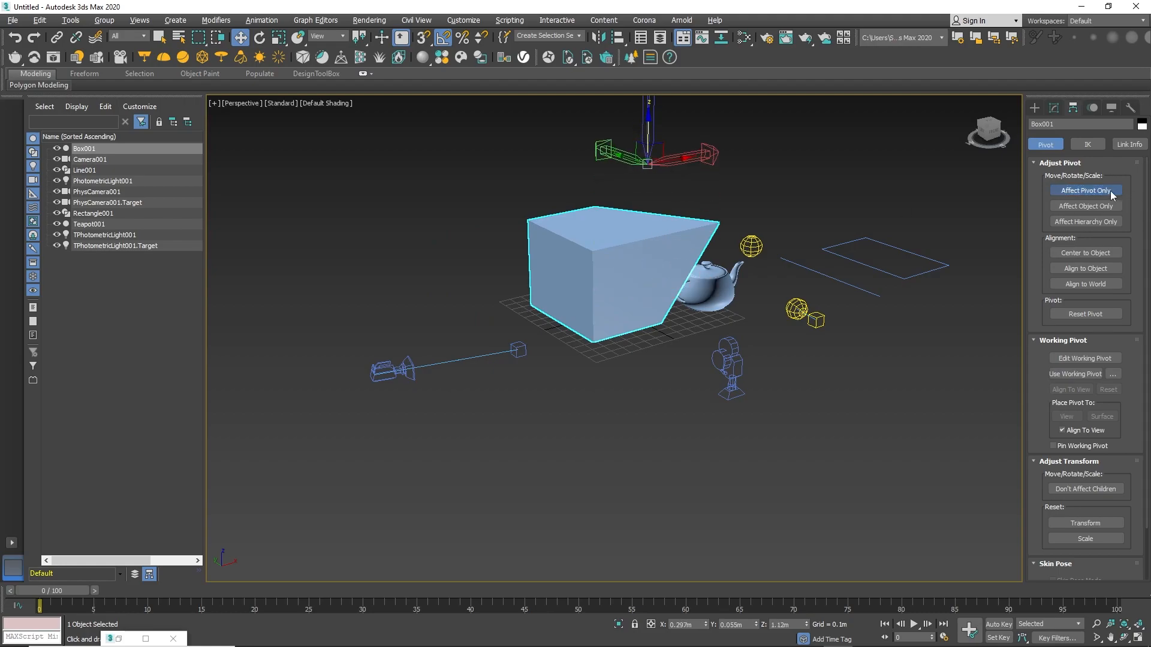
Center the box's pivot to the object and turn Affect Pivot Only off.
click(1085, 190)
middle_drag(677, 233, 671, 266)
click(1109, 191)
click(1082, 253)
click(1095, 192)
Select the teapot and toggle Affect Pivot Only on and off to show its pivot.
alt+middle_drag(863, 227, 829, 246)
click(698, 329)
click(698, 329)
click(1086, 190)
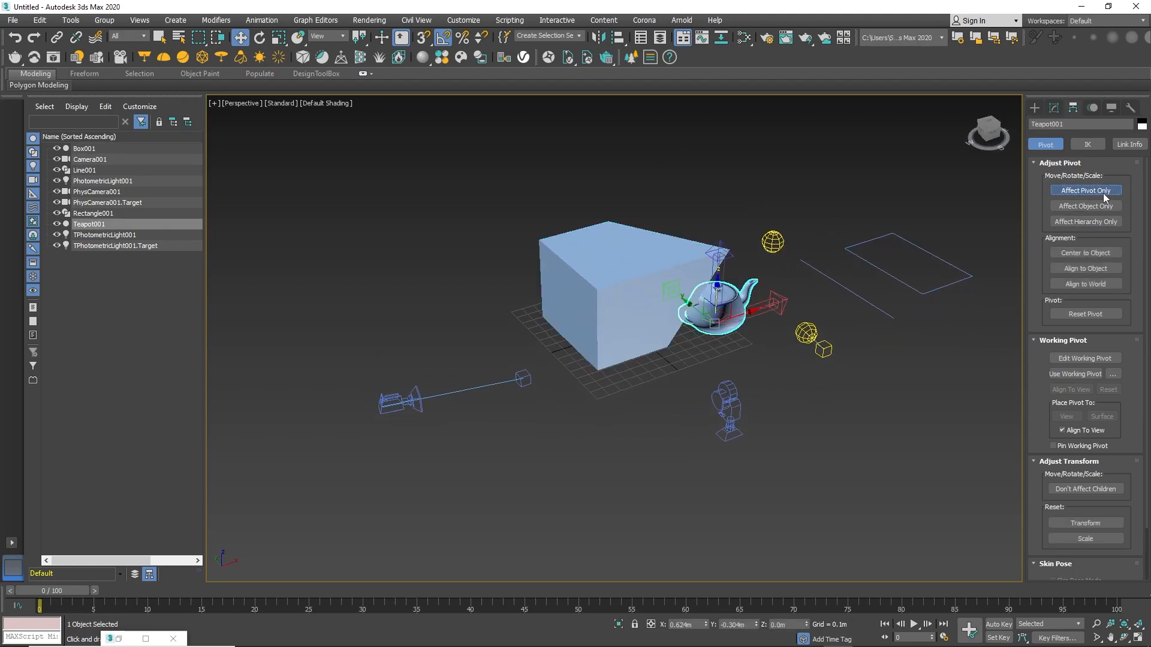
click(1087, 191)
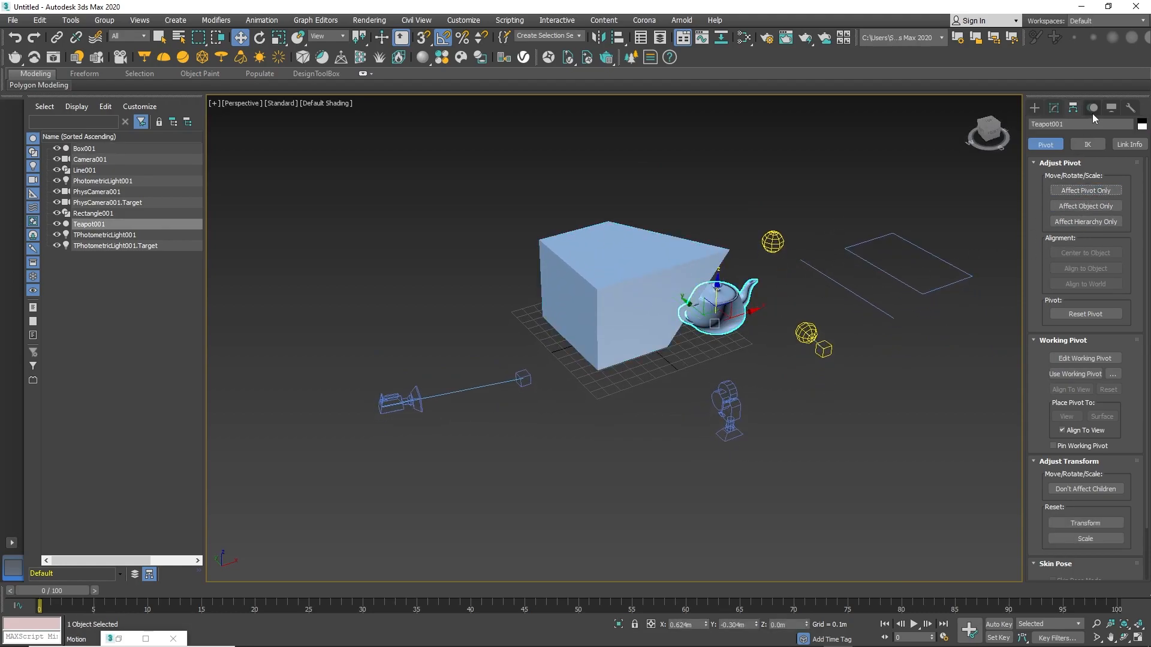
Browse the Motion and Display panels of the command panel.
click(1112, 108)
click(1093, 109)
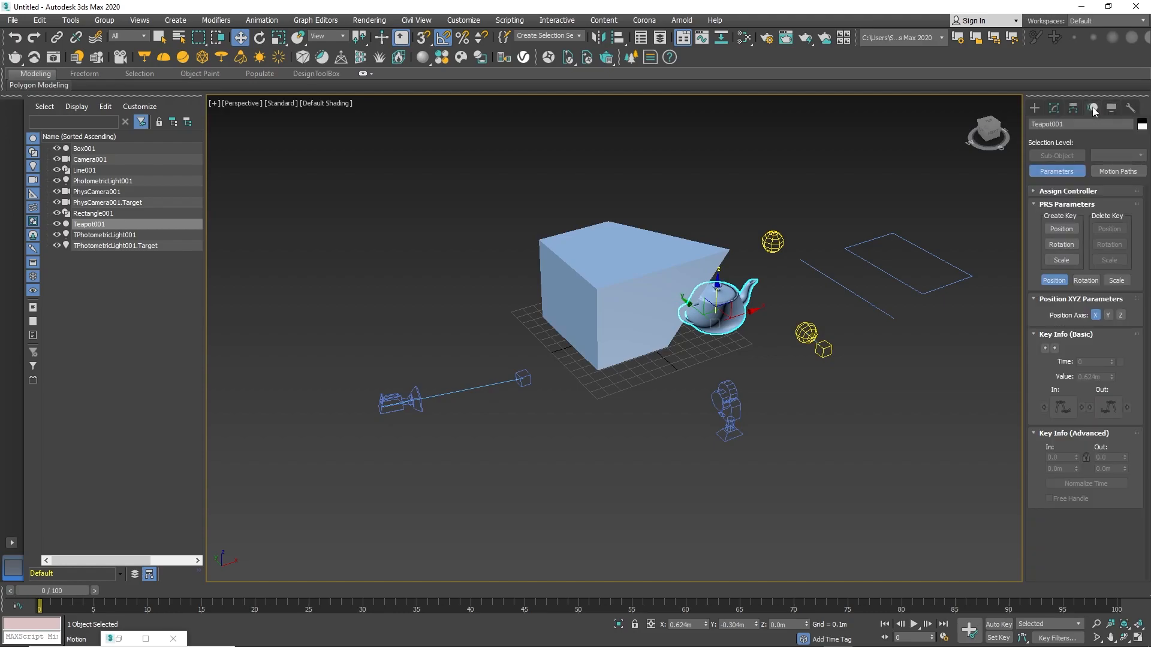
click(1112, 108)
scroll(856, 256, down, 3)
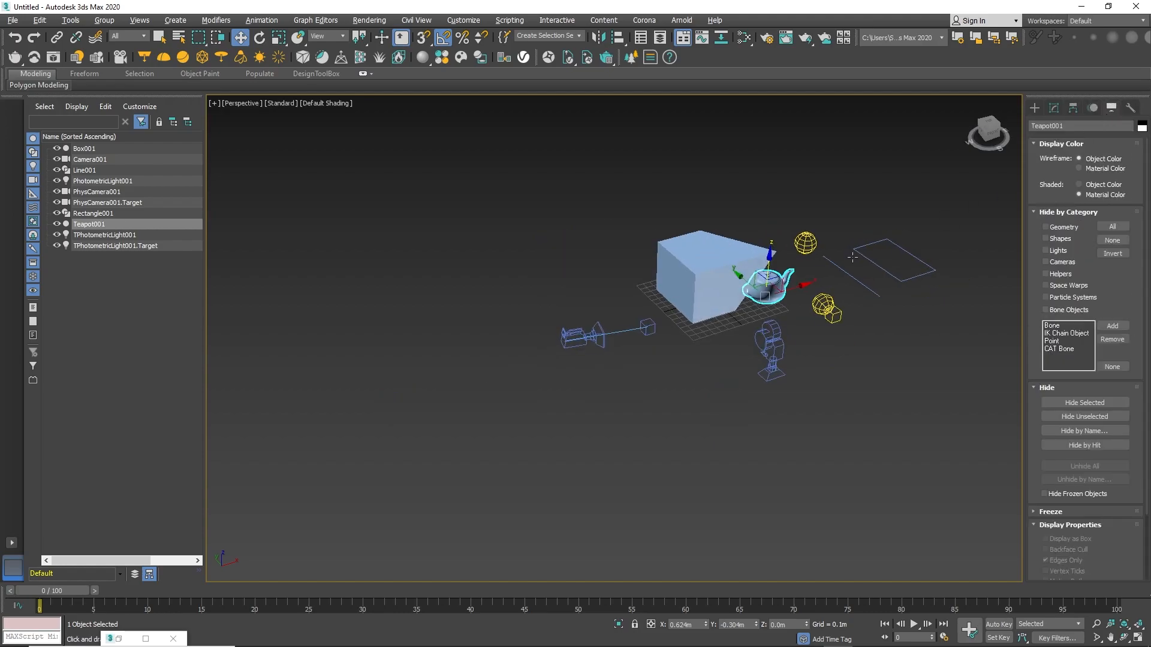
scroll(845, 266, up, 5)
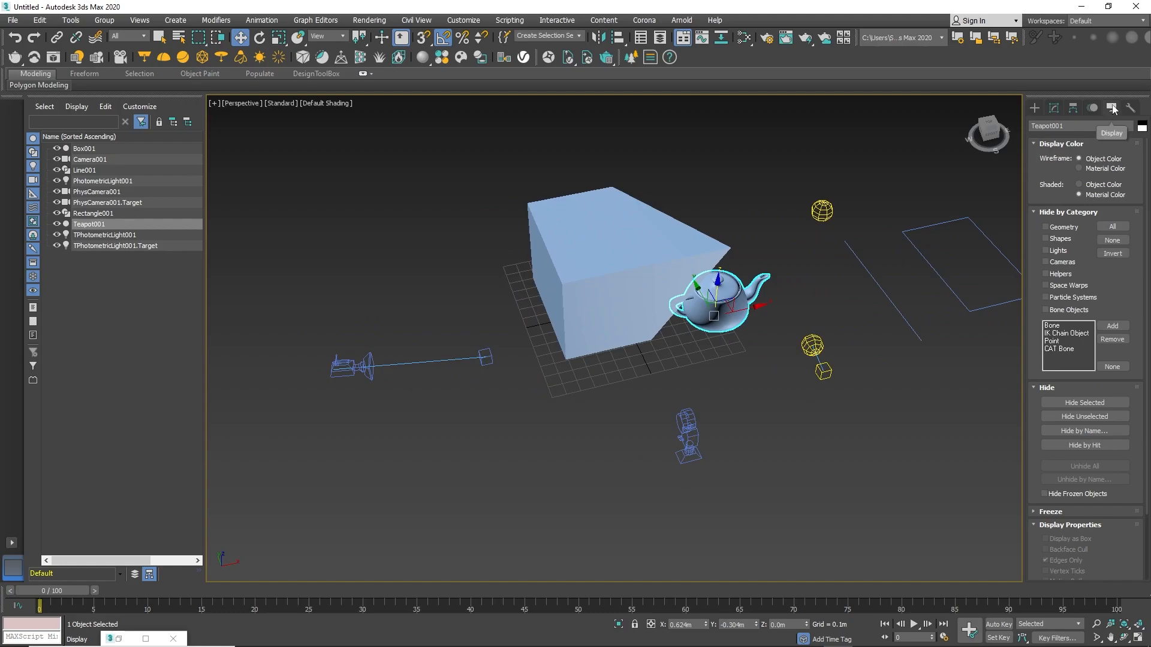
Deselect everything and toggle Hide by Category for geometry on and off.
alt+middle_drag(875, 237, 801, 288)
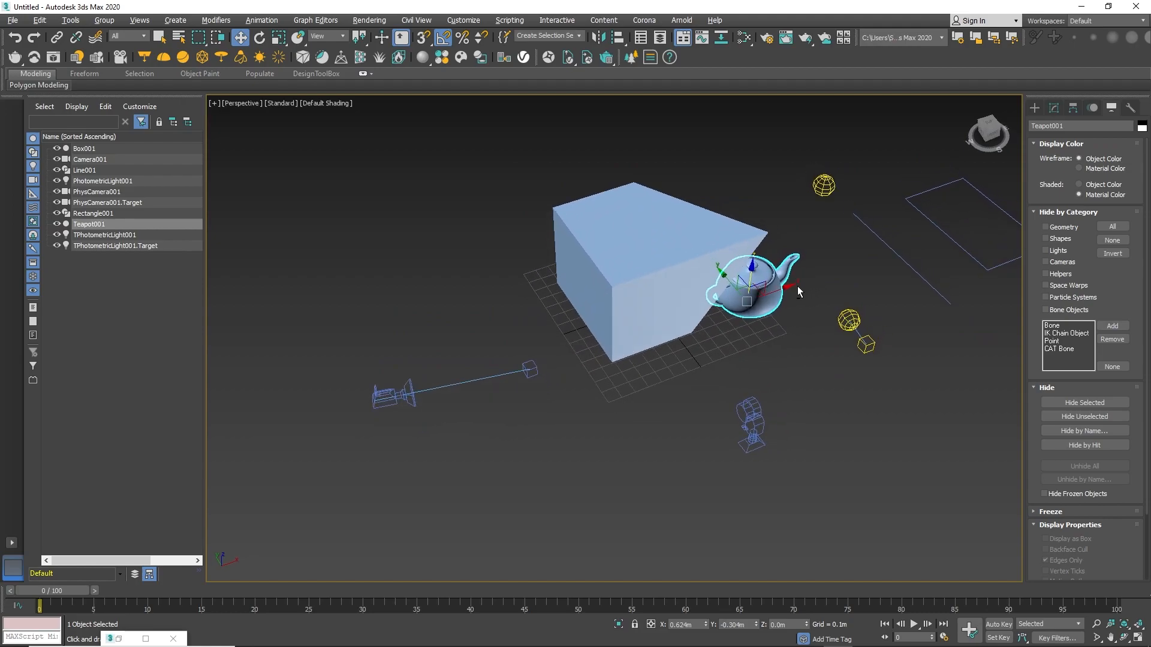
middle_drag(864, 270, 821, 299)
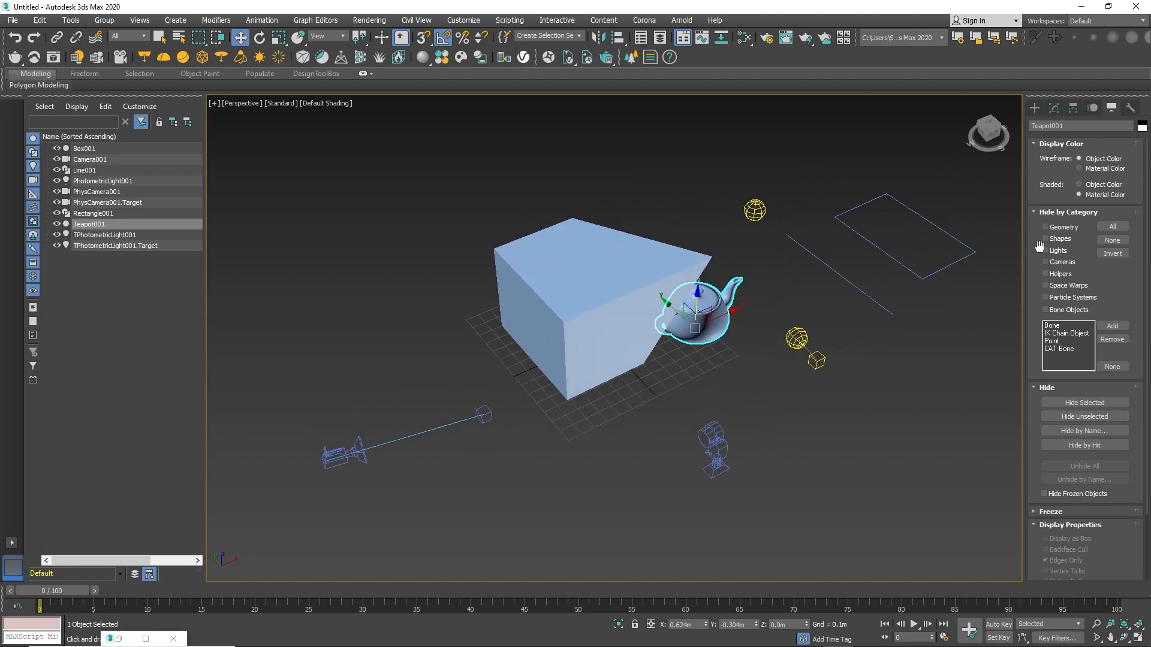
click(1046, 228)
click(1046, 227)
middle_drag(913, 258, 937, 246)
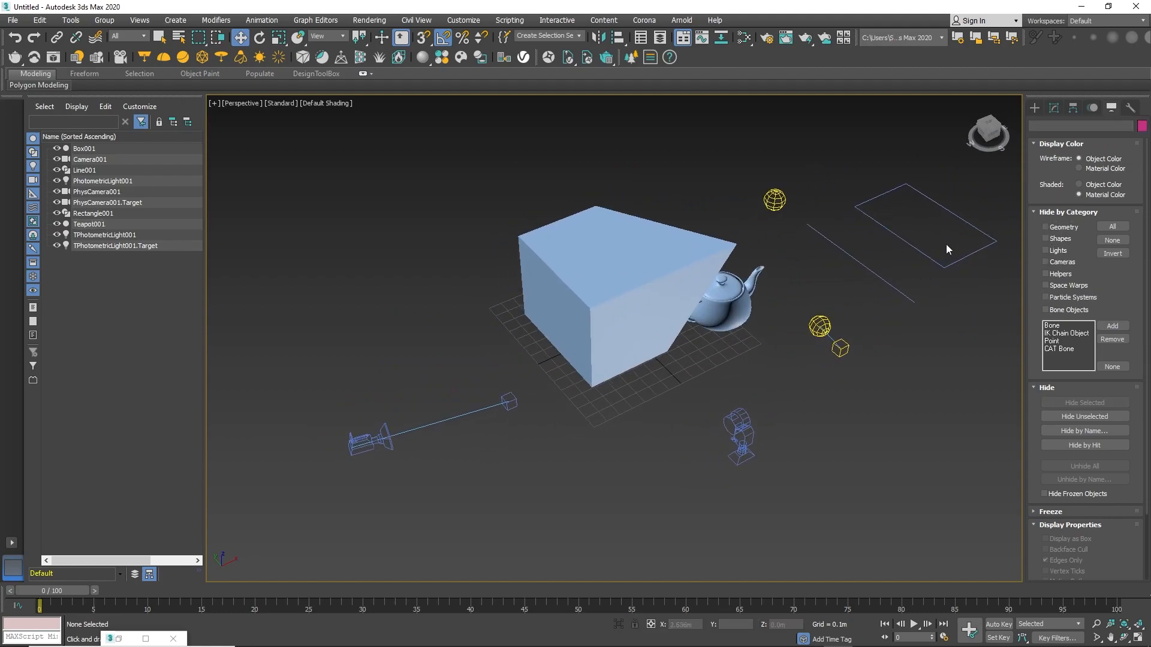
click(1049, 229)
click(1049, 229)
click(1049, 229)
click(1050, 228)
click(1046, 226)
click(1045, 225)
click(1045, 225)
click(1045, 226)
click(1045, 226)
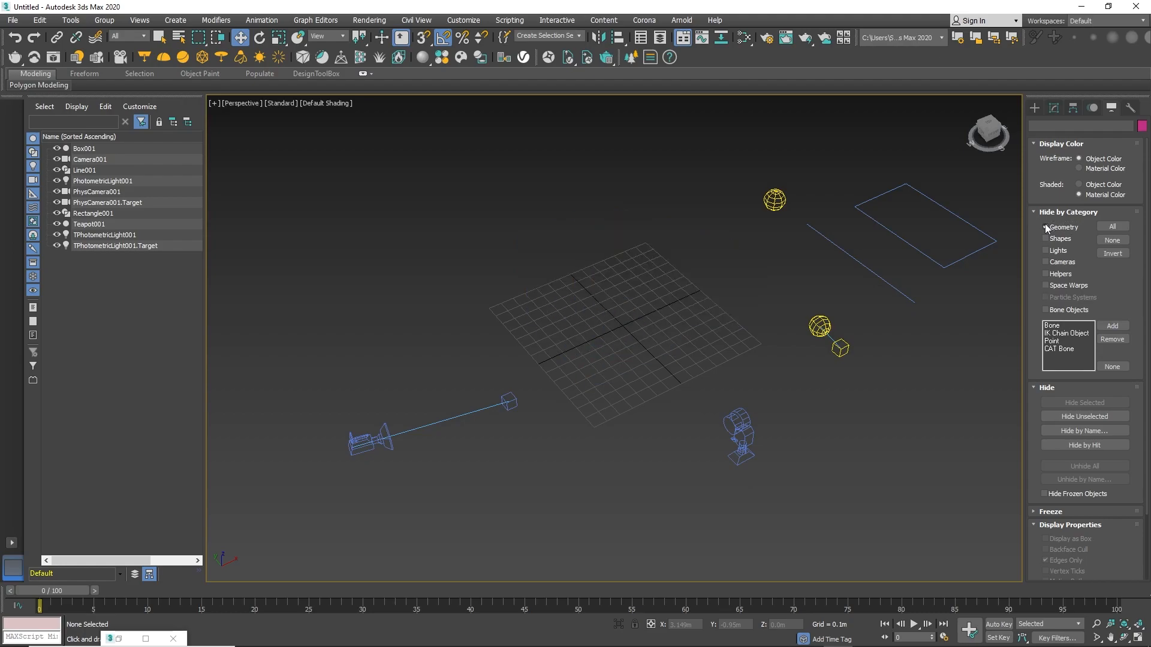
click(1046, 227)
Toggle Hide by Category for shapes, lights and cameras on and off.
click(1048, 240)
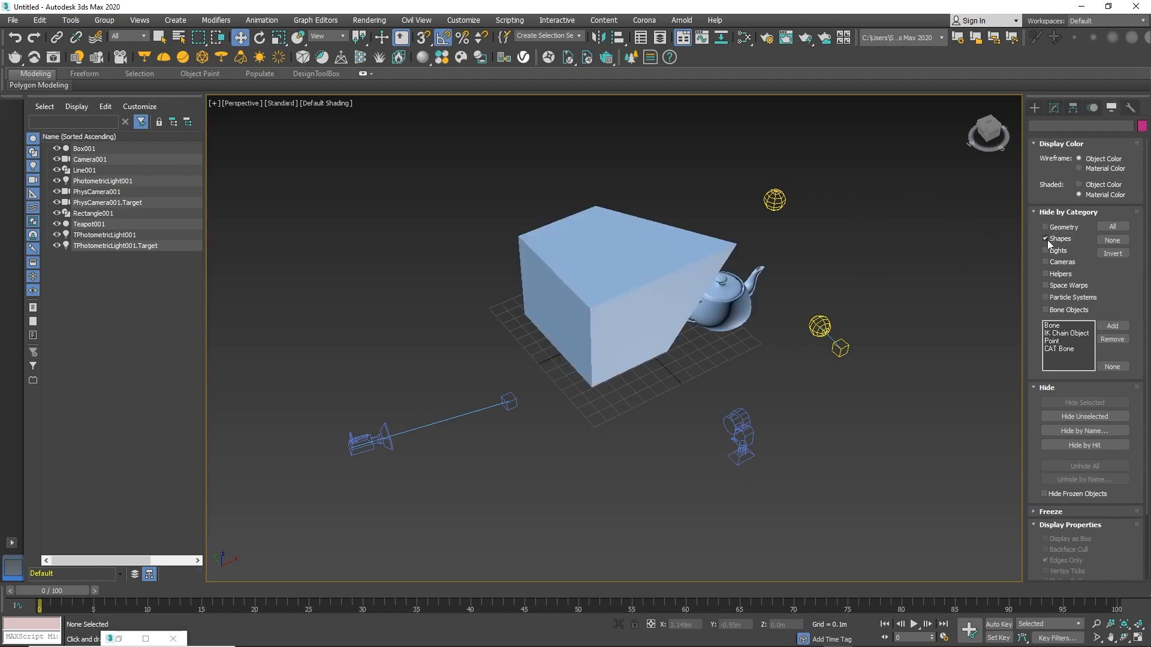
click(1048, 239)
click(1048, 240)
click(1048, 240)
click(1047, 240)
click(1048, 240)
click(1048, 240)
click(1047, 240)
click(1044, 249)
click(1044, 249)
click(1044, 262)
click(1043, 262)
Orbit the perspective view around the scene to inspect it from several angles.
alt+middle_drag(831, 265, 770, 252)
alt+middle_drag(835, 291, 915, 306)
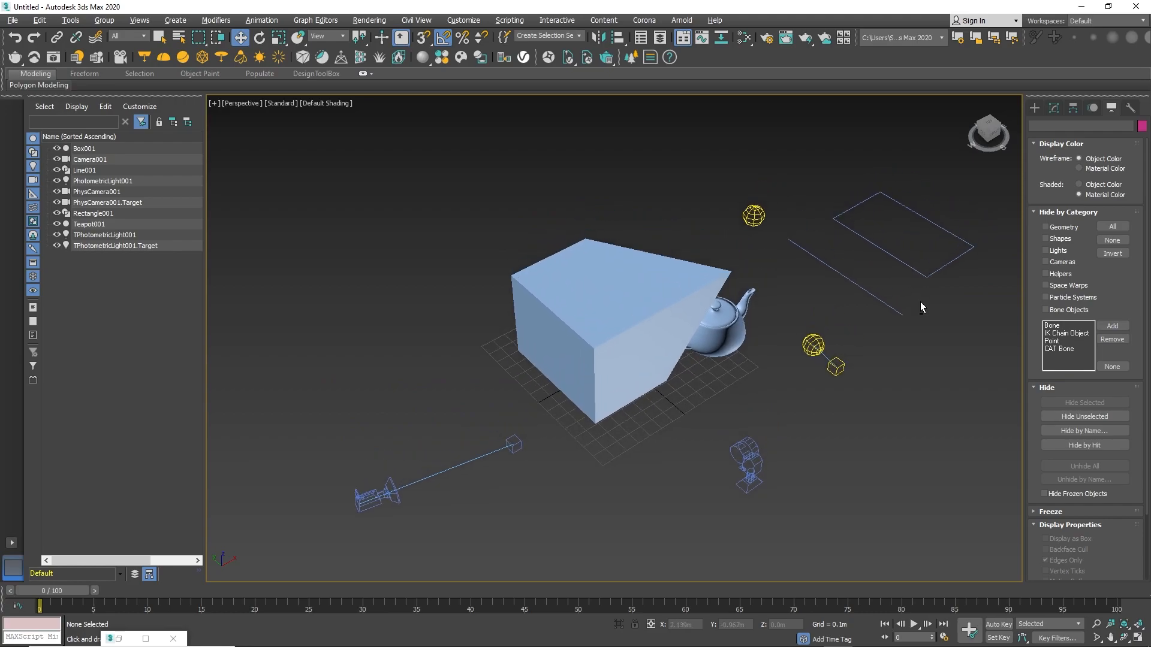
alt+middle_drag(993, 310, 908, 303)
alt+middle_drag(968, 272, 1019, 271)
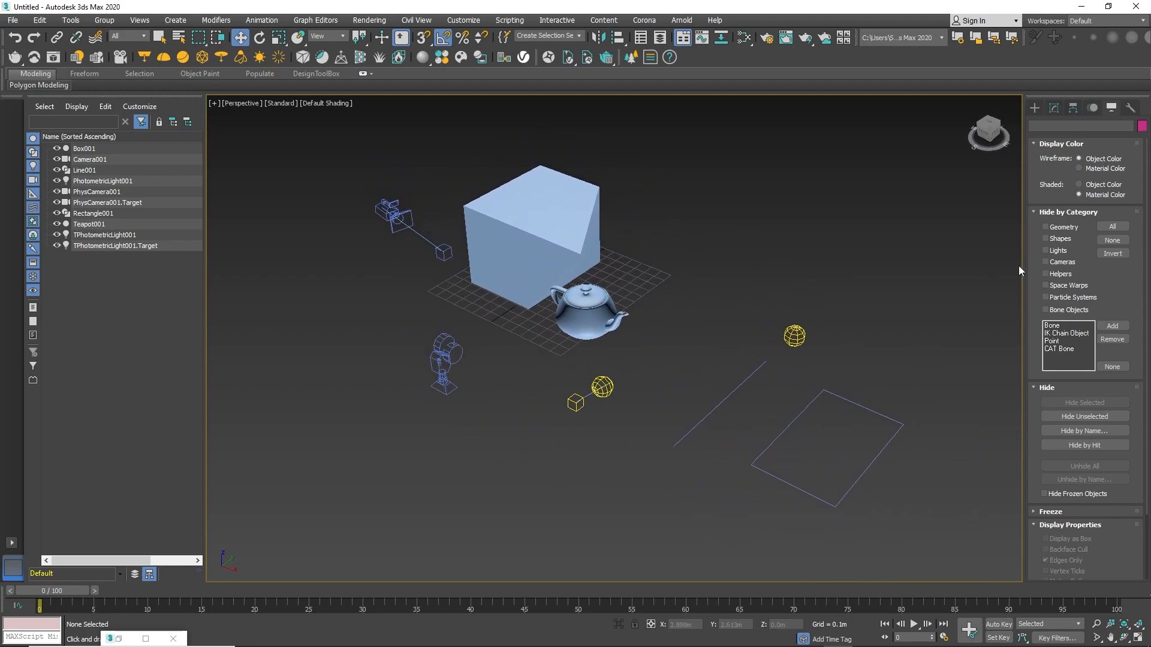
alt+middle_drag(910, 280, 819, 353)
middle_drag(858, 318, 844, 290)
click(780, 358)
drag(781, 330, 791, 257)
key(ctrl+z)
click(904, 287)
scroll(935, 295, down, 3)
scroll(935, 298, up, 3)
alt+middle_drag(920, 282, 875, 276)
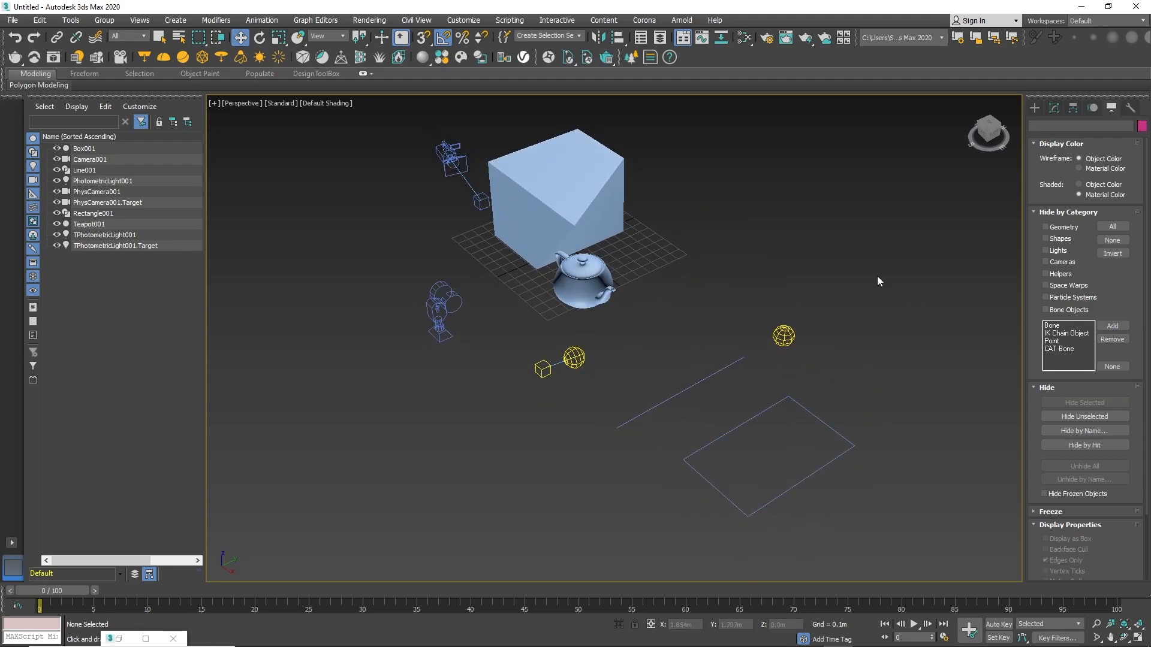
Scrub the time slider, play and stop the animation, then return to frame 0.
middle_drag(833, 296, 844, 283)
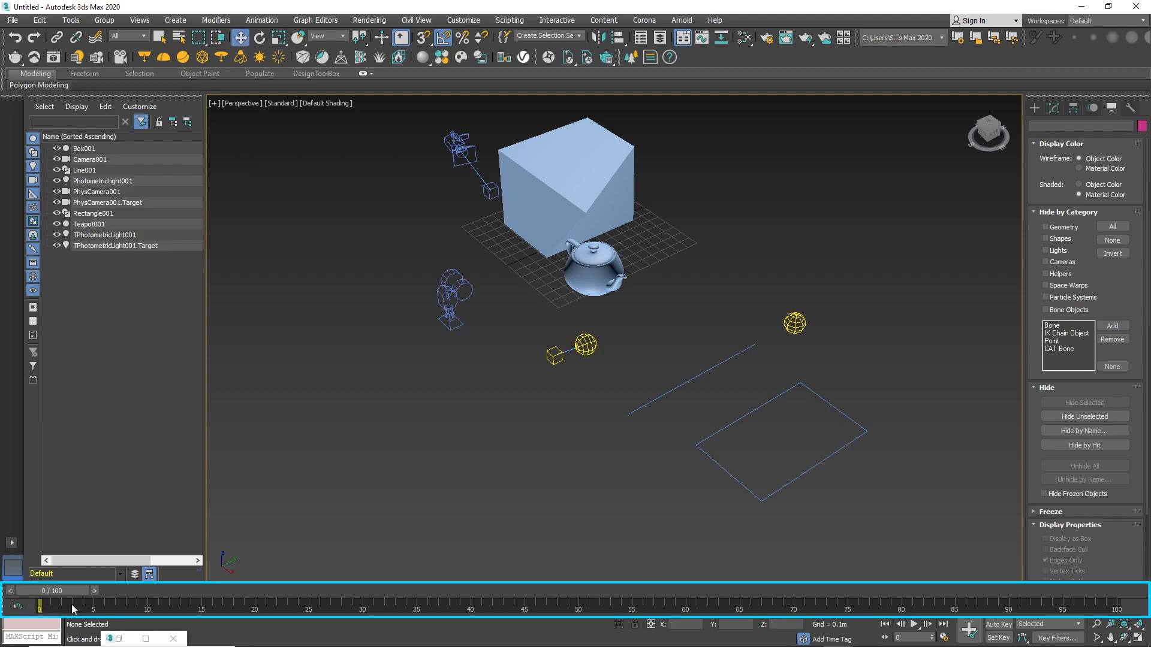
mouse_move(69, 590)
mouse_down()
mouse_move(618, 589)
mouse_move(85, 585)
mouse_up()
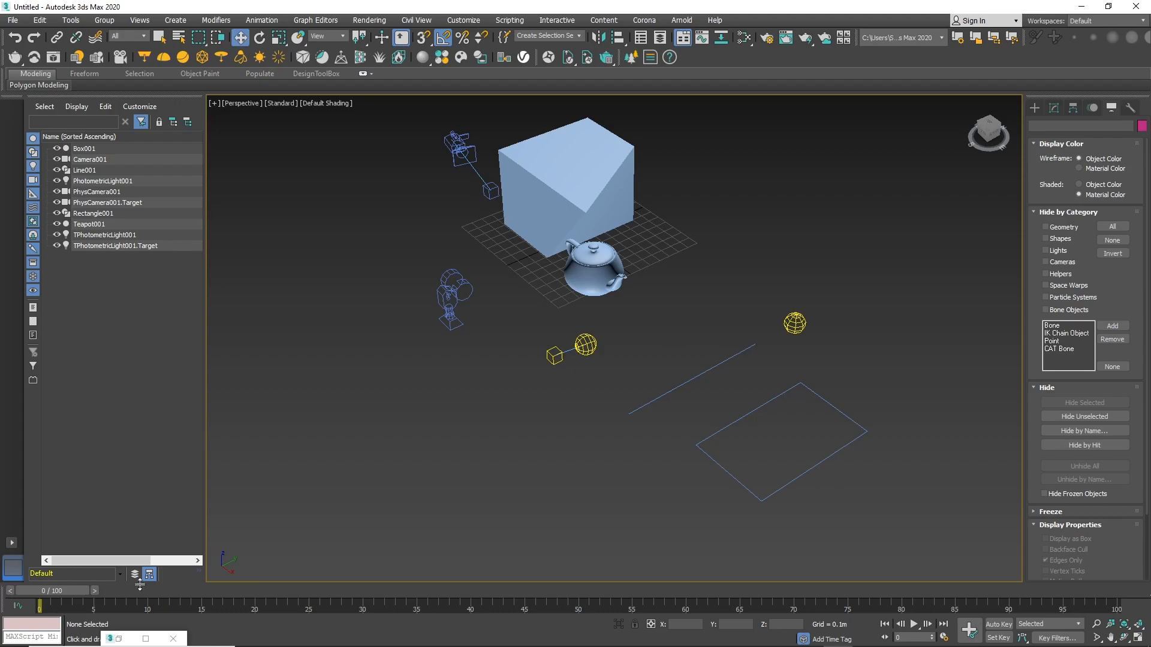
click(914, 625)
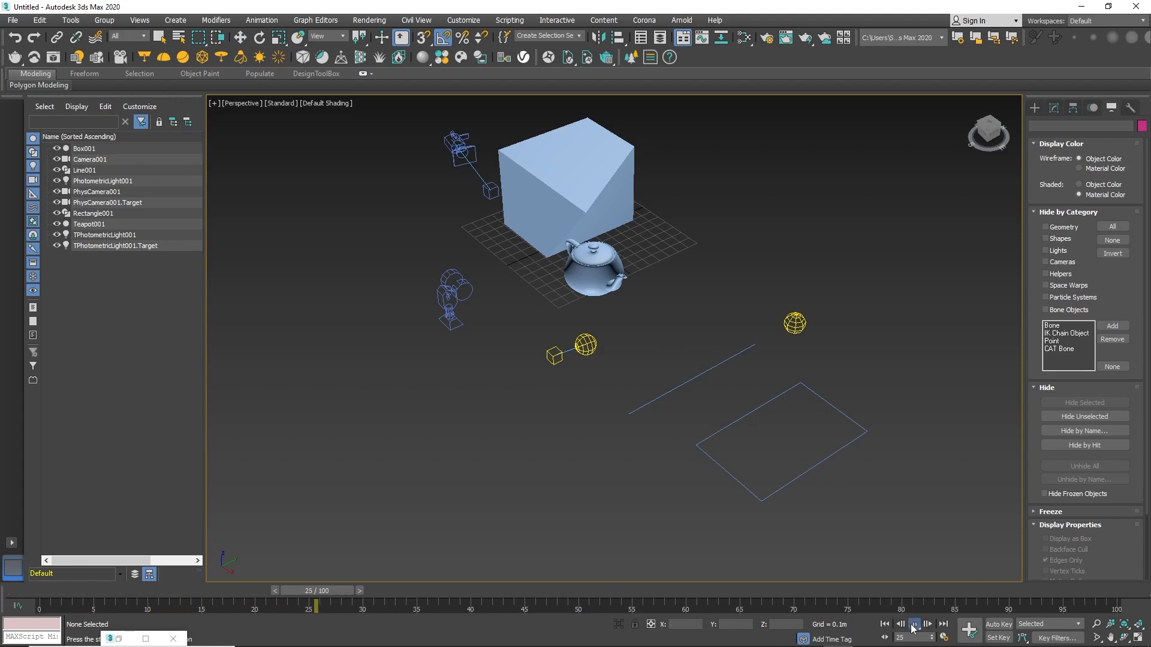
click(912, 628)
drag(656, 589, 45, 590)
Select the box and switch Auto Key on.
middle_drag(474, 384, 533, 418)
click(615, 272)
middle_drag(615, 273, 462, 344)
scroll(638, 321, up, 1)
alt+middle_drag(715, 319, 756, 473)
click(1005, 625)
alt+middle_drag(863, 527, 812, 515)
middle_drag(601, 438, 564, 463)
alt+middle_drag(657, 333, 623, 372)
At frame 80, move the box toward the left to record its animation, then switch Auto Key off.
drag(46, 594, 892, 592)
alt+middle_drag(779, 510, 747, 471)
drag(702, 319, 152, 370)
scroll(516, 339, down, 2)
middle_drag(517, 339, 595, 335)
mouse_move(594, 336)
alt+middle_down()
mouse_move(608, 337)
mouse_move(605, 354)
alt+middle_up()
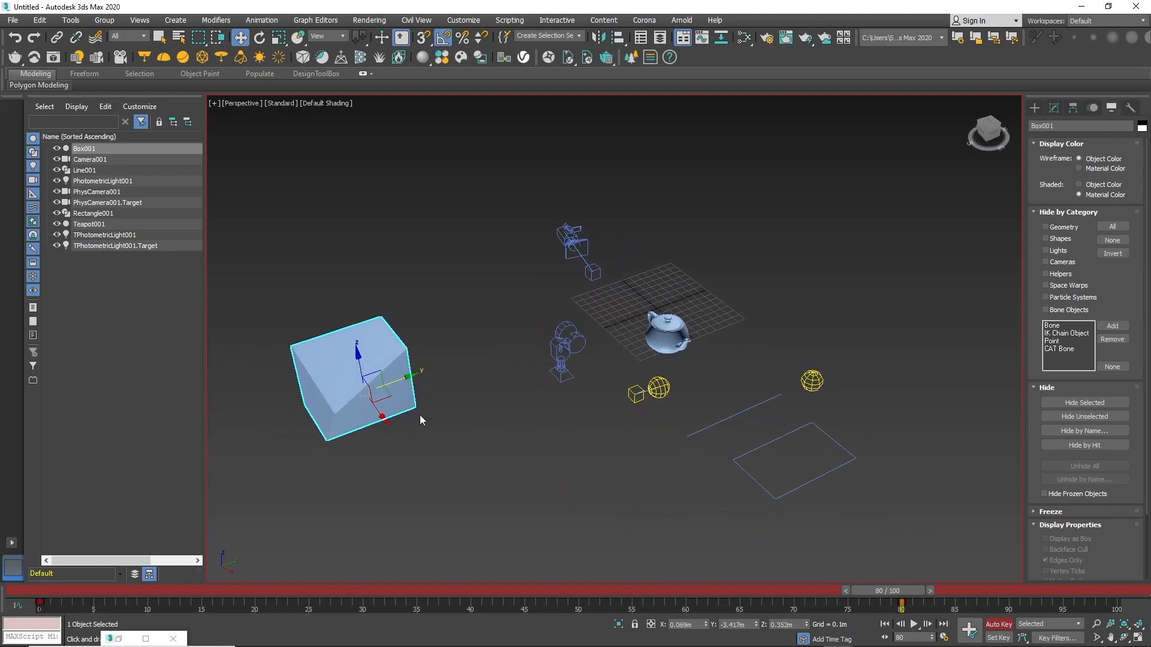
middle_drag(420, 417, 449, 467)
click(999, 624)
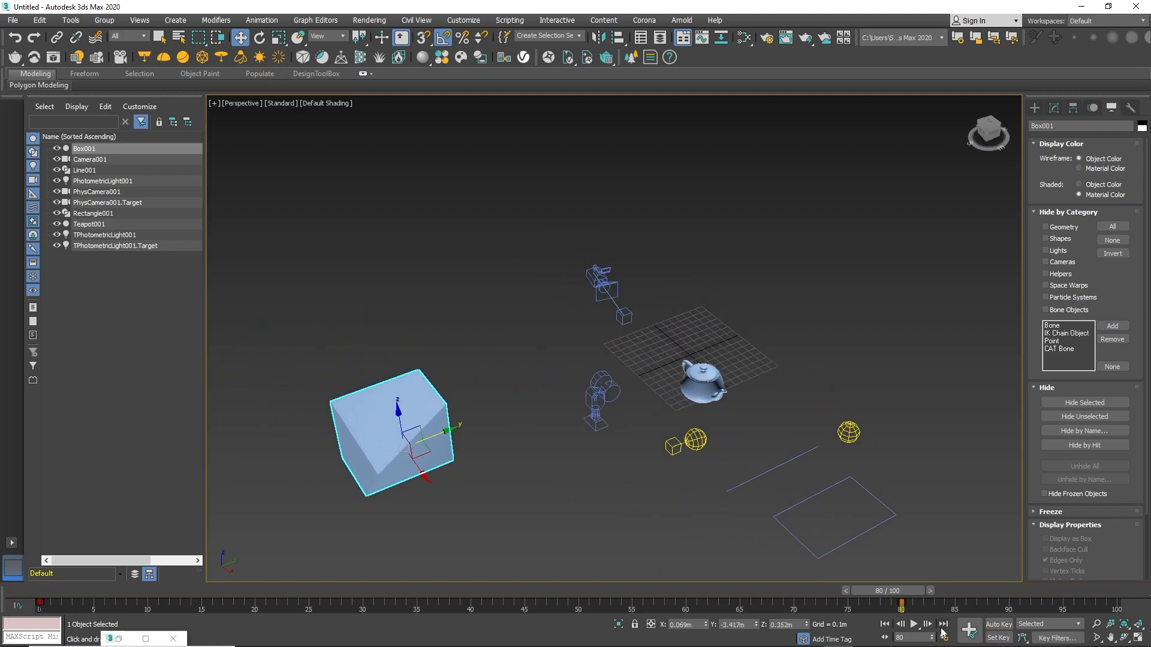
Play and stop the box animation, then return the time slider to frame 0.
click(914, 626)
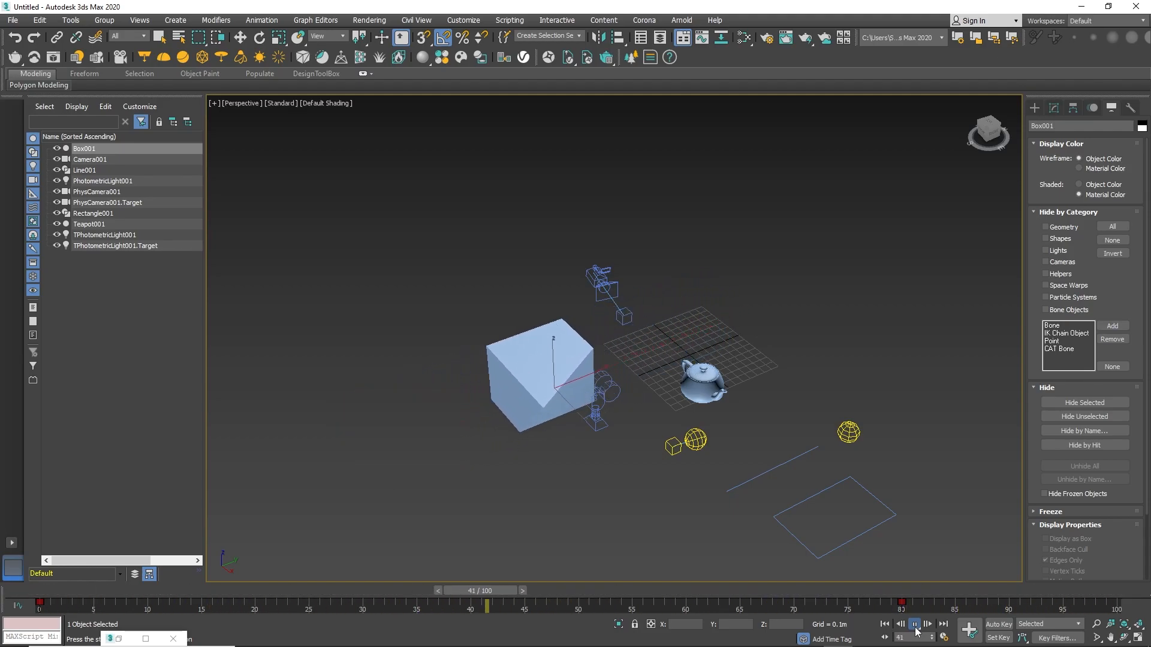
click(915, 625)
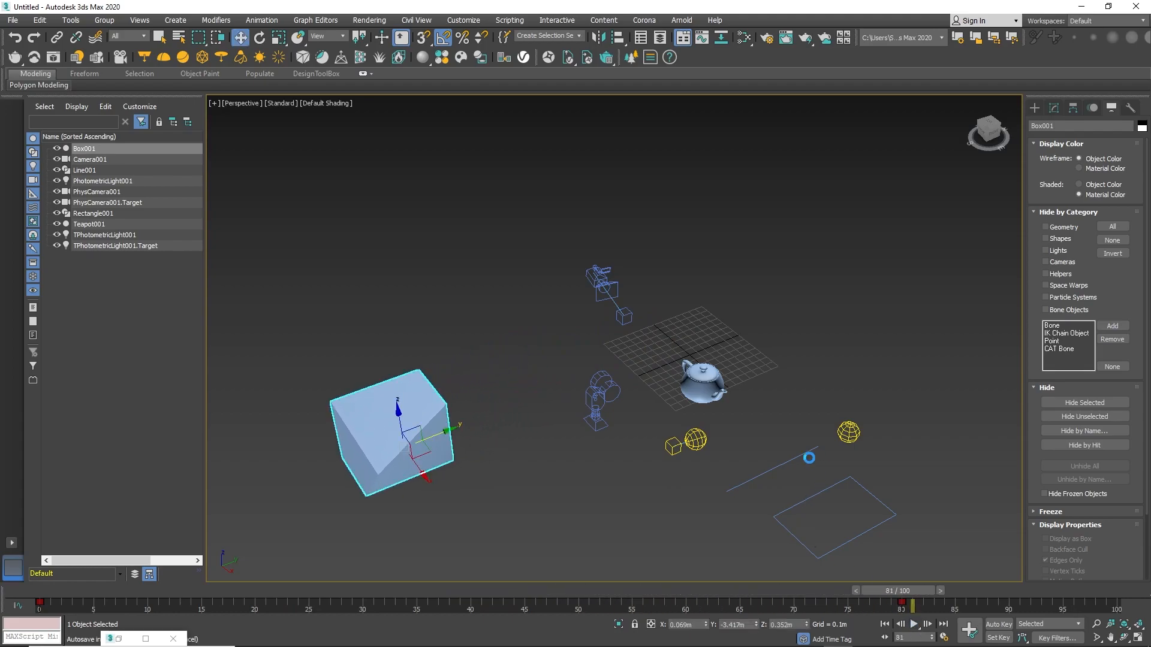
drag(909, 592, 45, 599)
Select the teapot and, with Auto Key on at frame 80, rotate it about 40 degrees around Z.
alt+middle_drag(821, 447, 668, 455)
scroll(740, 428, up, 5)
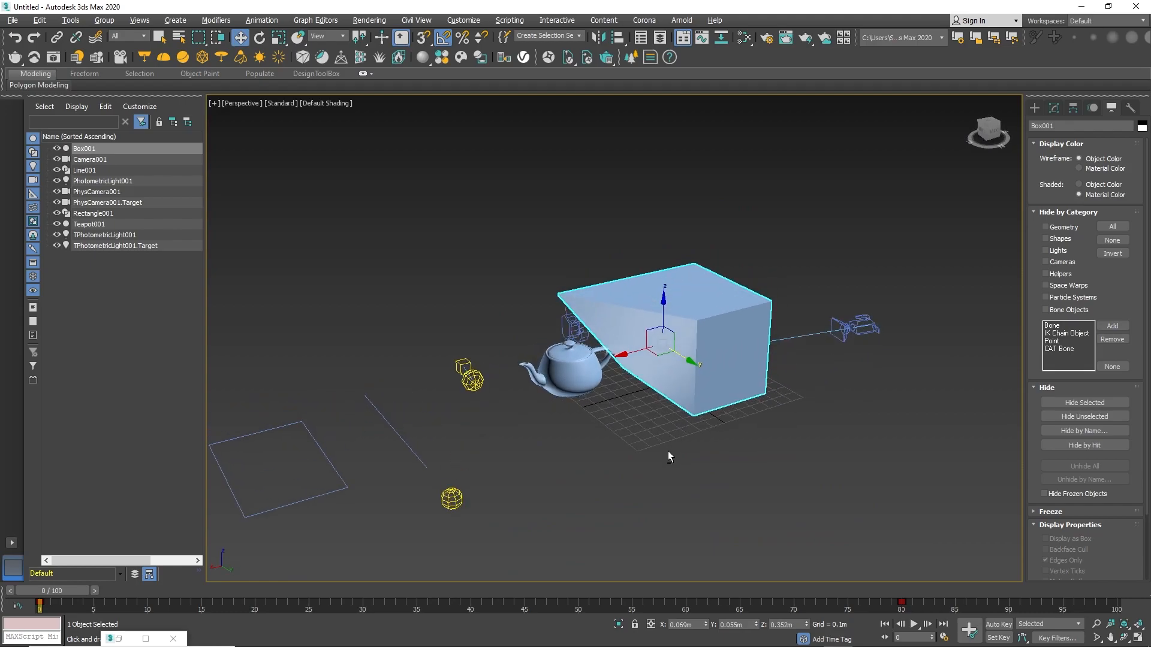
alt+middle_drag(728, 412, 743, 432)
click(558, 360)
alt+middle_drag(570, 371, 657, 422)
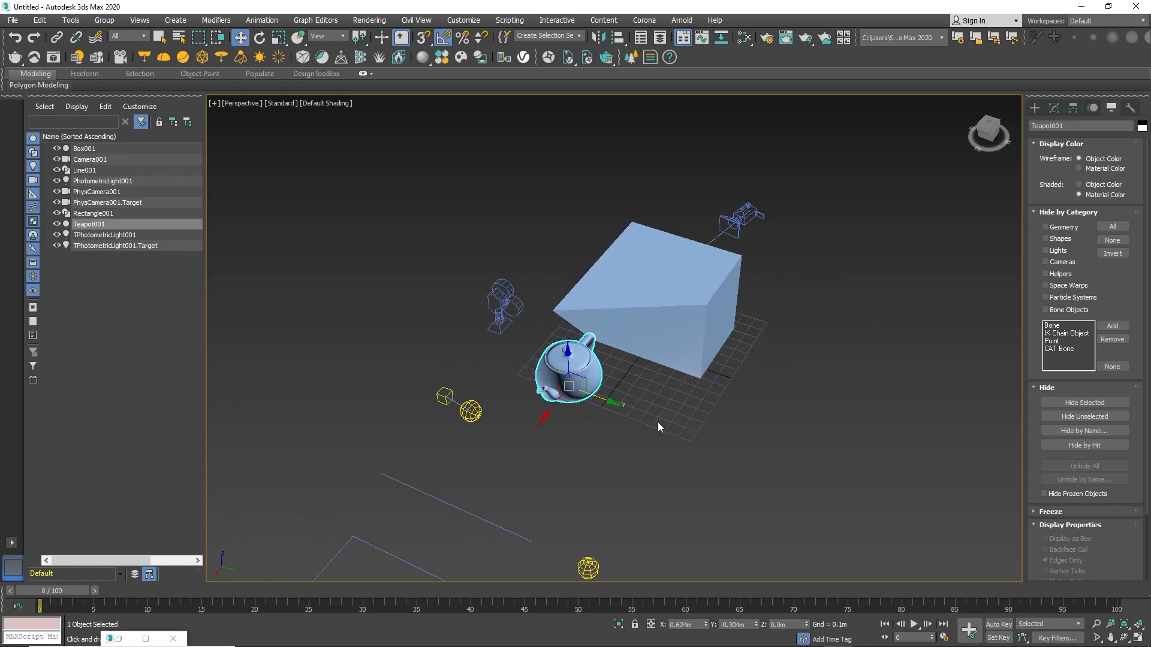
key(e)
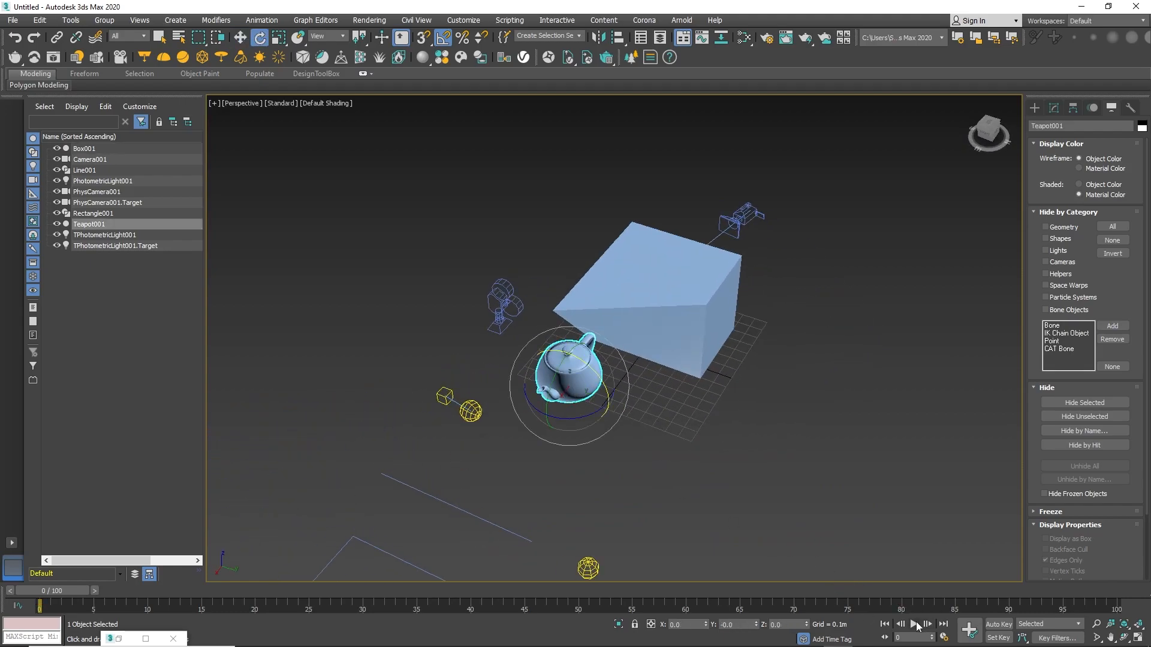
drag(57, 593, 908, 602)
click(999, 623)
key(e)
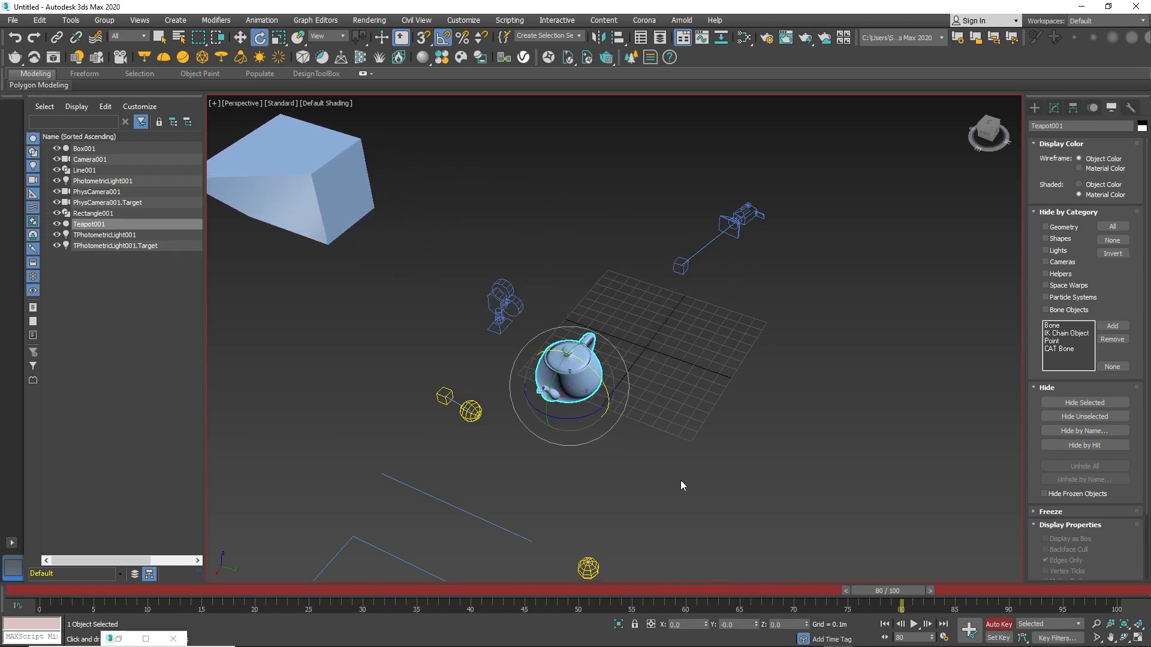
drag(534, 440, 817, 437)
click(995, 624)
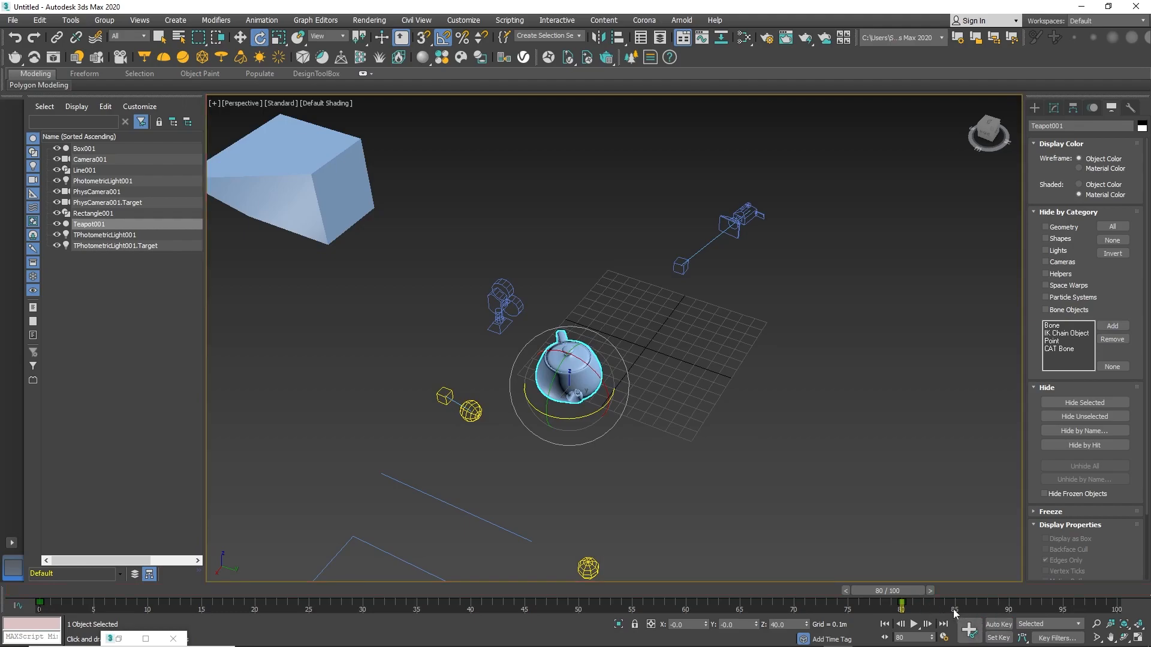
Lock the selection, play and stop the teapot rotation animation, then unlock the selection.
drag(908, 594, 62, 593)
key(space)
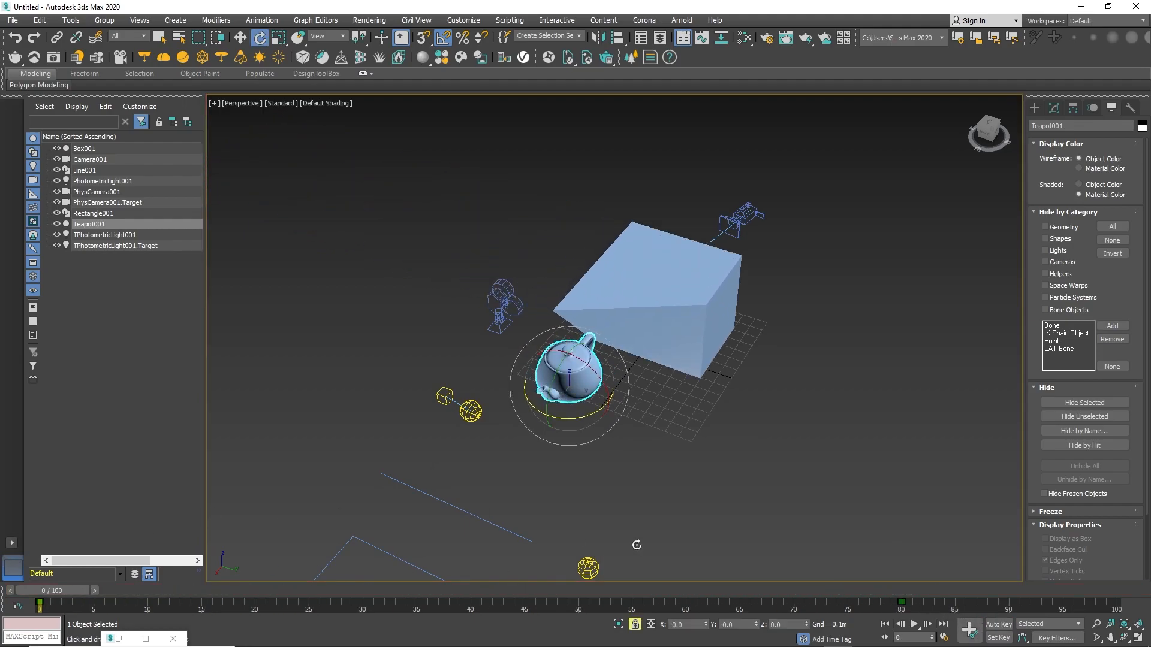
click(914, 625)
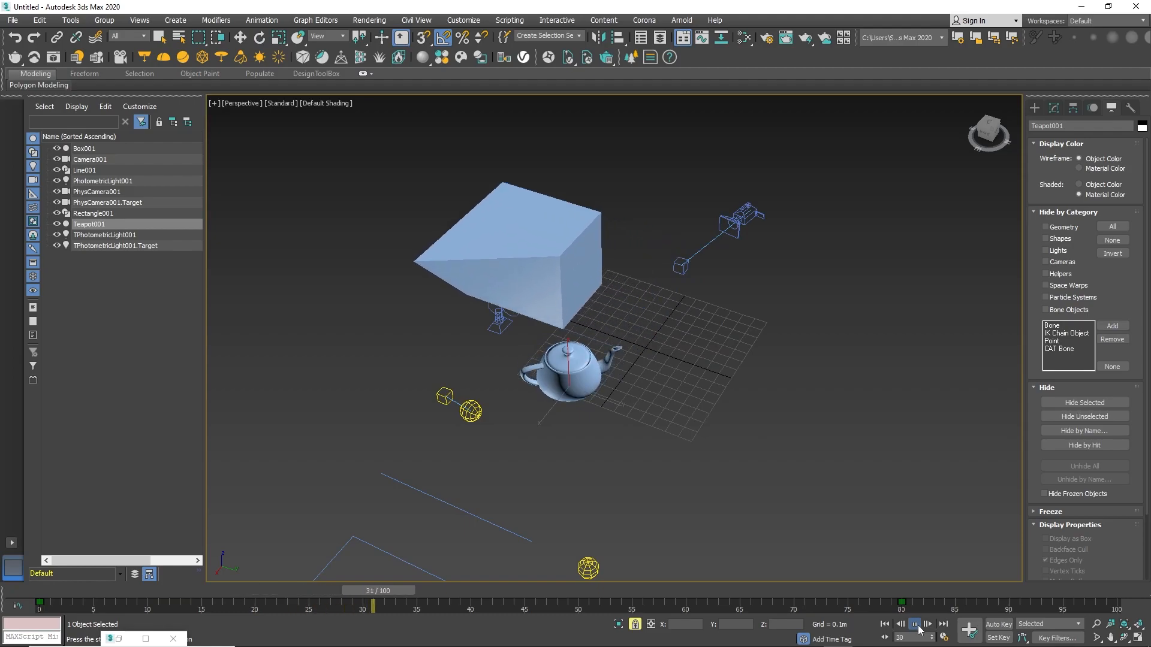
click(915, 624)
key(e)
click(635, 624)
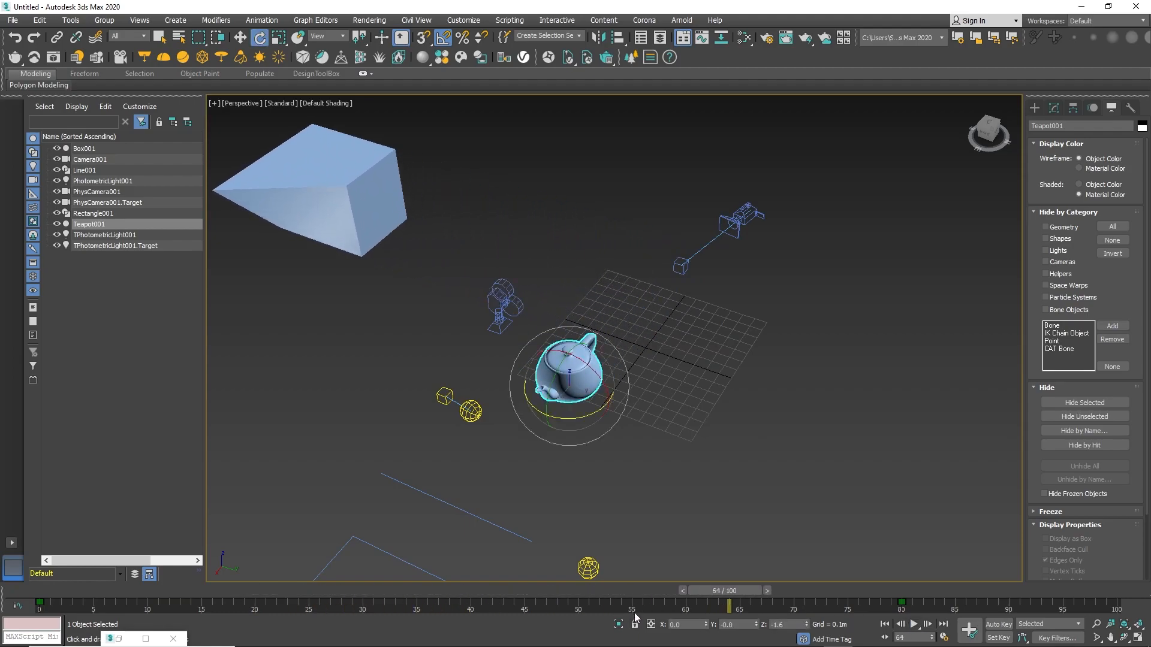
Select the photometric light with the Move tool and examine its XYZ coordinate fields.
scroll(658, 465, down, 3)
alt+middle_drag(659, 465, 854, 366)
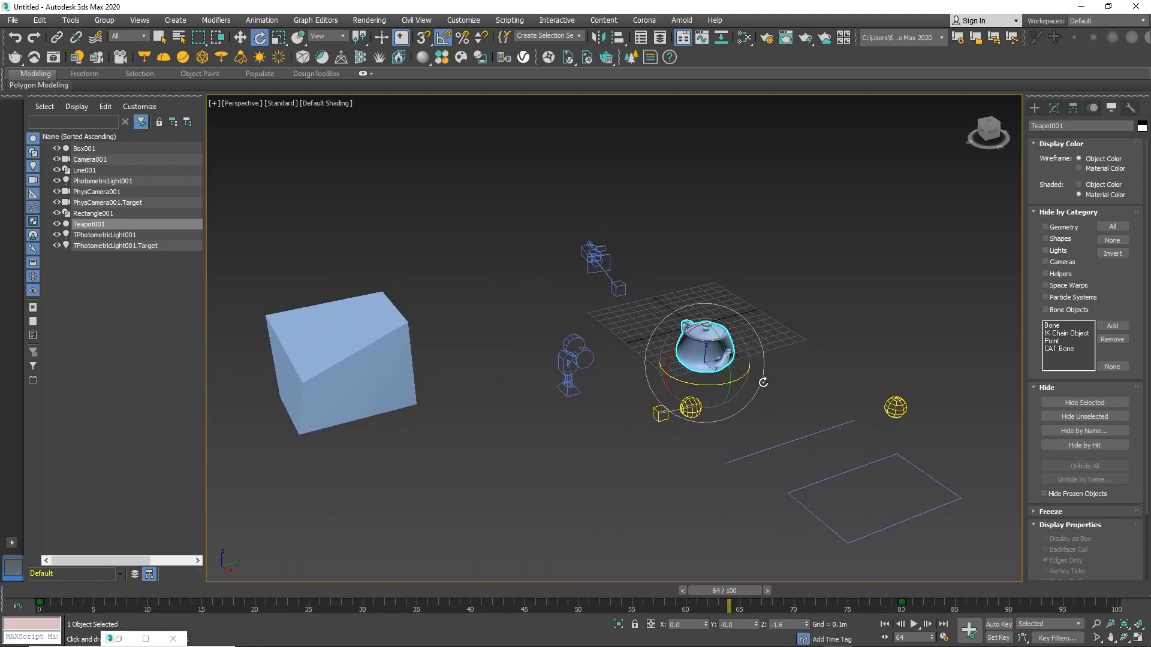
click(859, 366)
click(886, 402)
middle_drag(886, 402, 843, 368)
key(w)
middle_drag(770, 366, 642, 481)
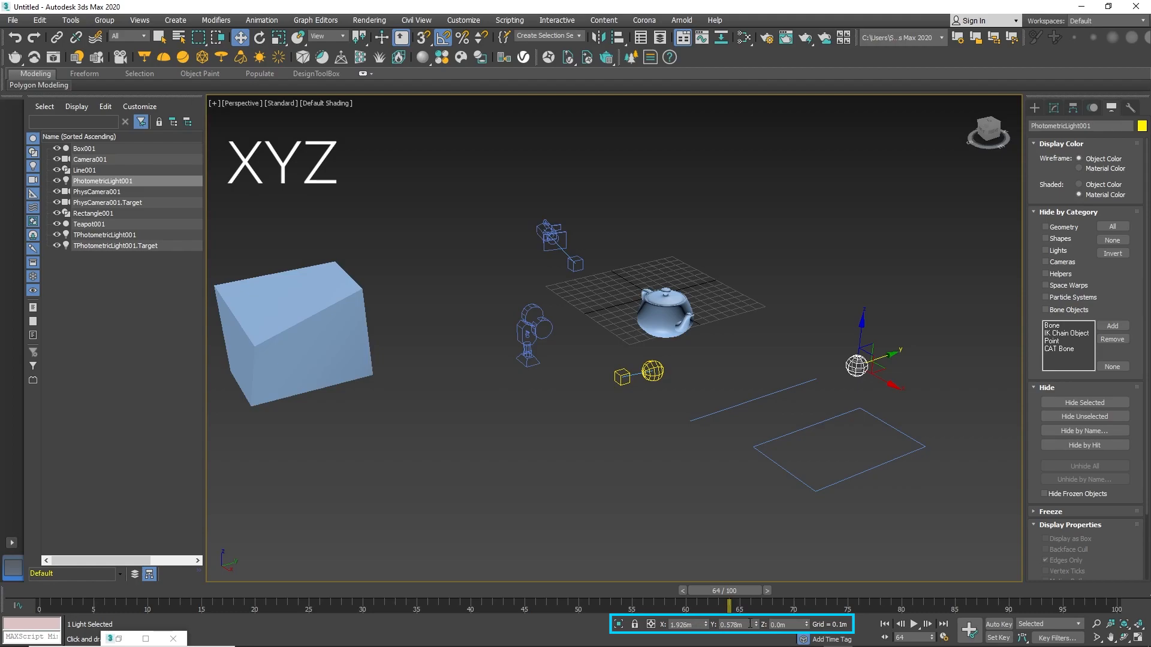
alt+middle_drag(695, 557, 706, 511)
alt+middle_drag(706, 512, 736, 509)
scroll(736, 509, up, 4)
scroll(736, 509, down, 4)
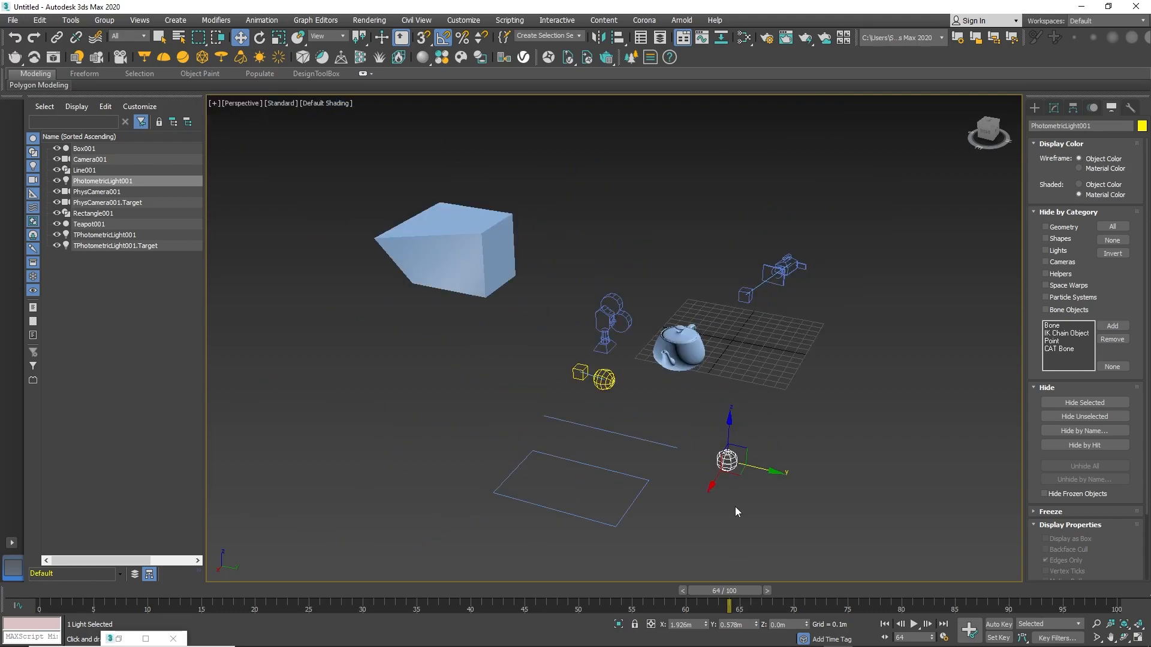
scroll(734, 507, up, 4)
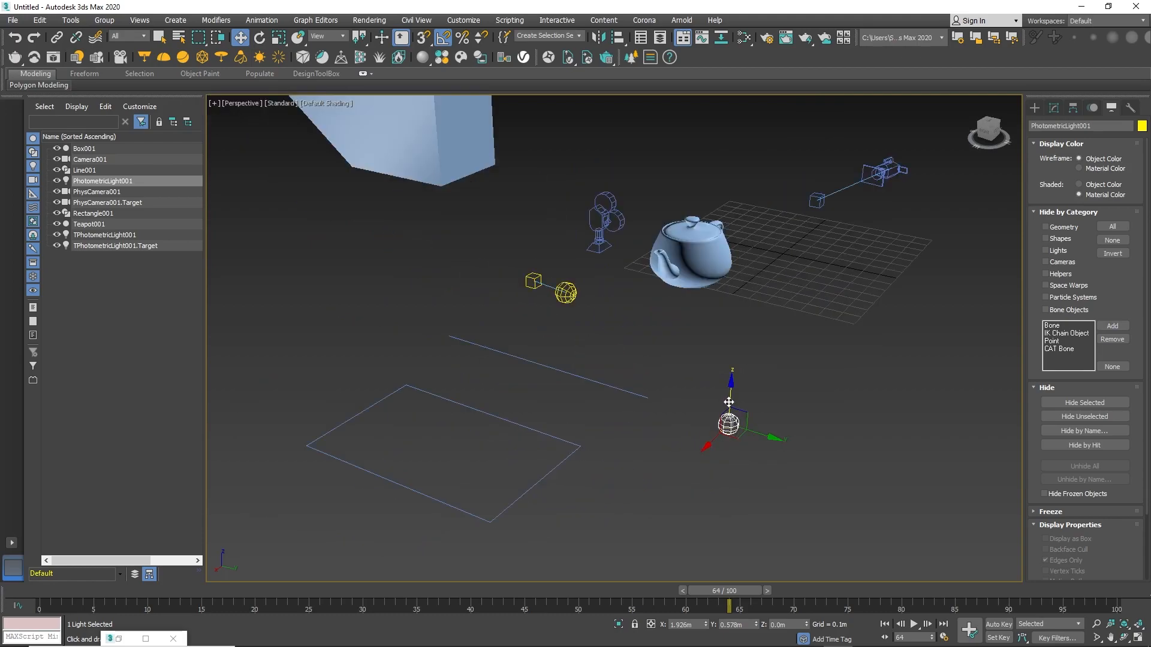
Select the teapot and try lifting it along Z, undoing each move.
click(692, 258)
alt+middle_drag(744, 291, 767, 347)
middle_drag(767, 347, 651, 386)
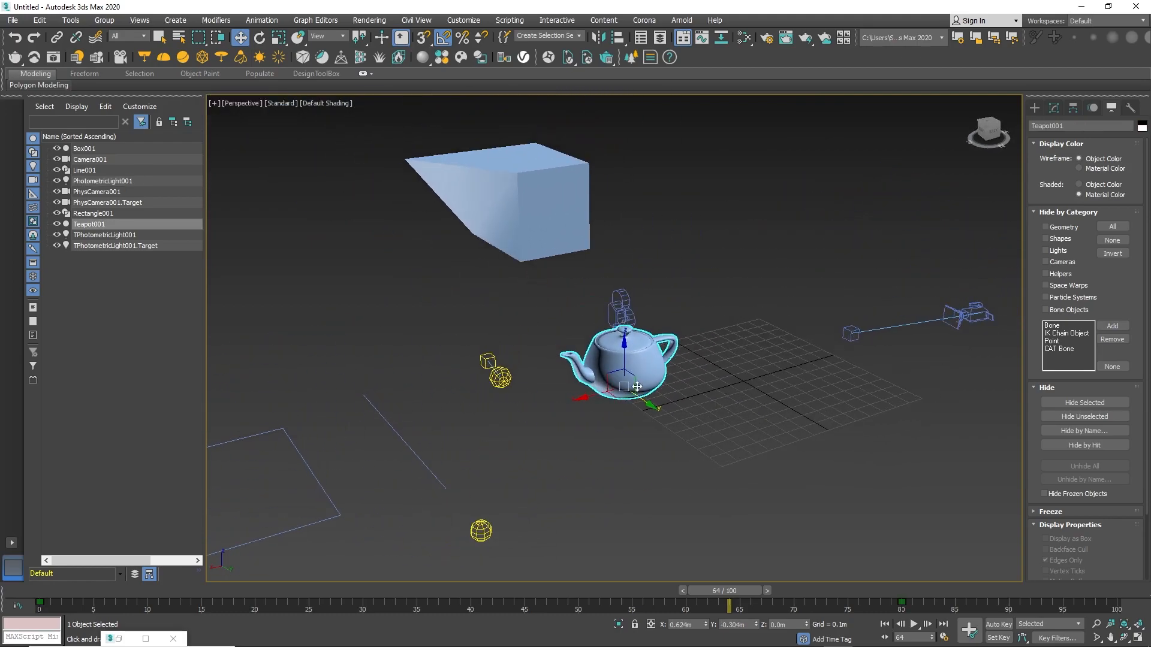
drag(623, 362, 624, 168)
key(ctrl+z)
middle_drag(670, 326, 736, 340)
alt+middle_drag(736, 340, 721, 296)
drag(692, 358, 703, 163)
key(ctrl+z)
Lift the teapot along Z again and undo it twice.
alt+middle_drag(730, 283, 725, 331)
drag(695, 367, 703, 163)
key(ctrl+z)
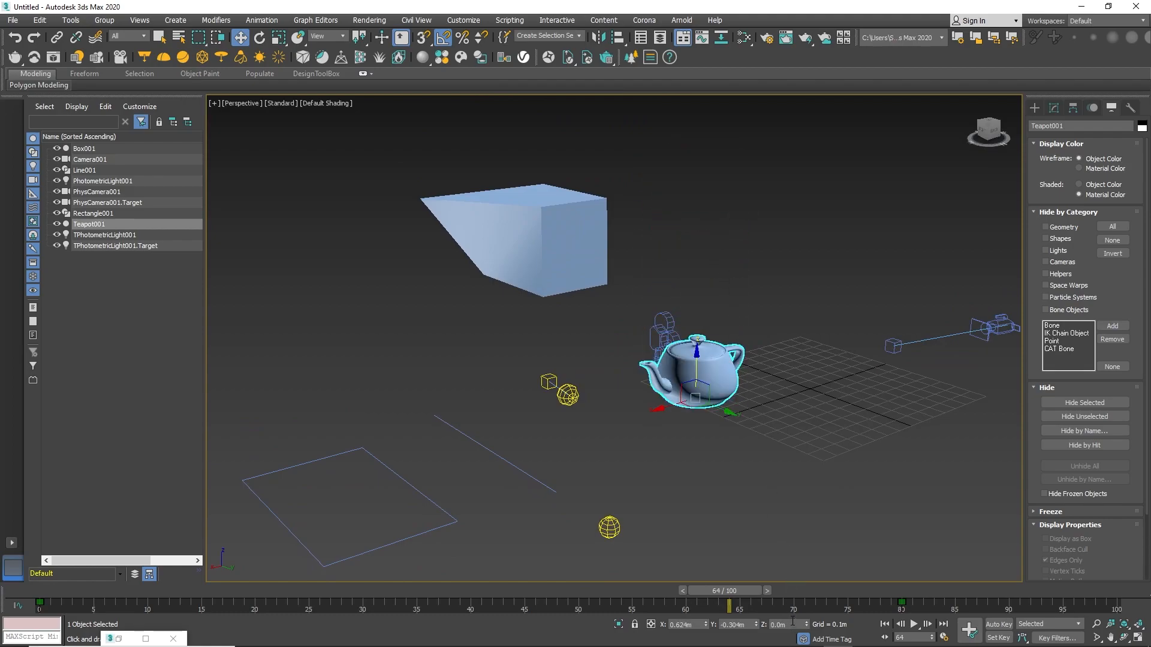
drag(694, 372, 699, 144)
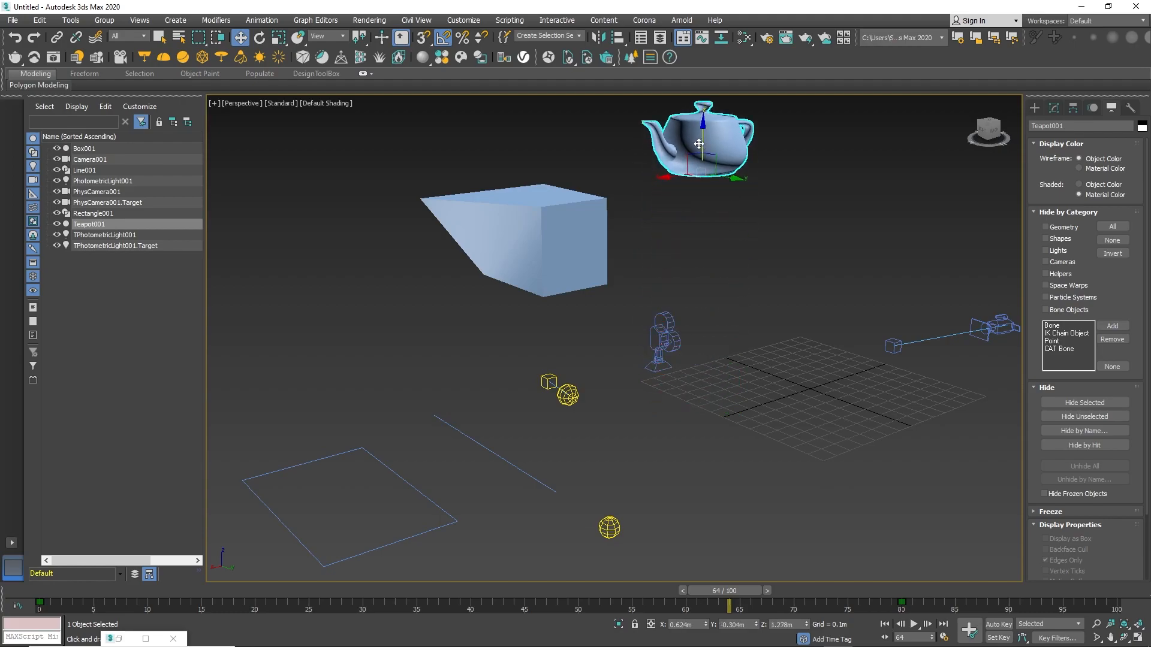
key(ctrl+z)
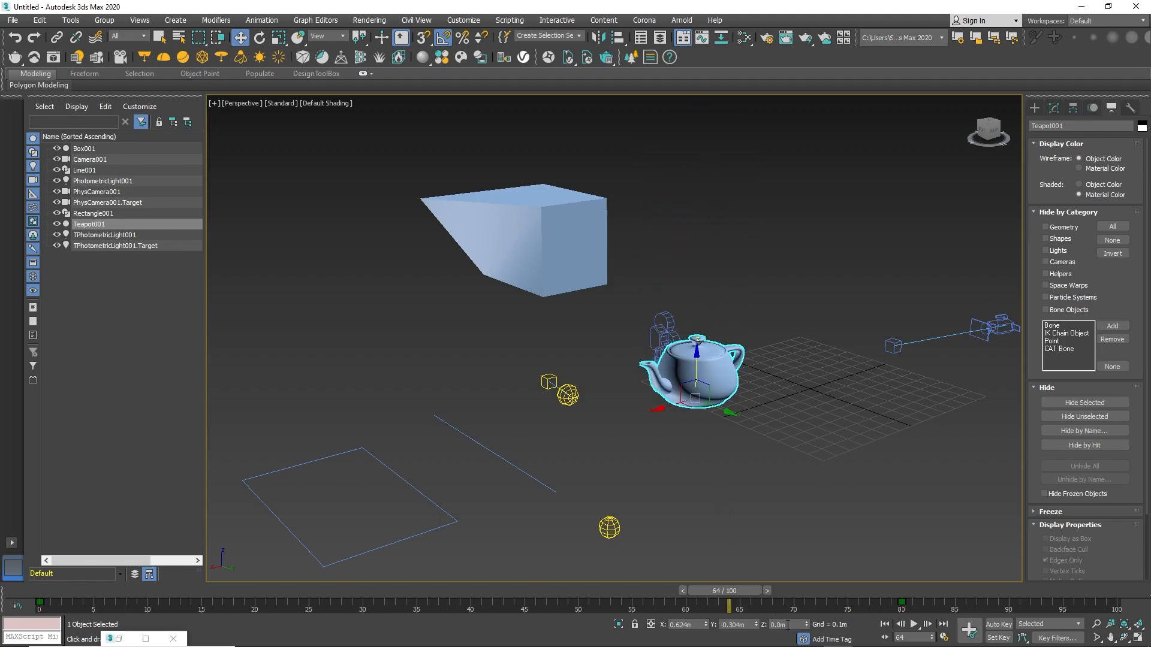
Set the teapot's Z coordinate to 1 m, then back to 0 m.
mouse_move(696, 371)
alt+middle_down()
mouse_move(683, 373)
mouse_move(694, 381)
alt+middle_up()
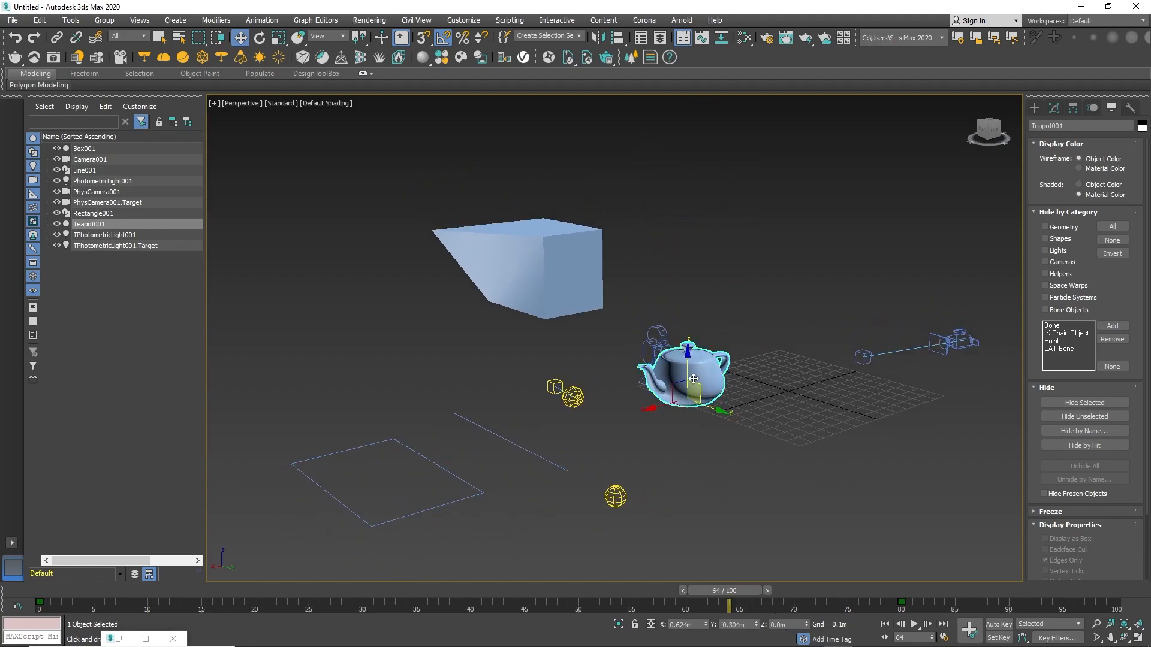
click(780, 624)
key(Return)
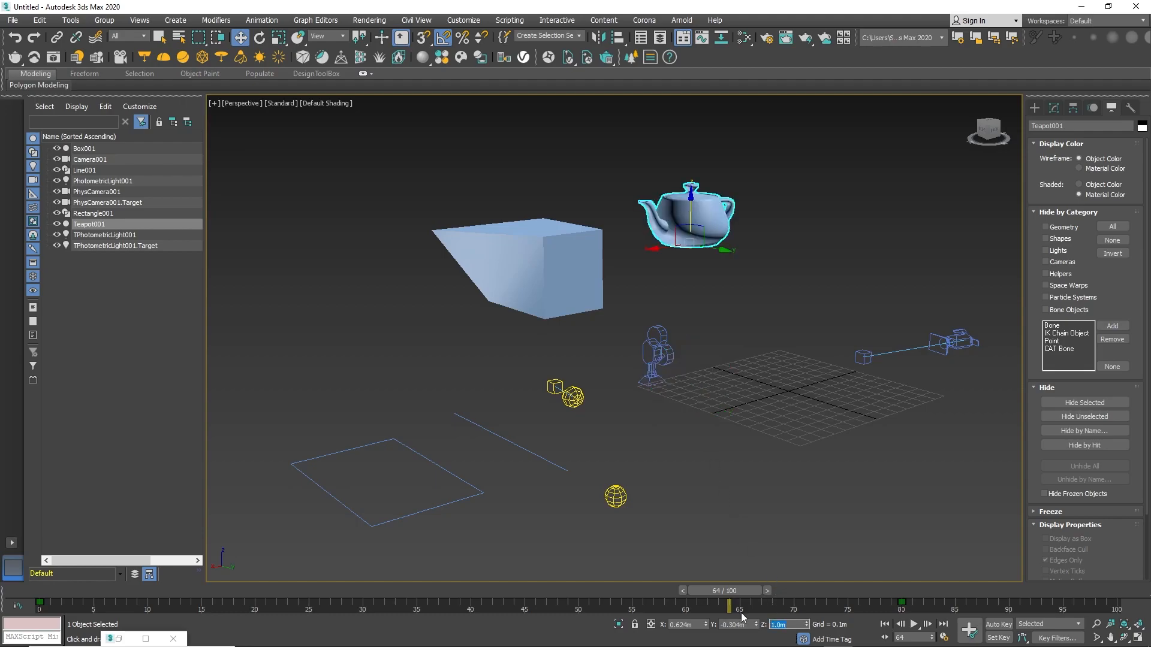
text(0)
key(Return)
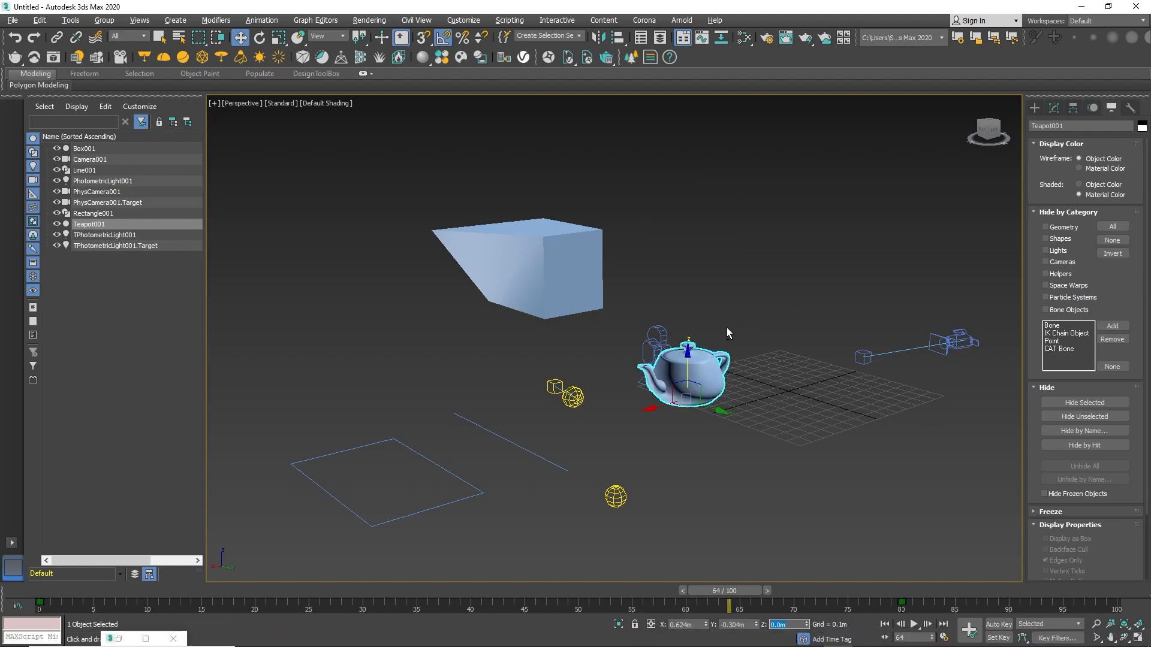
Try dragging the teapot sideways, undoing the moves.
alt+middle_drag(729, 327, 660, 403)
drag(660, 403, 581, 407)
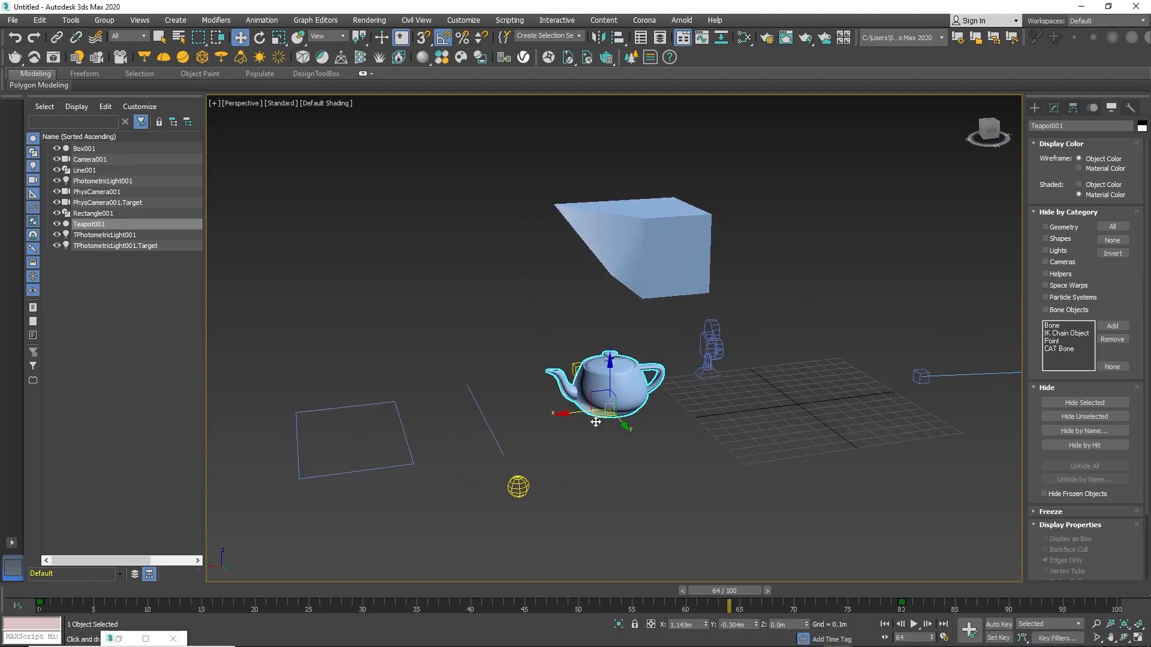
key(ctrl+z)
drag(698, 417, 755, 481)
key(ctrl+z)
drag(707, 419, 792, 508)
Set the teapot's X and Y coordinates to 0 m to center it at the origin.
click(715, 625)
text(0)
key(Return)
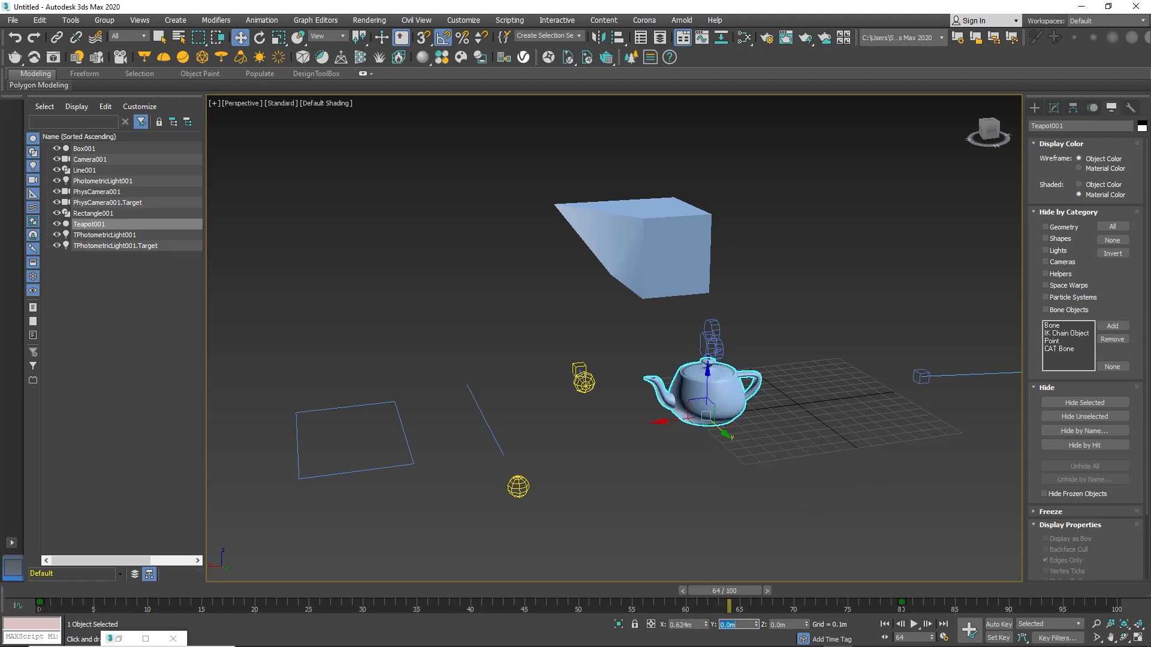
click(697, 625)
text(0)
key(Return)
scroll(830, 393, up, 1)
middle_drag(824, 403, 639, 448)
scroll(757, 455, up, 3)
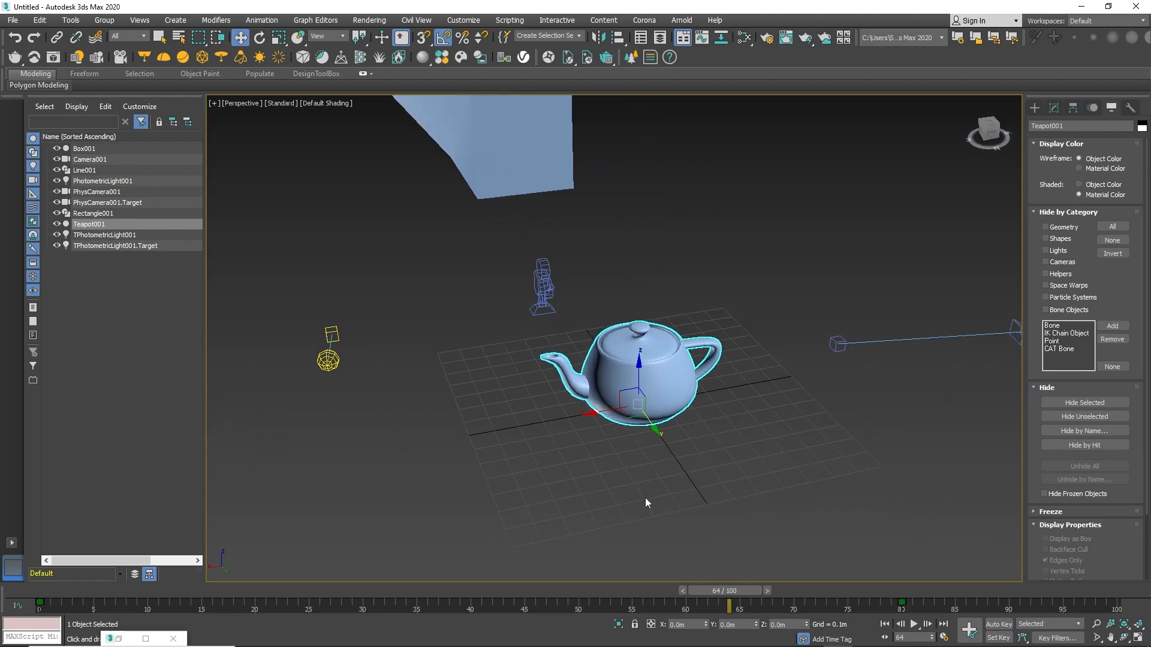
alt+middle_drag(688, 481, 799, 449)
scroll(735, 458, down, 3)
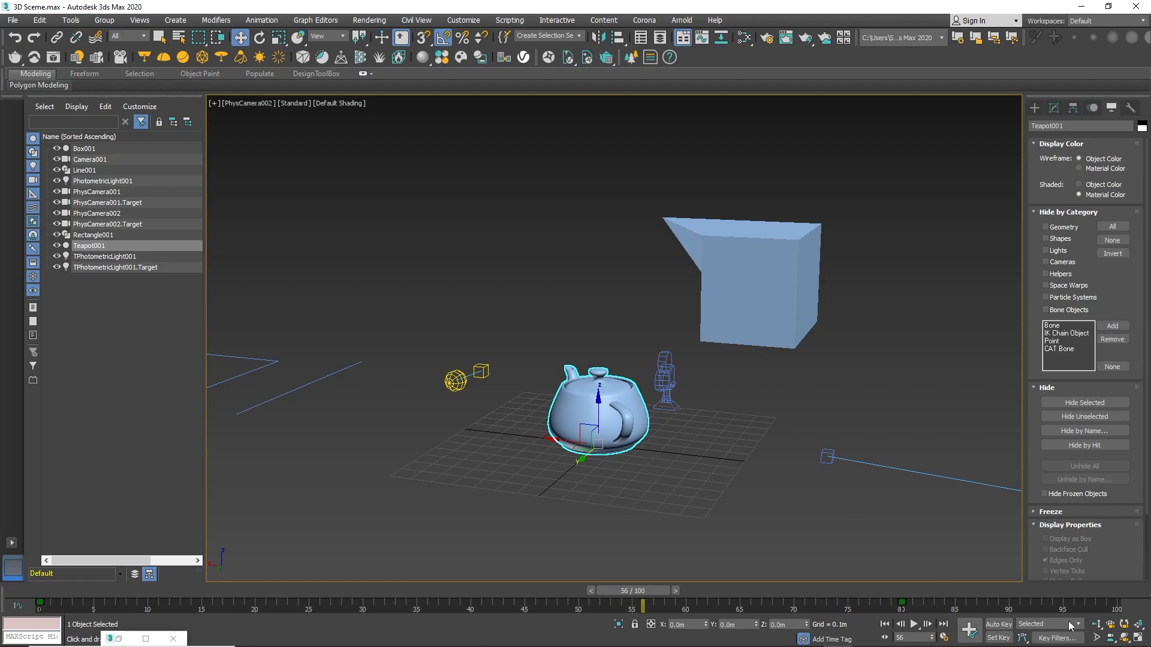
Switch the viewport to the Camera001 view.
click(249, 103)
mouse_move(336, 115)
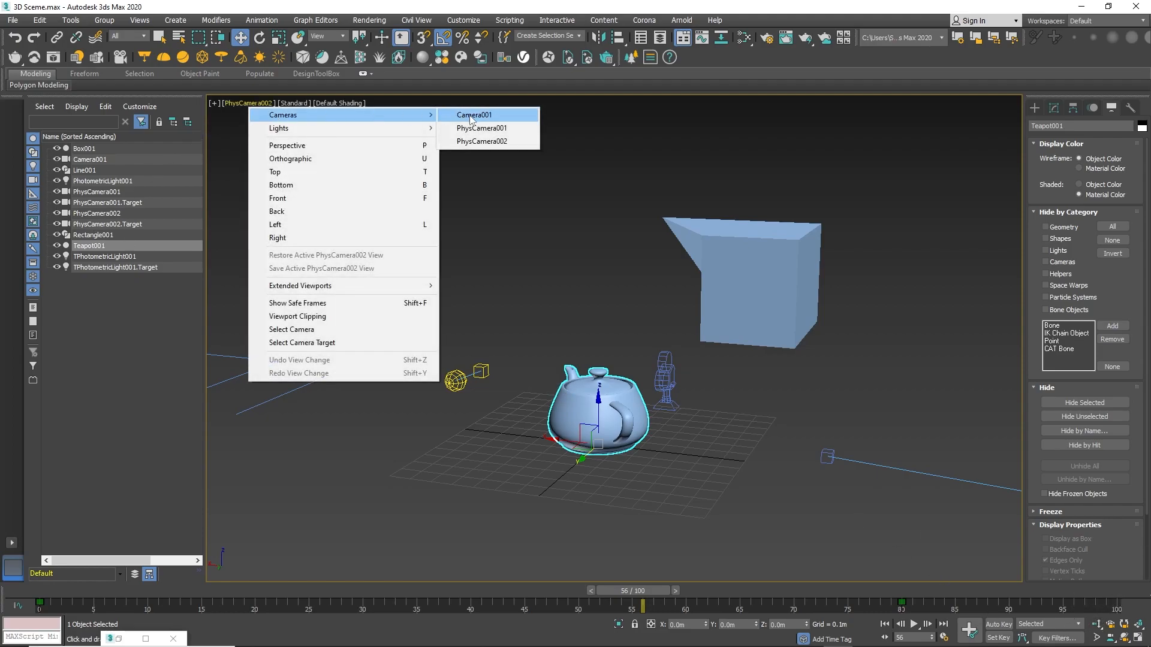
click(471, 117)
Switch the viewport to the PhysCamera002 view and dolly the camera closer to the teapot.
click(248, 105)
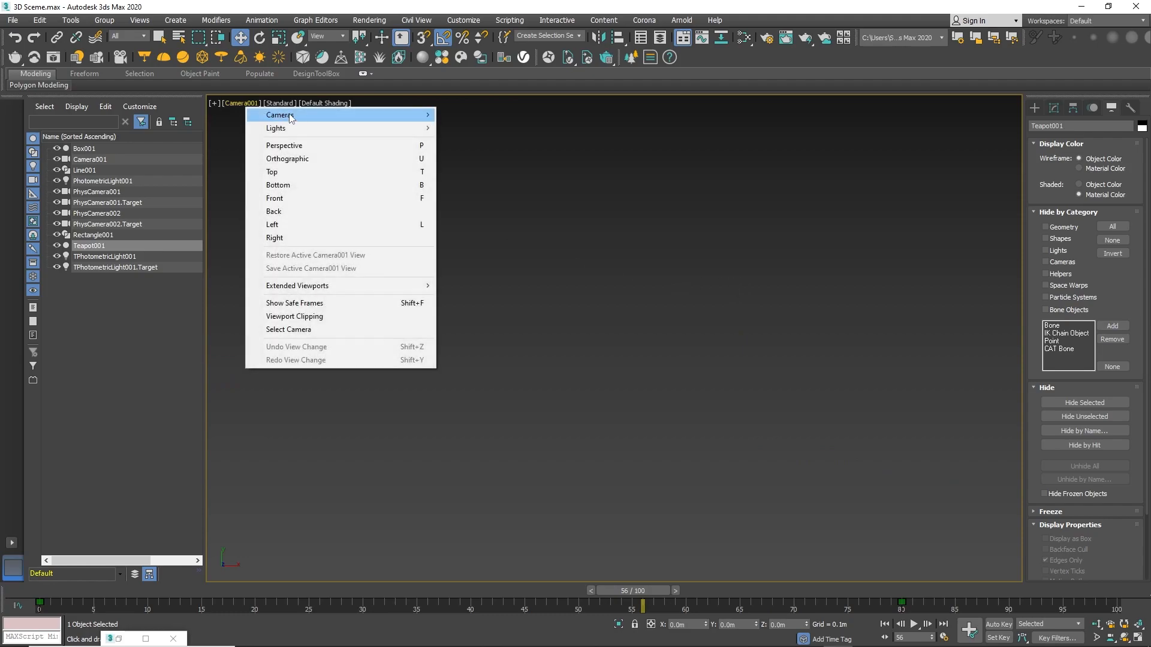
mouse_move(303, 116)
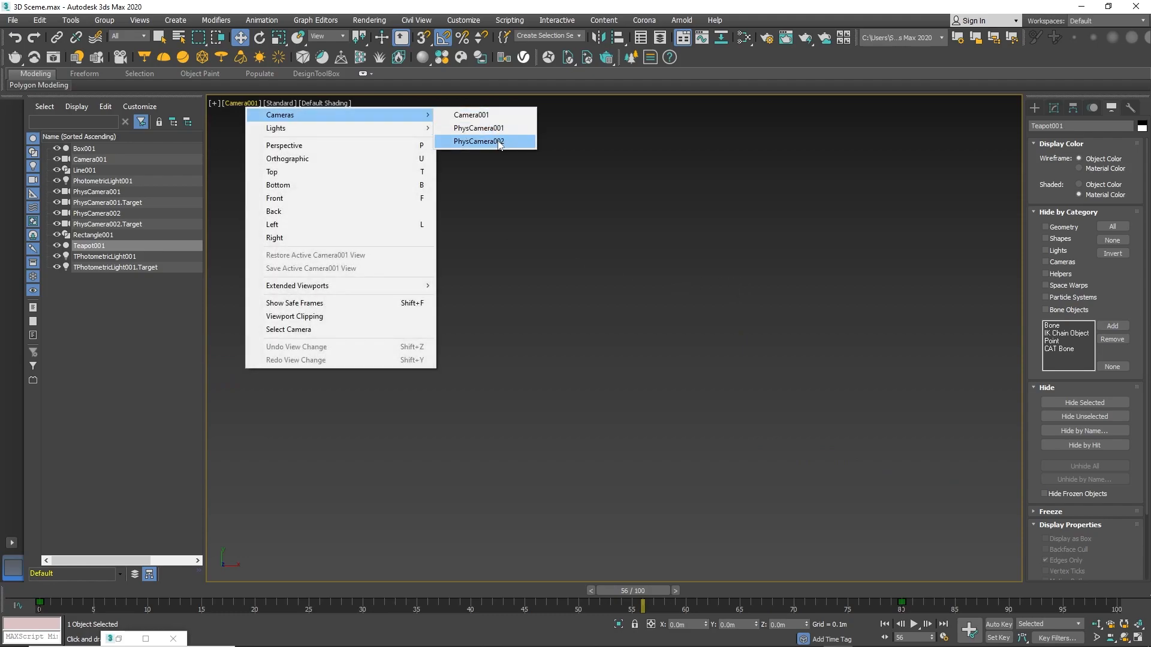
click(500, 142)
click(1099, 624)
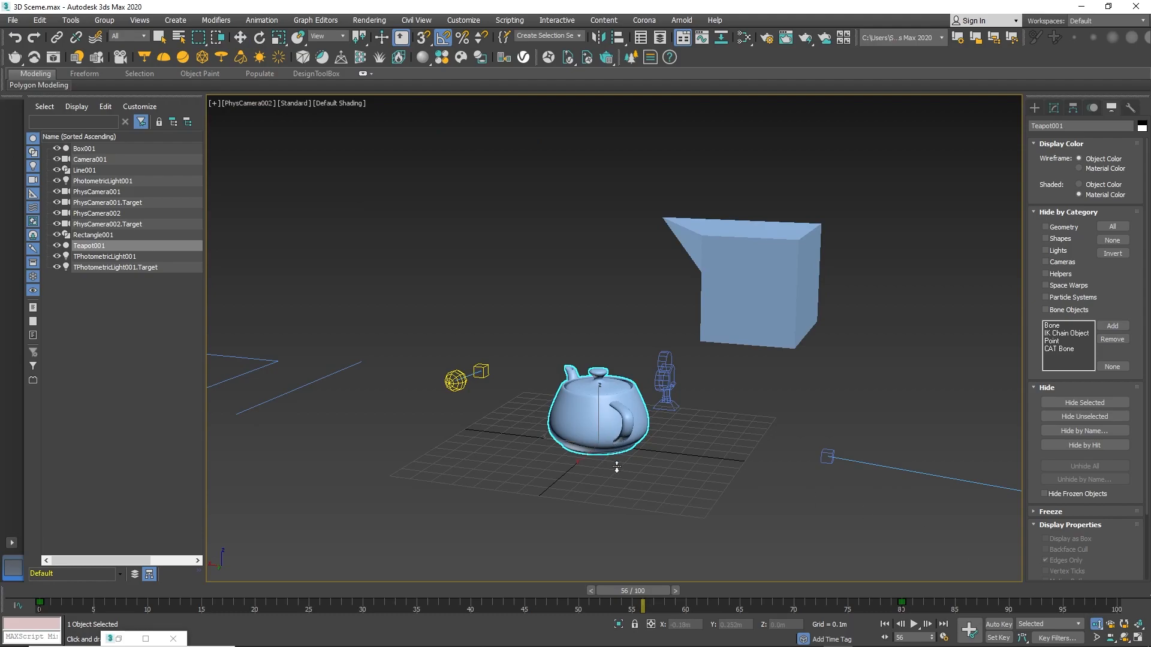
drag(617, 466, 620, 429)
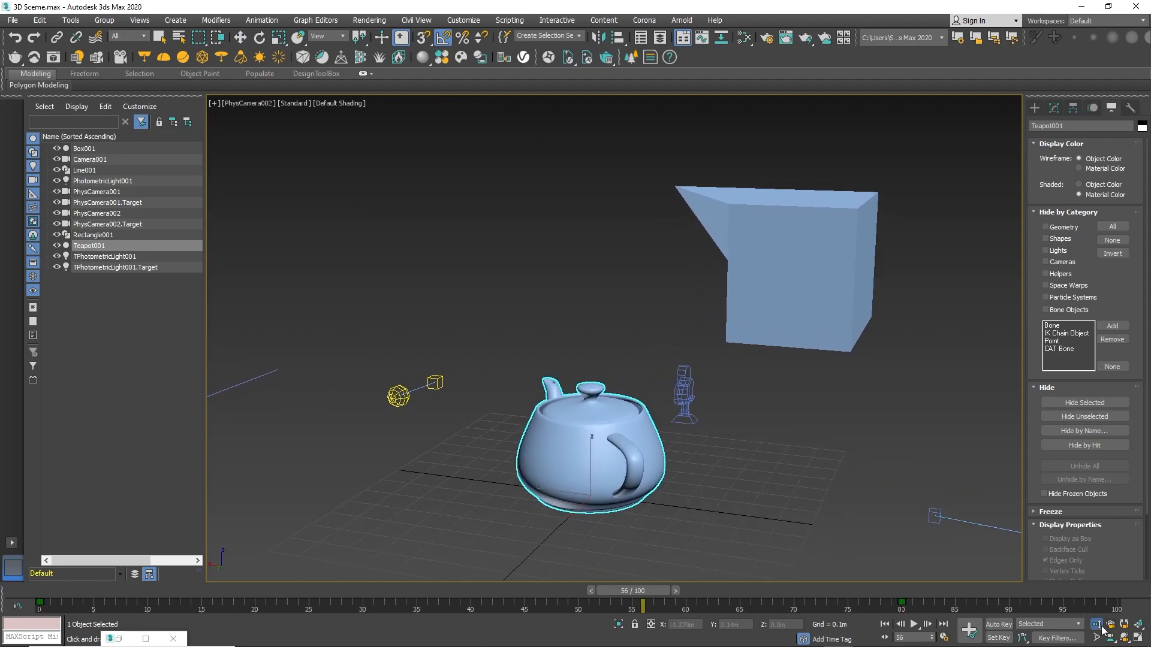
Dolly the PhysCamera002 camera back away from the teapot, then slightly closer again.
drag(705, 434, 704, 483)
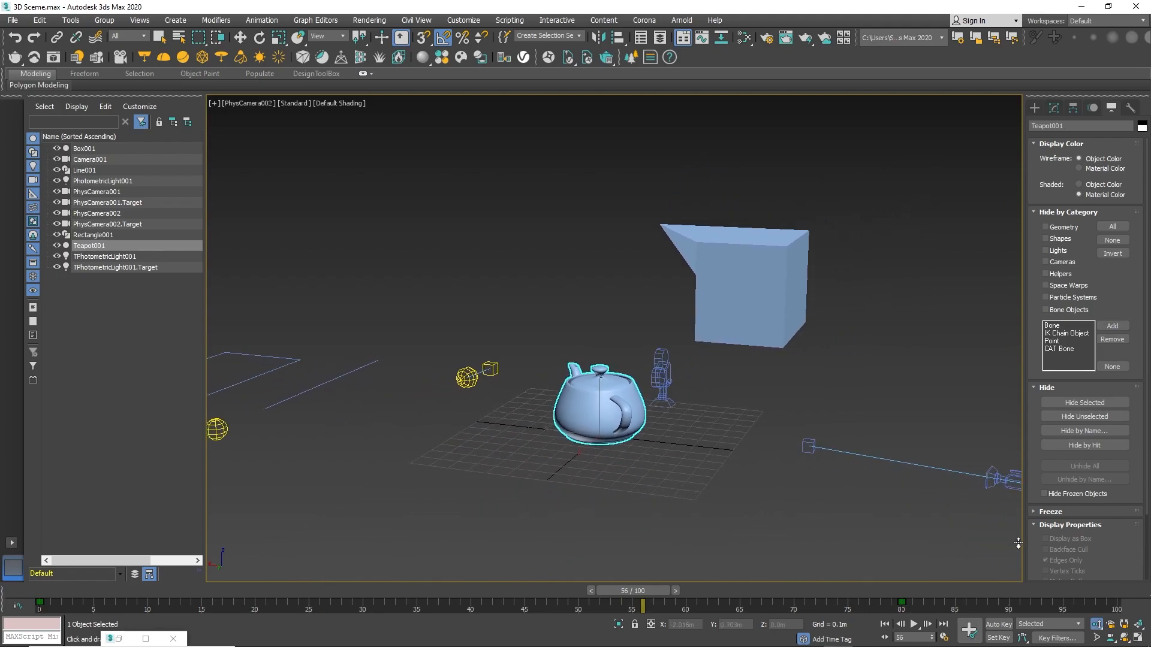
click(1097, 639)
drag(645, 430, 650, 407)
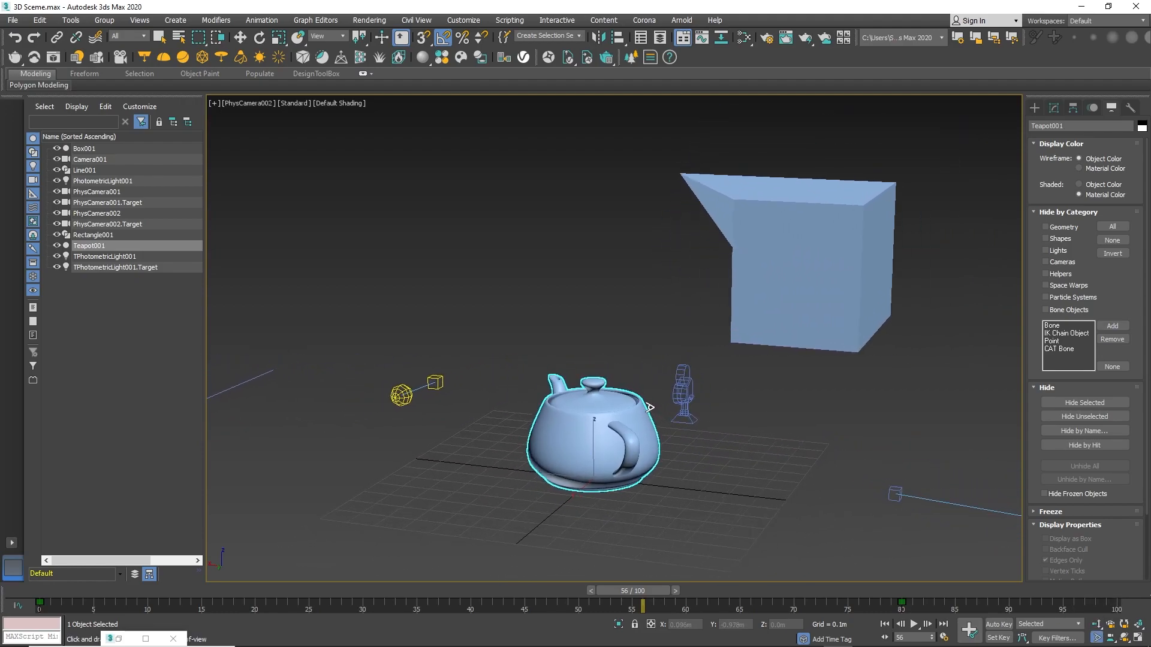
Orbit the PhysCamera002 camera around the teapot to view the scene from a different angle.
click(1125, 639)
drag(629, 450, 752, 482)
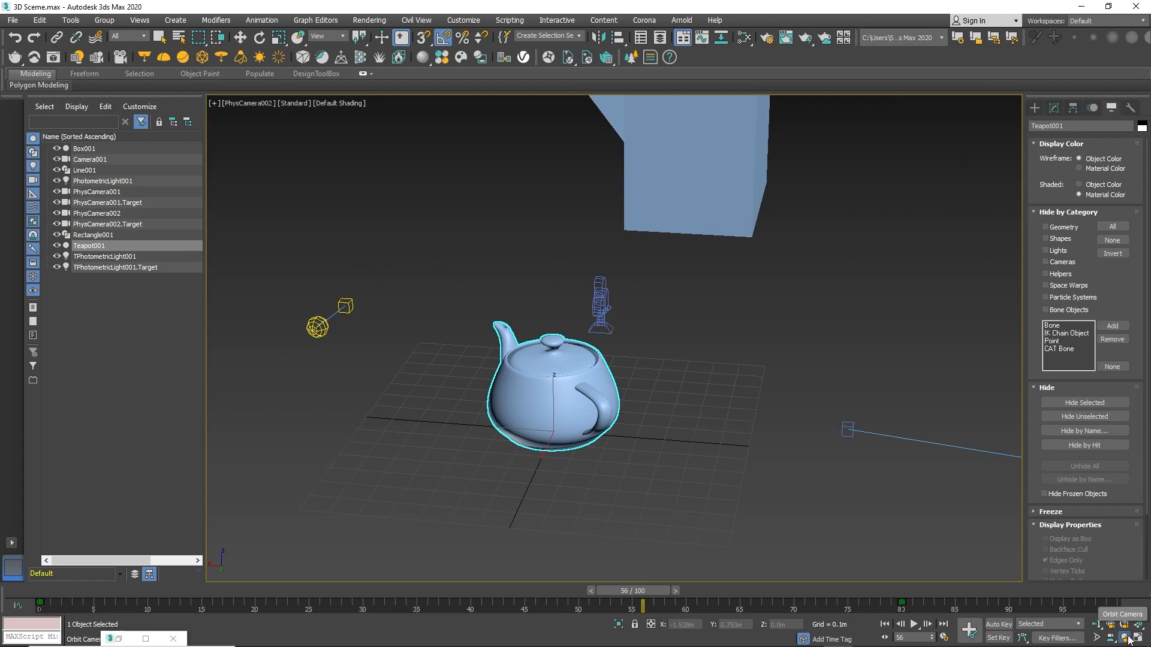
drag(655, 462, 656, 450)
right_click(657, 450)
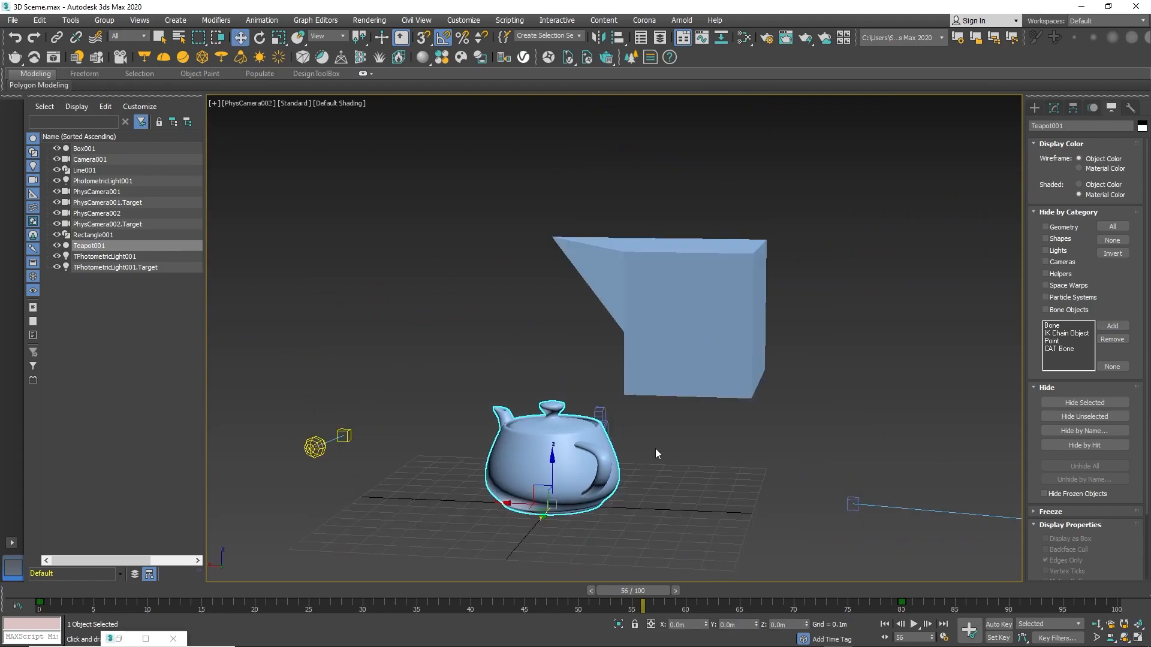
middle_drag(700, 414, 698, 407)
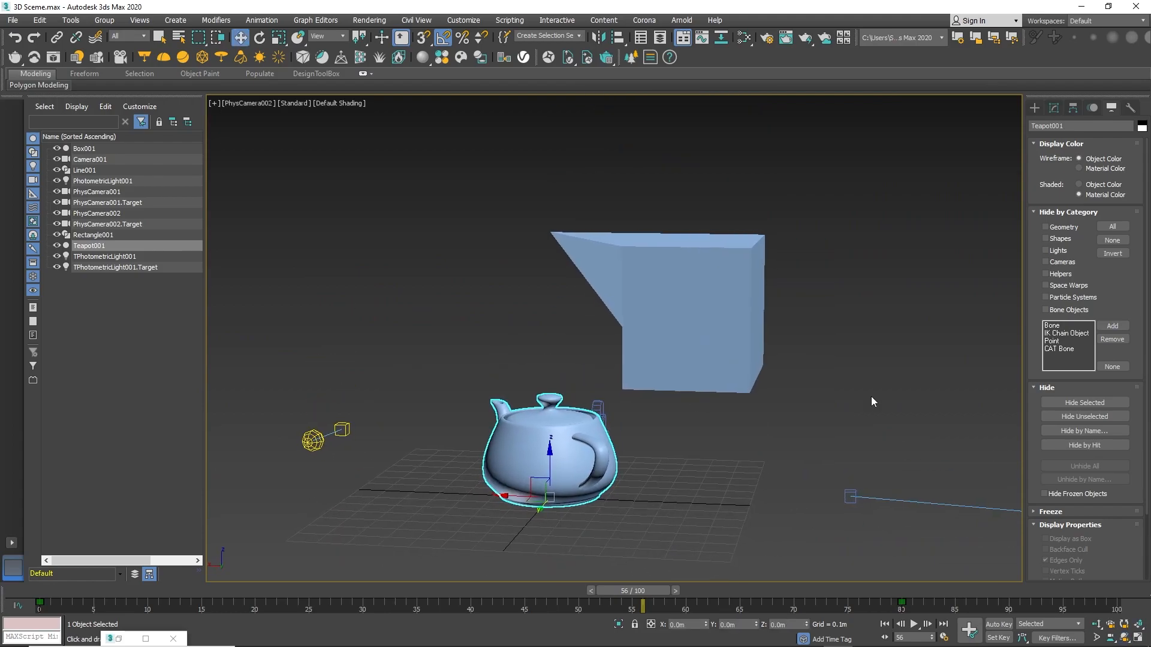